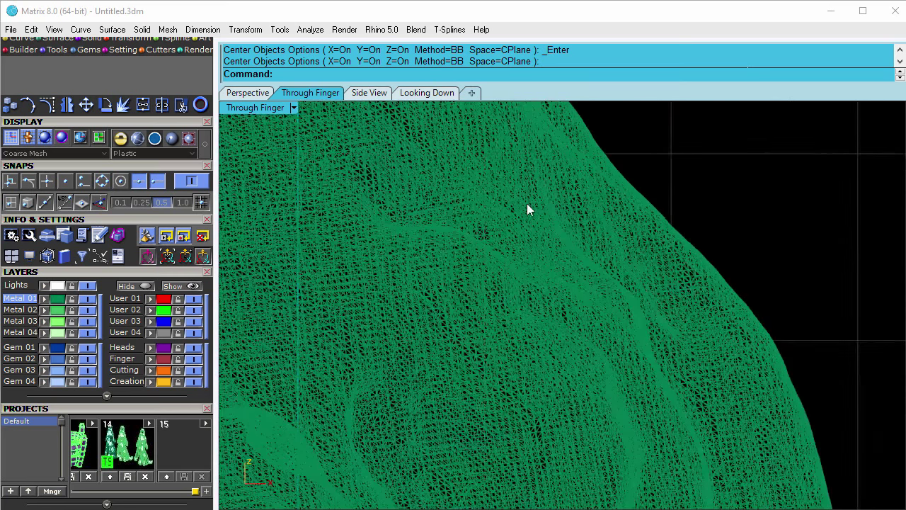
- Show the whole dog pendant mesh in shaded display in the Through Finger view
{"action": "scroll", "coordinate": [418, 263], "scroll_direction": "down", "scroll_amount": 2}
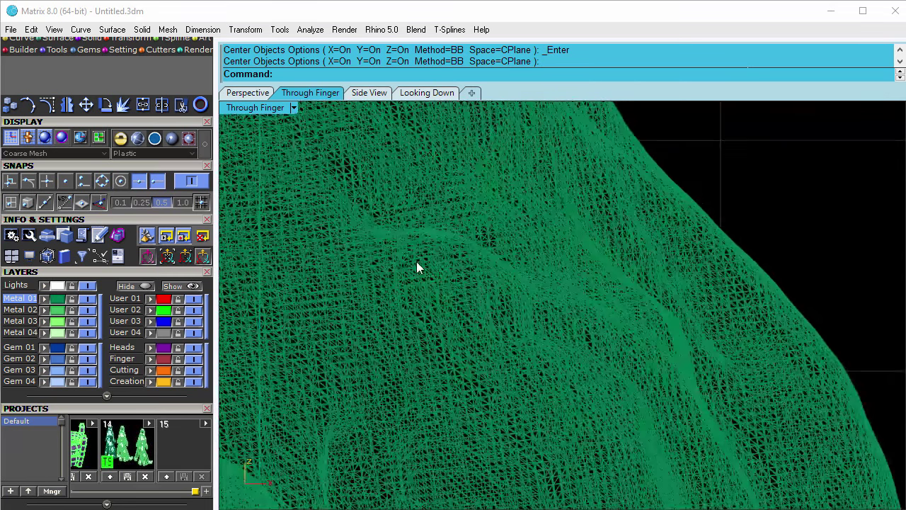
{"action": "right_click_drag", "start_coordinate": [416, 261], "coordinate": [645, 321]}
{"action": "scroll", "coordinate": [513, 272], "scroll_direction": "down", "scroll_amount": 4}
{"action": "scroll", "coordinate": [513, 272], "scroll_direction": "down", "scroll_amount": 5}
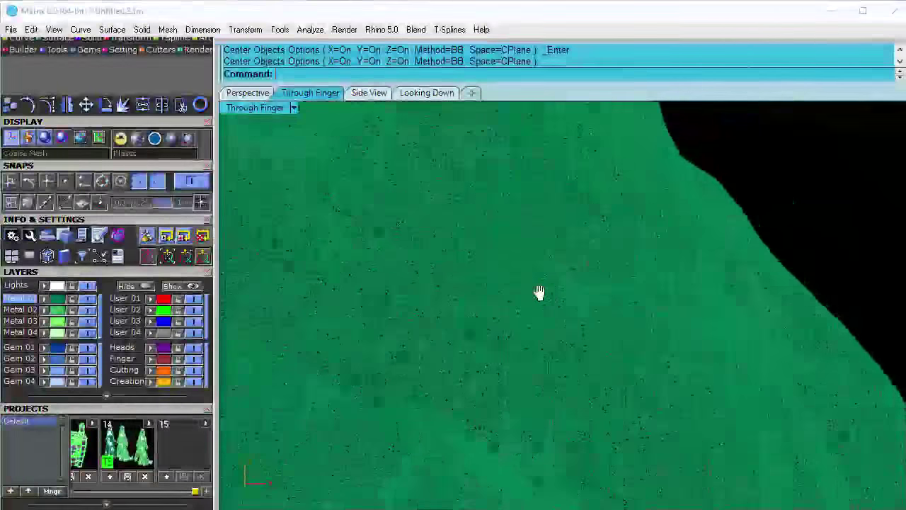
{"action": "scroll", "coordinate": [538, 241], "scroll_direction": "down", "scroll_amount": 5}
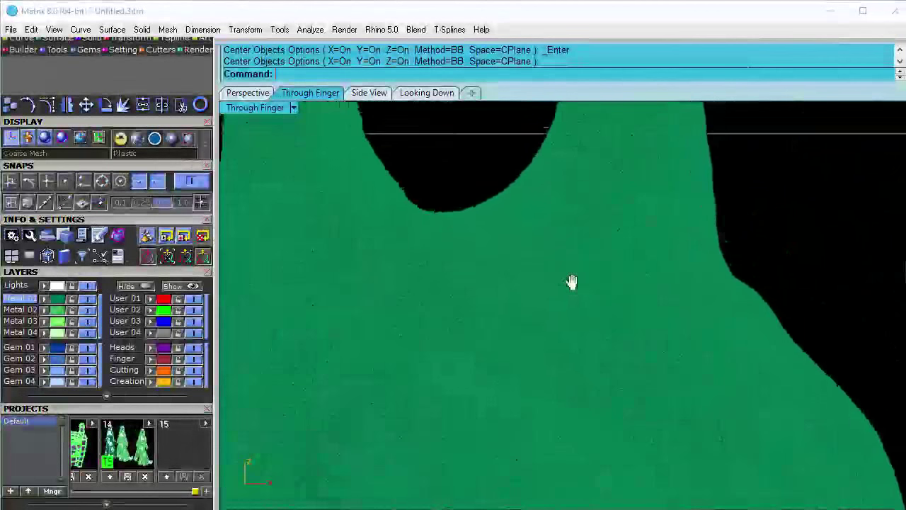
{"action": "right_click_drag", "start_coordinate": [617, 234], "coordinate": [614, 353]}
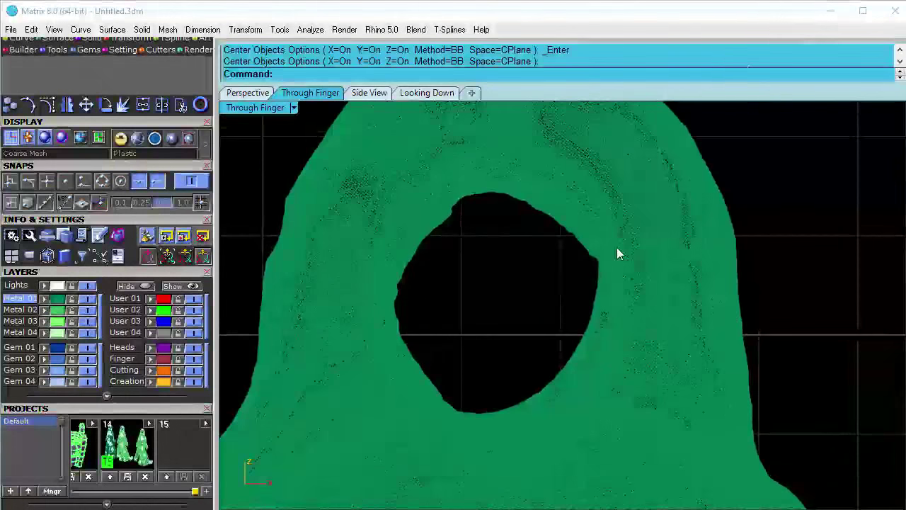
{"action": "scroll", "coordinate": [598, 221], "scroll_direction": "up", "scroll_amount": 3}
{"action": "scroll", "coordinate": [596, 231], "scroll_direction": "down", "scroll_amount": 4}
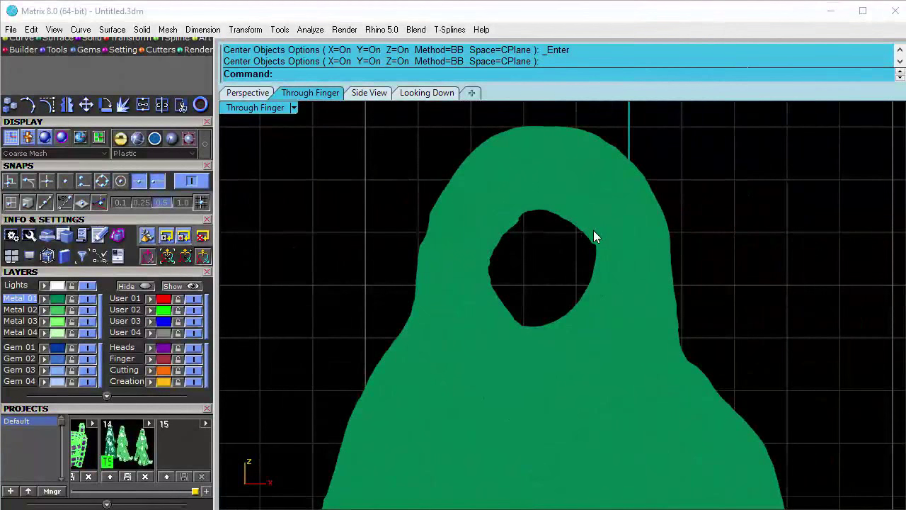
{"action": "scroll", "coordinate": [572, 242], "scroll_direction": "down", "scroll_amount": 4}
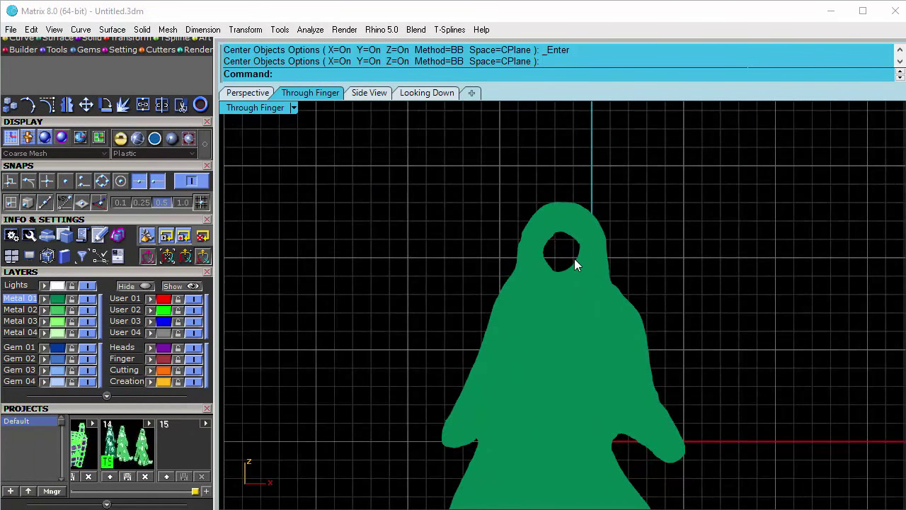
{"action": "scroll", "coordinate": [588, 318], "scroll_direction": "down", "scroll_amount": 3}
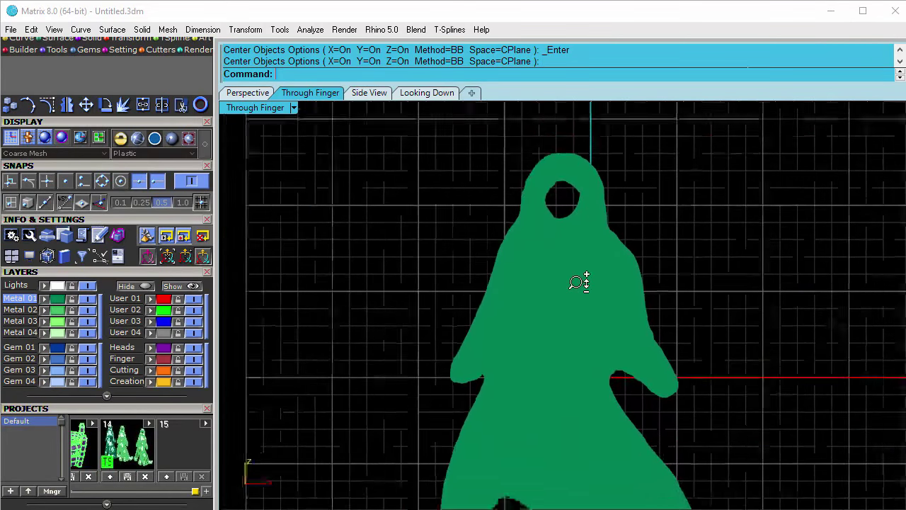
{"action": "right_click_drag", "start_coordinate": [577, 306], "coordinate": [569, 238]}
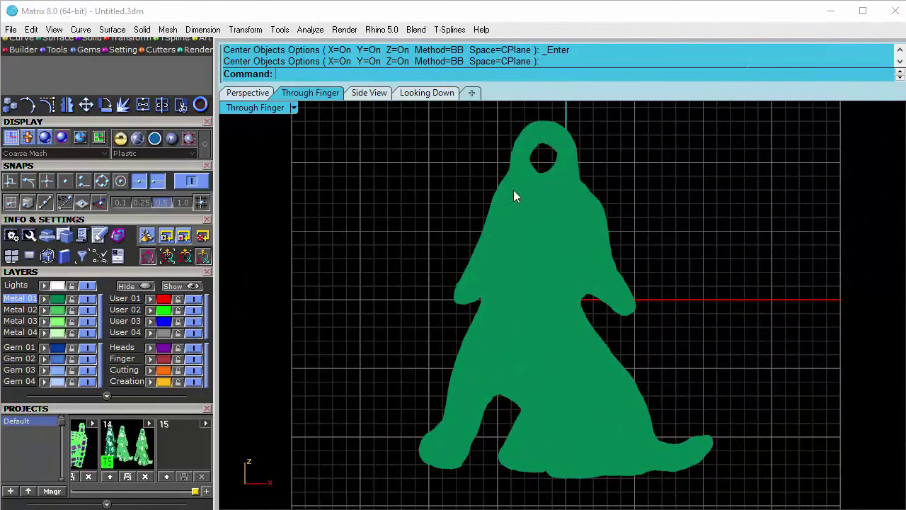
{"action": "left_click", "coordinate": [184, 141]}
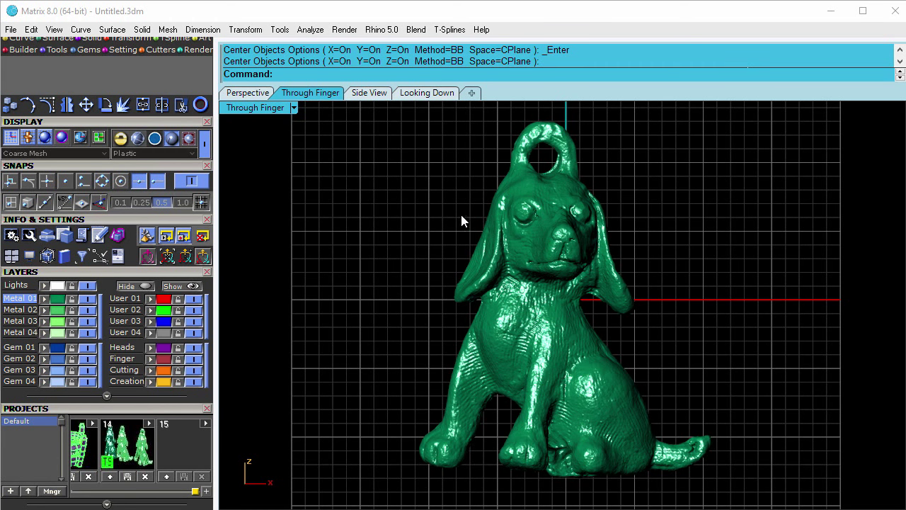
- Drape a surface over the entire dog mesh from the Through Finger view, keeping automatic spacing and automatic maximum depth detection
{"action": "left_click_drag", "start_coordinate": [46, 125], "coordinate": [51, 201]}
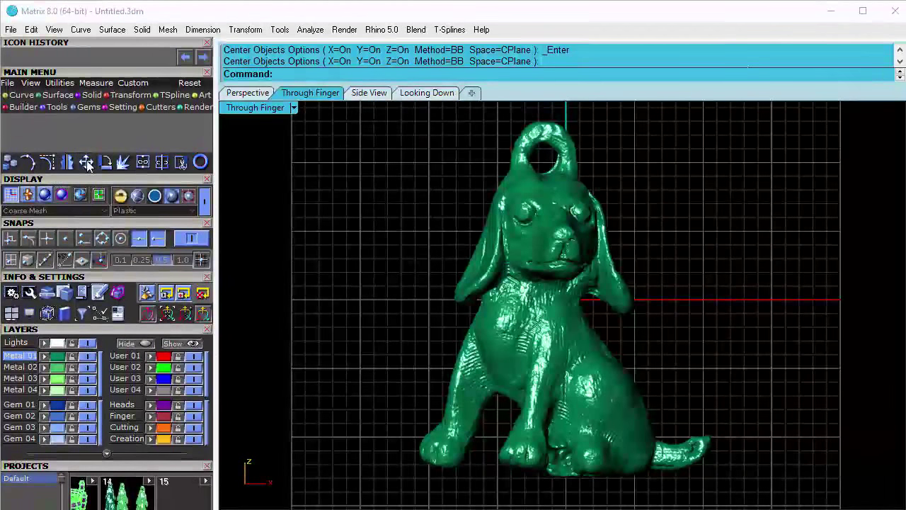
{"action": "left_click", "coordinate": [47, 98]}
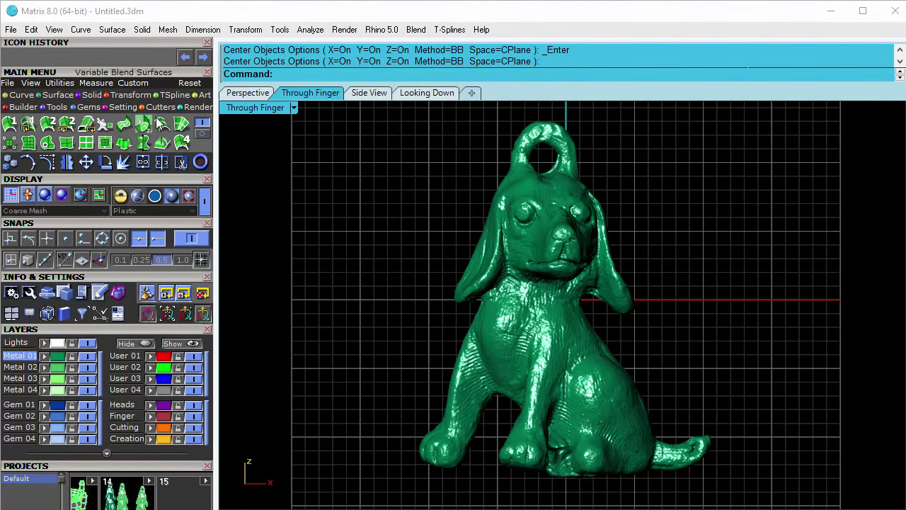
{"action": "left_click", "coordinate": [203, 133]}
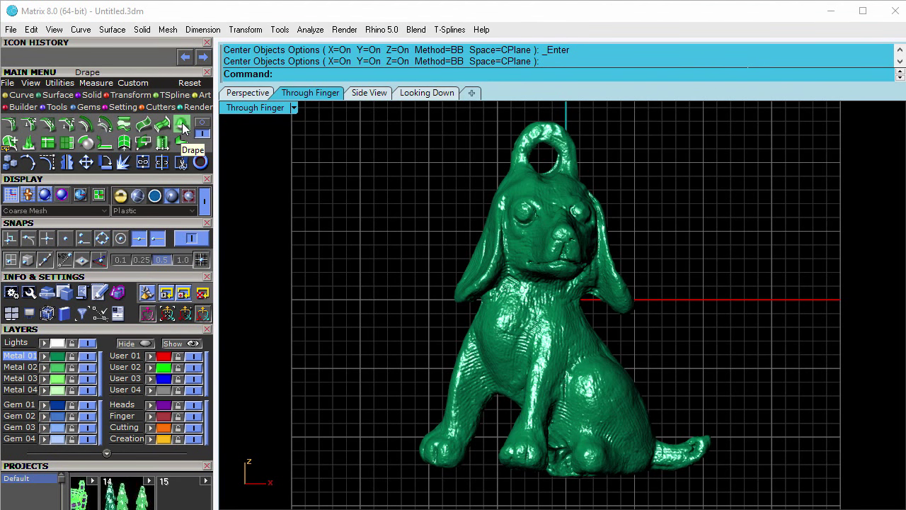
{"action": "left_click", "coordinate": [182, 126]}
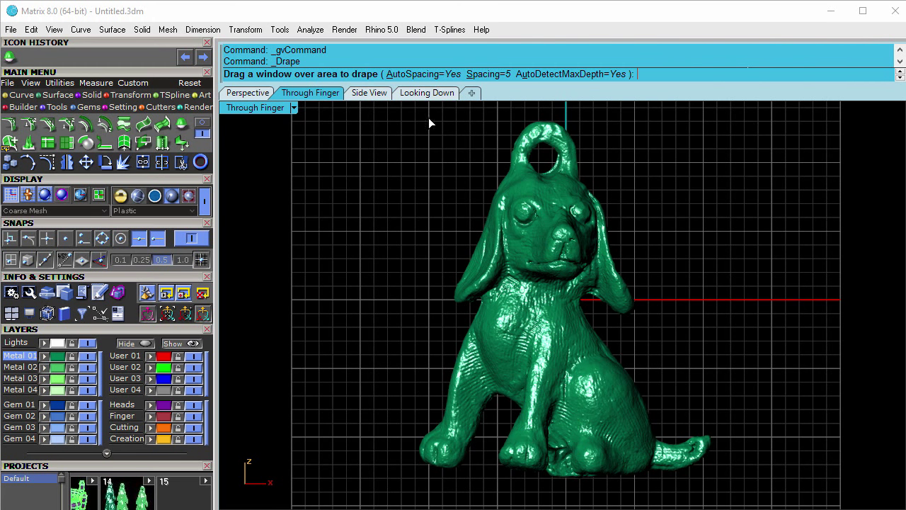
{"action": "left_click_drag", "start_coordinate": [380, 114], "coordinate": [750, 503]}
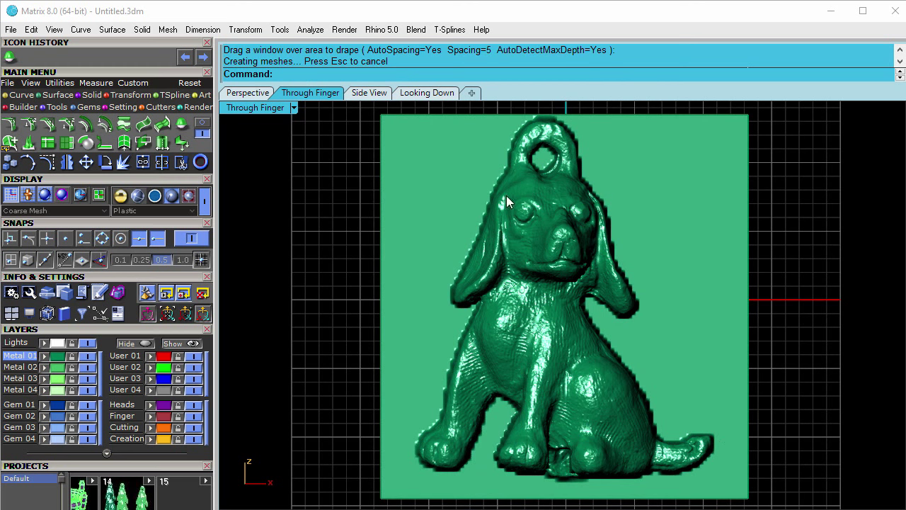
- Assign the original dog mesh, not the draped surface, to the Metal 02 layer and hide that layer
{"action": "double_click", "coordinate": [265, 107]}
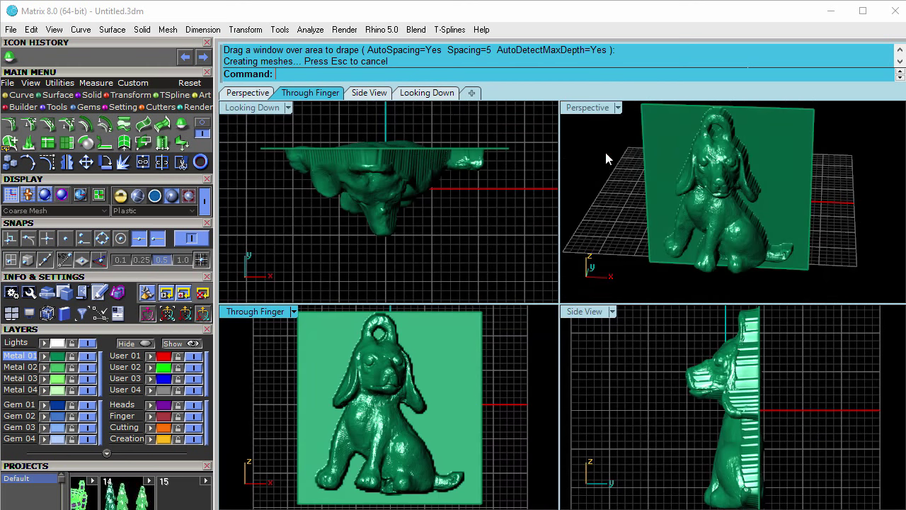
{"action": "double_click", "coordinate": [597, 109]}
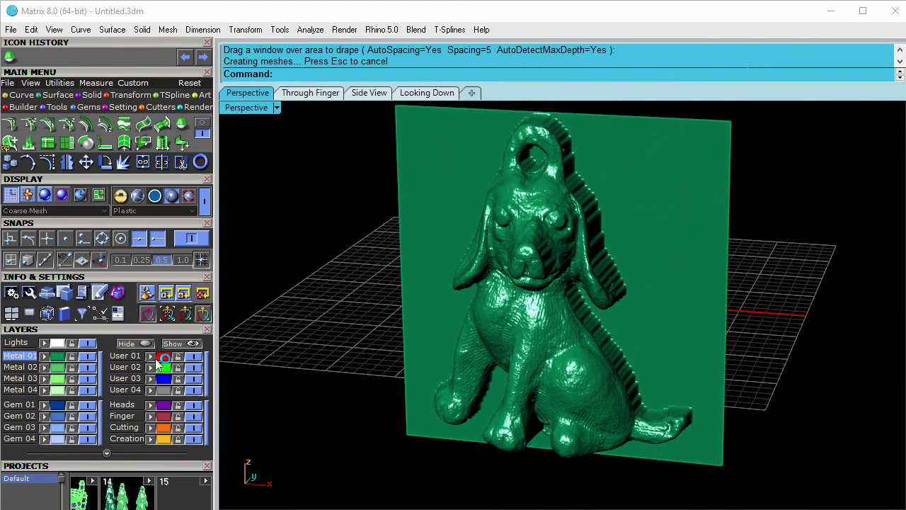
{"action": "left_click", "coordinate": [520, 243]}
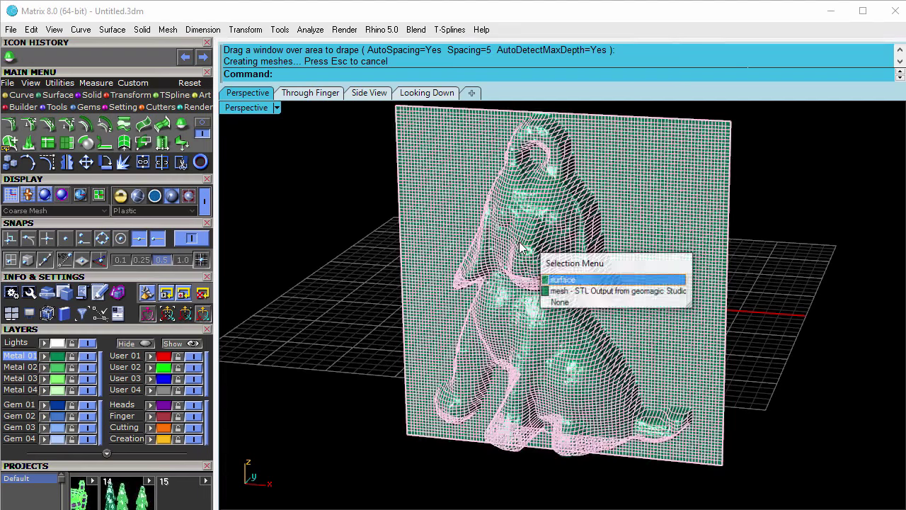
{"action": "left_click", "coordinate": [566, 291]}
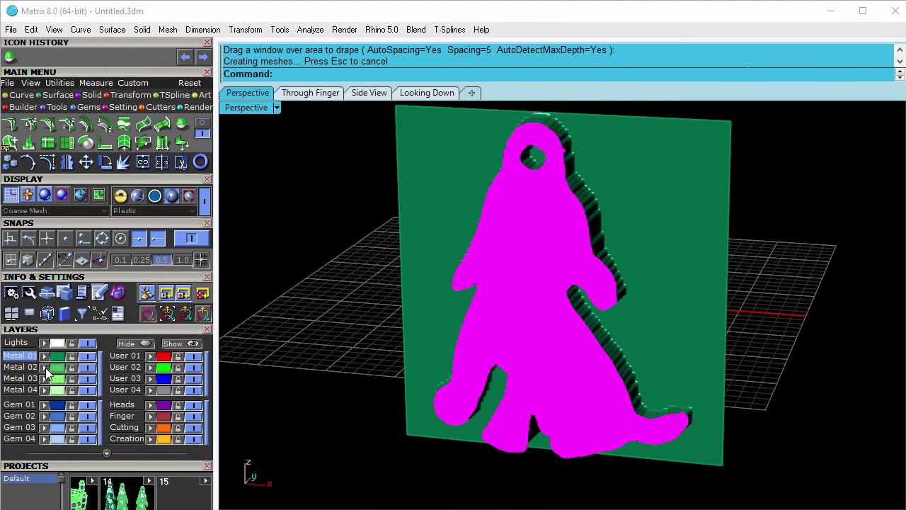
{"action": "left_click", "coordinate": [293, 314]}
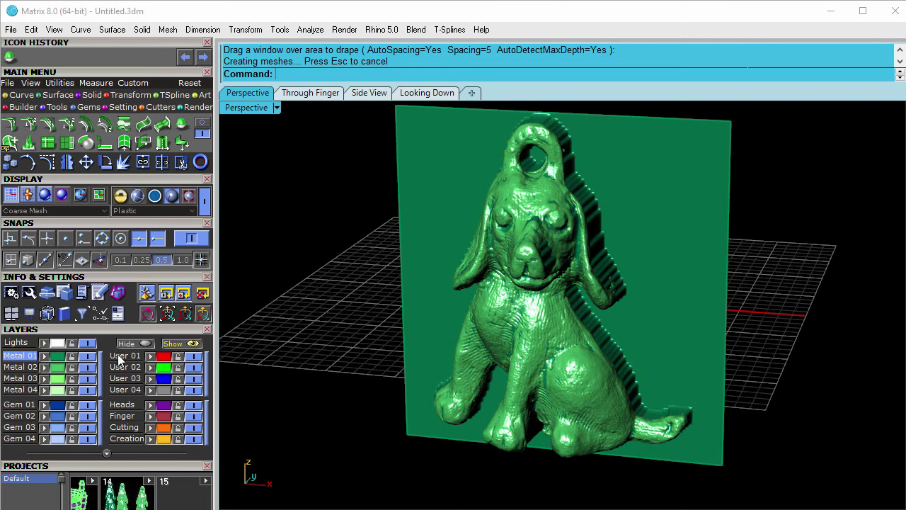
{"action": "left_click", "coordinate": [87, 367]}
- Examine the draped dog surface from the side and front, checking its edges and facial detail
{"action": "right_click_drag", "start_coordinate": [536, 372], "coordinate": [653, 365]}
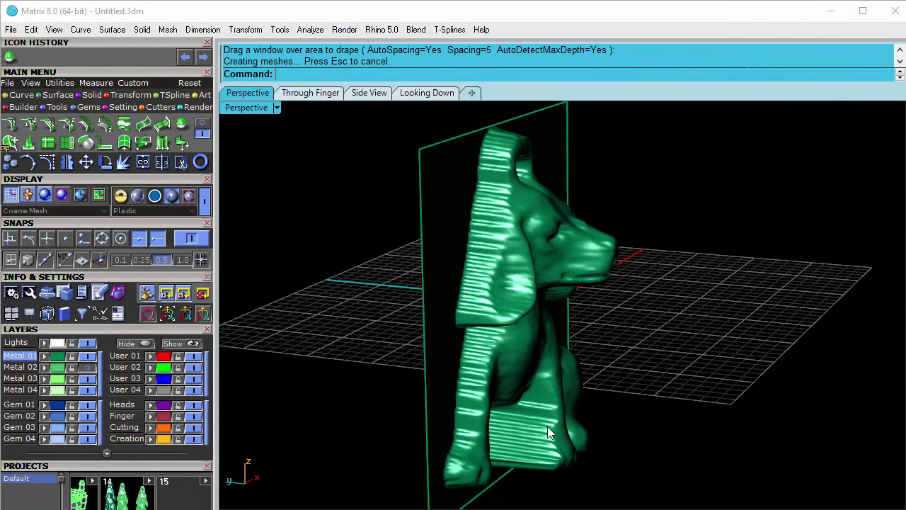
{"action": "right_click_drag", "start_coordinate": [516, 317], "coordinate": [397, 322]}
{"action": "scroll", "coordinate": [545, 210], "scroll_direction": "up", "scroll_amount": 4}
{"action": "right_click_drag", "start_coordinate": [542, 209], "coordinate": [525, 251]}
{"action": "scroll", "coordinate": [519, 214], "scroll_direction": "down", "scroll_amount": 3}
{"action": "scroll", "coordinate": [493, 242], "scroll_direction": "down", "scroll_amount": 5}
{"action": "right_click_drag", "start_coordinate": [531, 304], "coordinate": [496, 303]}
{"action": "scroll", "coordinate": [514, 262], "scroll_direction": "up", "scroll_amount": 2}
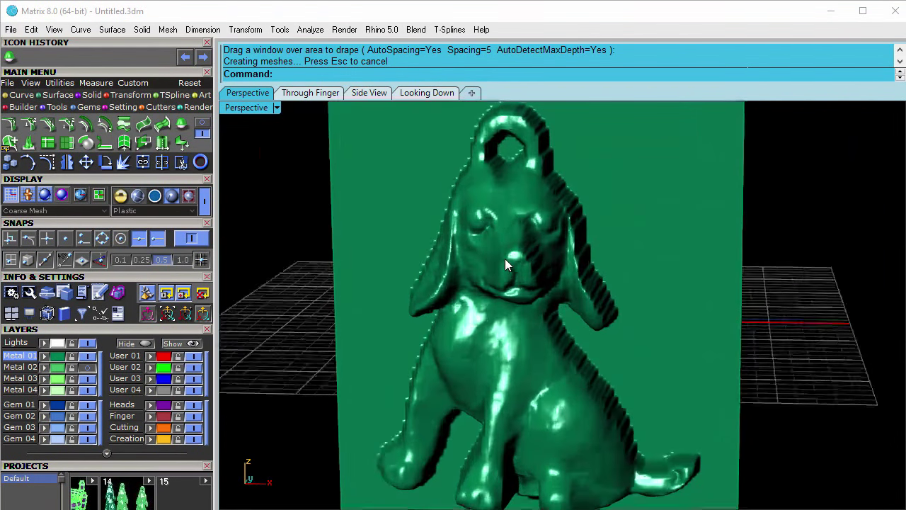
- Smooth the draped surface in X, Y and Z with fixed boundaries, world coordinates and a smooth factor of 0.5
{"action": "left_click", "coordinate": [523, 268]}
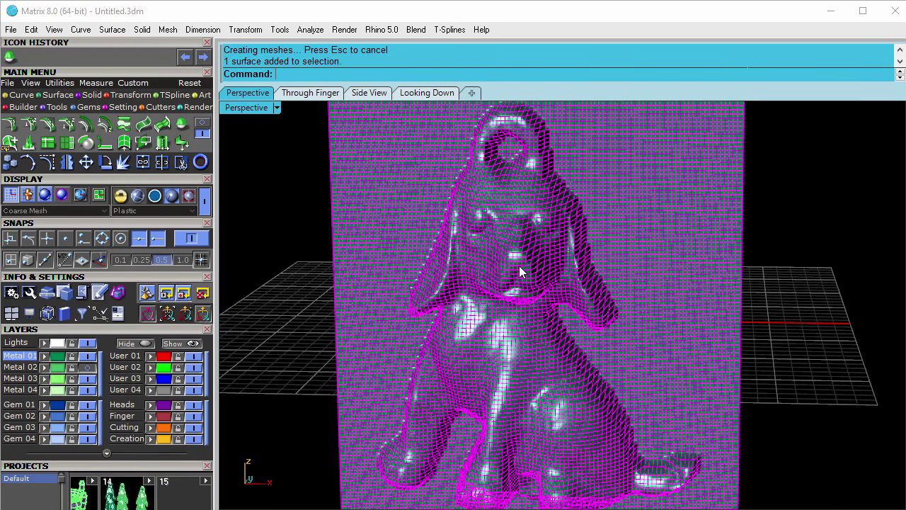
{"action": "left_click", "coordinate": [118, 97]}
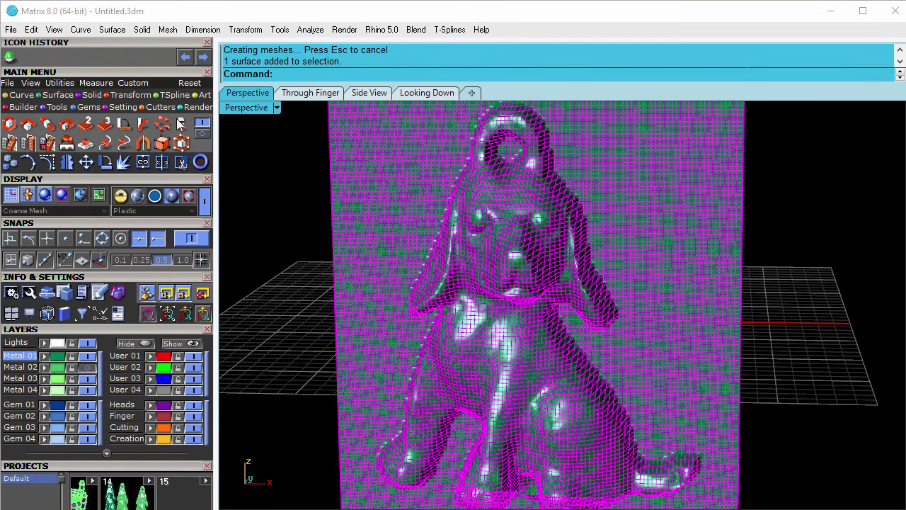
{"action": "left_click", "coordinate": [200, 134]}
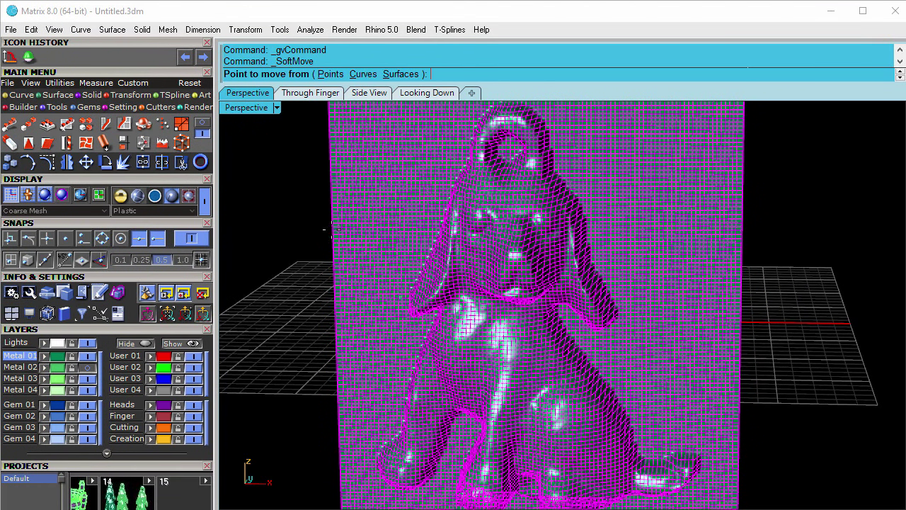
{"action": "left_click", "coordinate": [163, 143]}
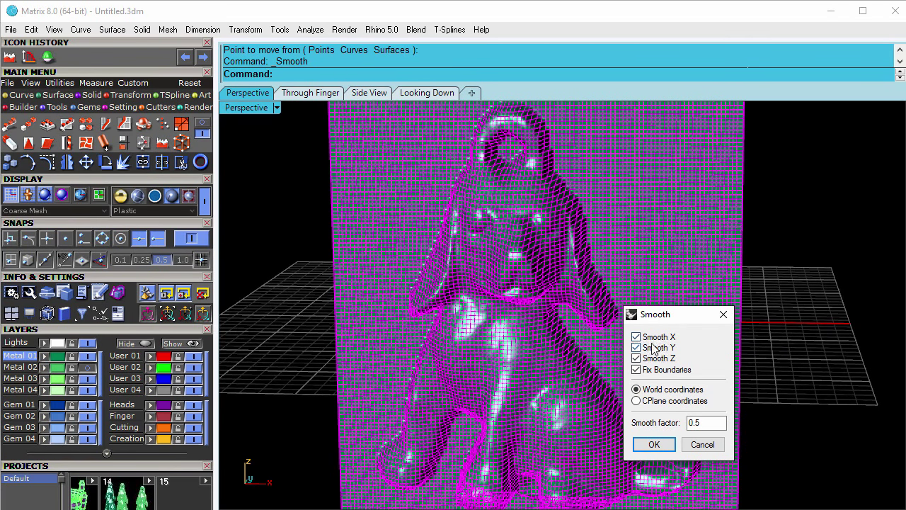
{"action": "left_click", "coordinate": [654, 444]}
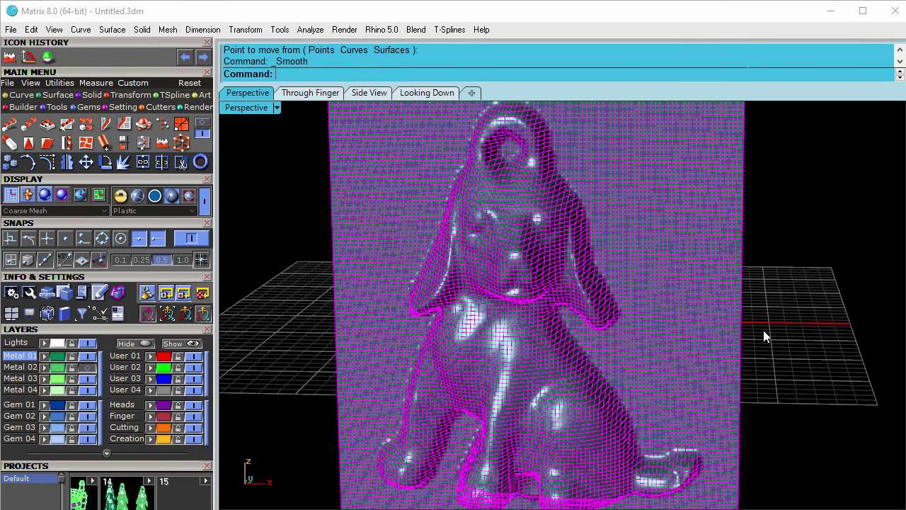
- Apply Smooth to the draped surface two more times with a factor of 0.5, then deselect it and inspect the relief
{"action": "right_click_drag", "start_coordinate": [611, 304], "coordinate": [550, 276]}
{"action": "left_click", "coordinate": [550, 276]}
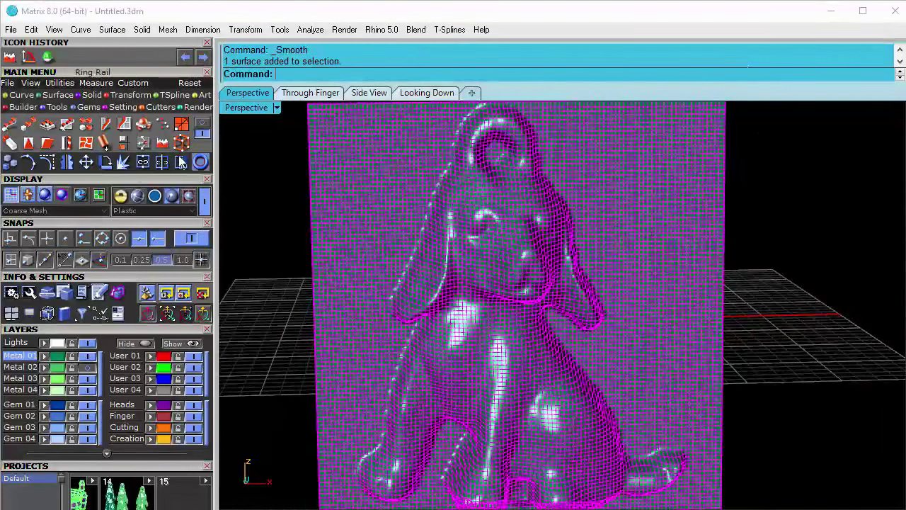
{"action": "left_click", "coordinate": [162, 144]}
{"action": "left_click", "coordinate": [651, 445]}
{"action": "right_click", "coordinate": [626, 340]}
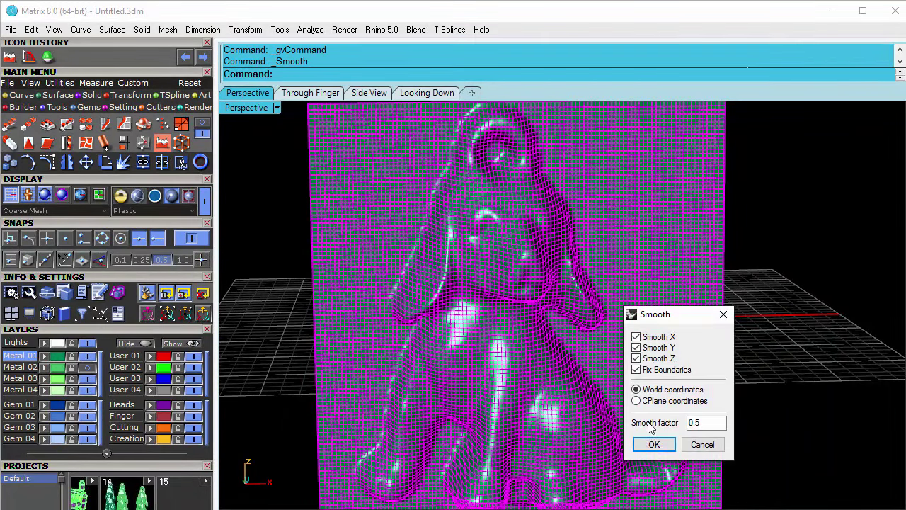
{"action": "left_click", "coordinate": [654, 439]}
{"action": "left_click", "coordinate": [790, 303]}
{"action": "mouse_move", "coordinate": [790, 303]}
{"action": "right_mouse_down"}
{"action": "mouse_move", "coordinate": [439, 312]}
{"action": "mouse_move", "coordinate": [581, 360]}
{"action": "mouse_move", "coordinate": [699, 281]}
{"action": "mouse_move", "coordinate": [790, 333]}
{"action": "mouse_move", "coordinate": [896, 323]}
{"action": "mouse_move", "coordinate": [654, 290]}
{"action": "mouse_move", "coordinate": [658, 352]}
{"action": "right_mouse_up"}
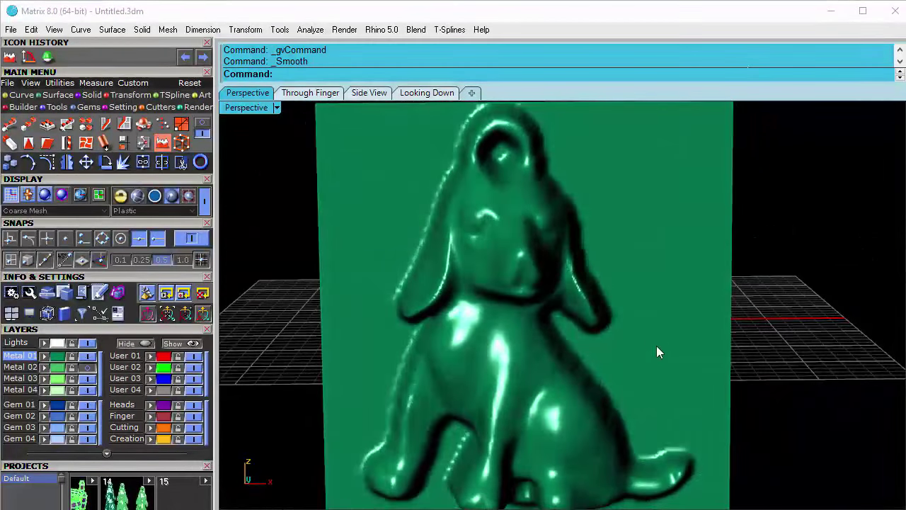
{"action": "right_click_drag", "start_coordinate": [599, 329], "coordinate": [644, 317]}
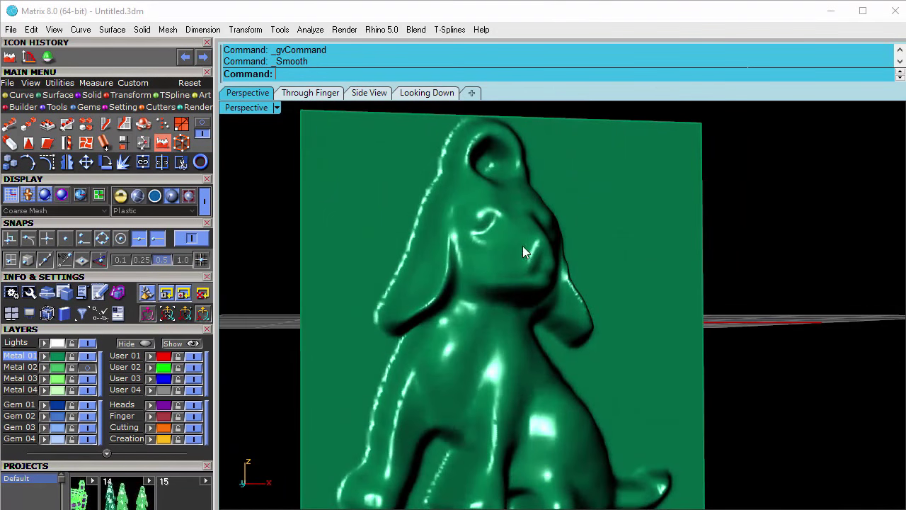
- On the Cutting layer, draw a corner-to-corner rectangular plane in the Through Finger view, larger than the draped surface on all sides
{"action": "double_click", "coordinate": [256, 109]}
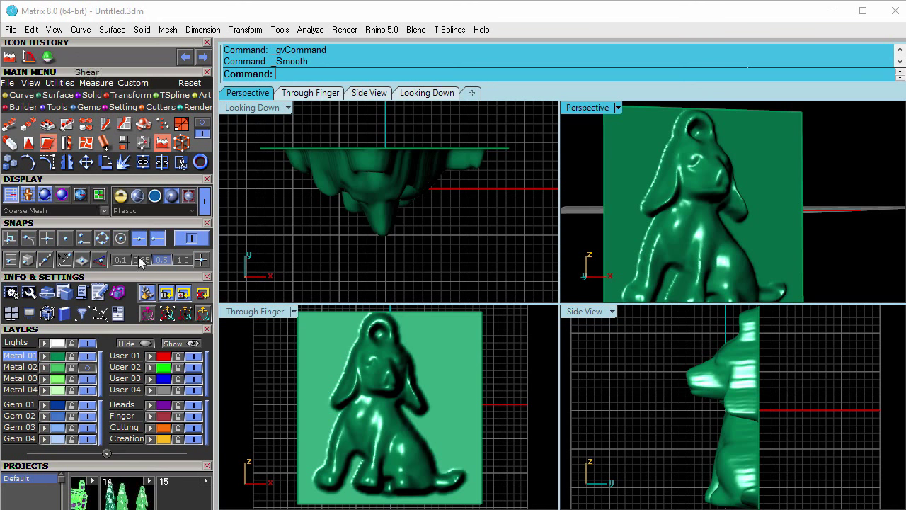
{"action": "left_click", "coordinate": [124, 427]}
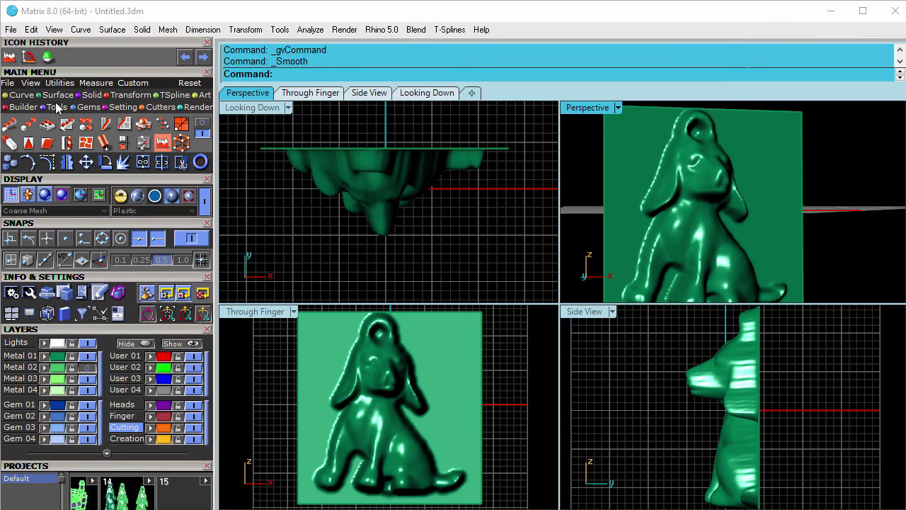
{"action": "left_click", "coordinate": [58, 96]}
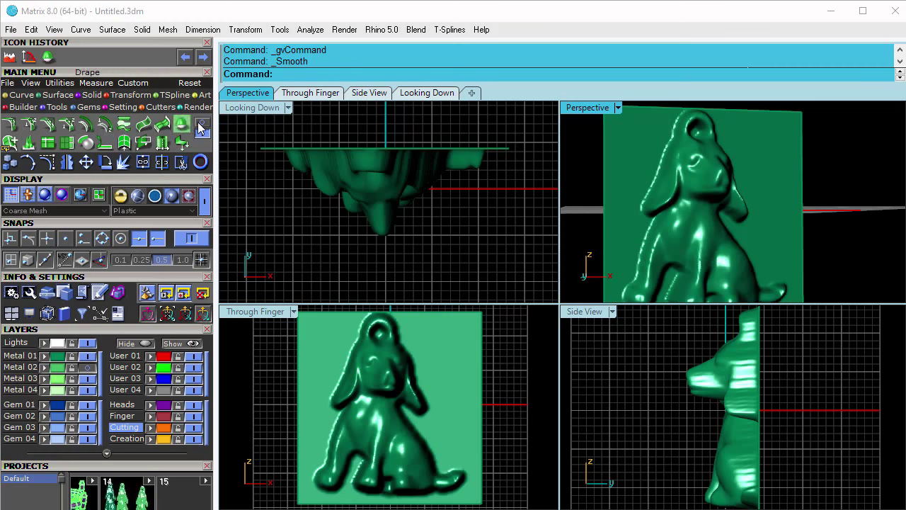
{"action": "left_click", "coordinate": [85, 143]}
{"action": "scroll", "coordinate": [326, 322], "scroll_direction": "down", "scroll_amount": 5}
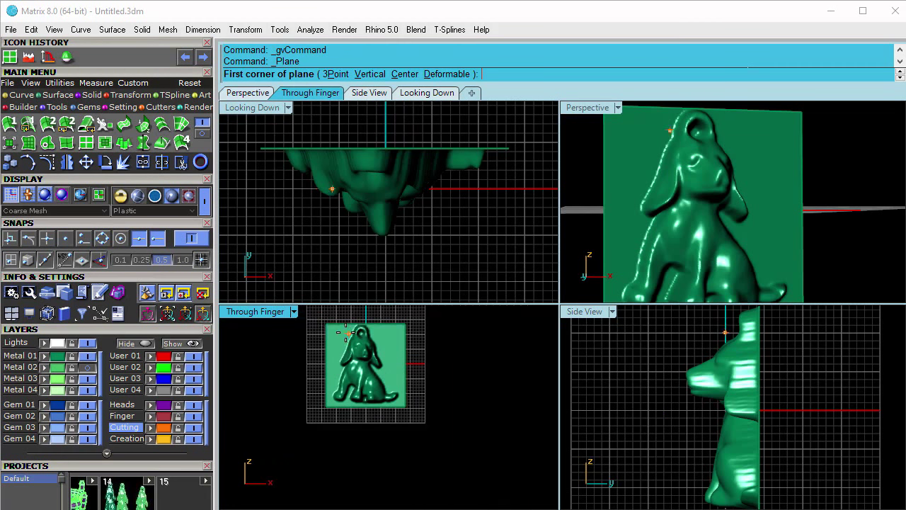
{"action": "scroll", "coordinate": [318, 314], "scroll_direction": "up", "scroll_amount": 5}
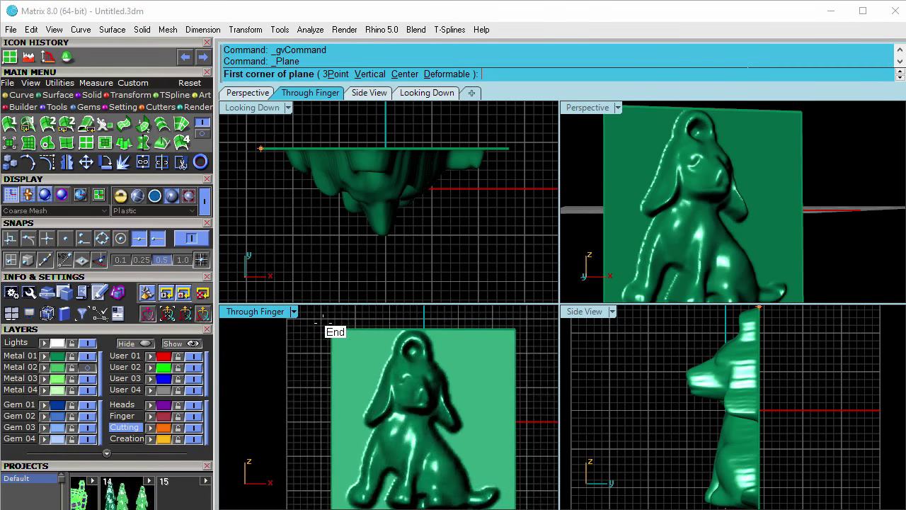
{"action": "scroll", "coordinate": [320, 317], "scroll_direction": "down", "scroll_amount": 5}
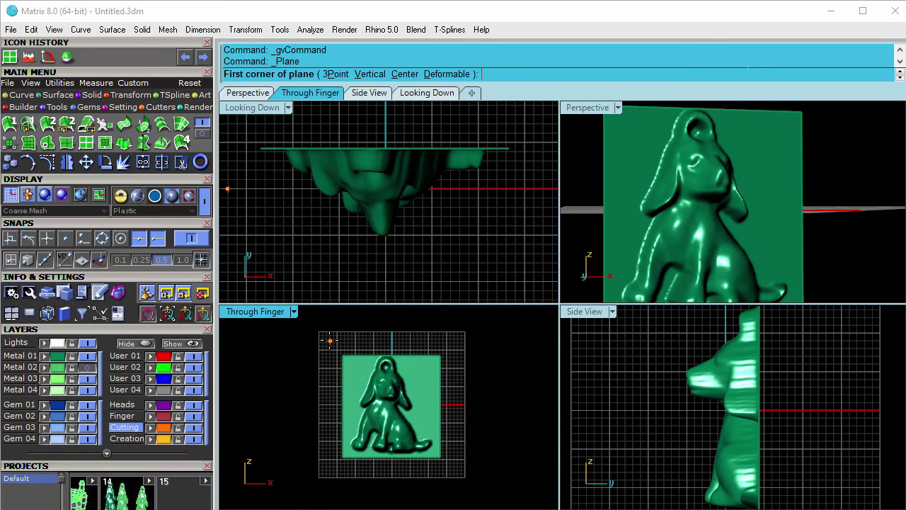
{"action": "left_click", "coordinate": [328, 339]}
{"action": "left_click", "coordinate": [475, 480]}
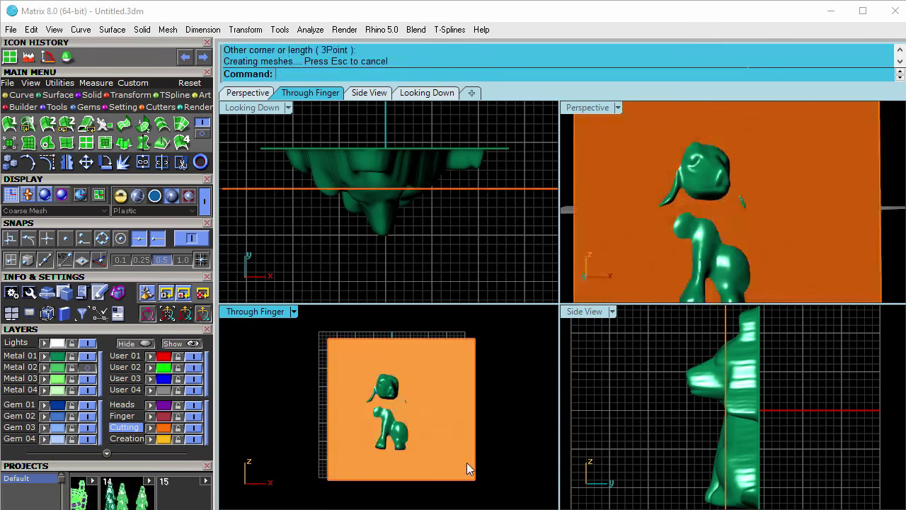
- Move the plane back to just in front of the draped surface's flat background, and split the draped surface with it
{"action": "left_click", "coordinate": [499, 188]}
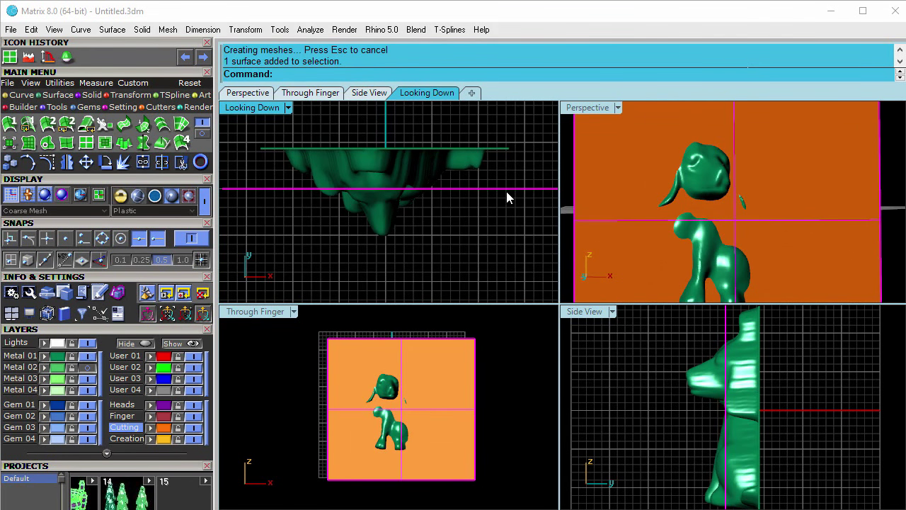
{"action": "left_click_drag", "start_coordinate": [507, 190], "coordinate": [507, 157]}
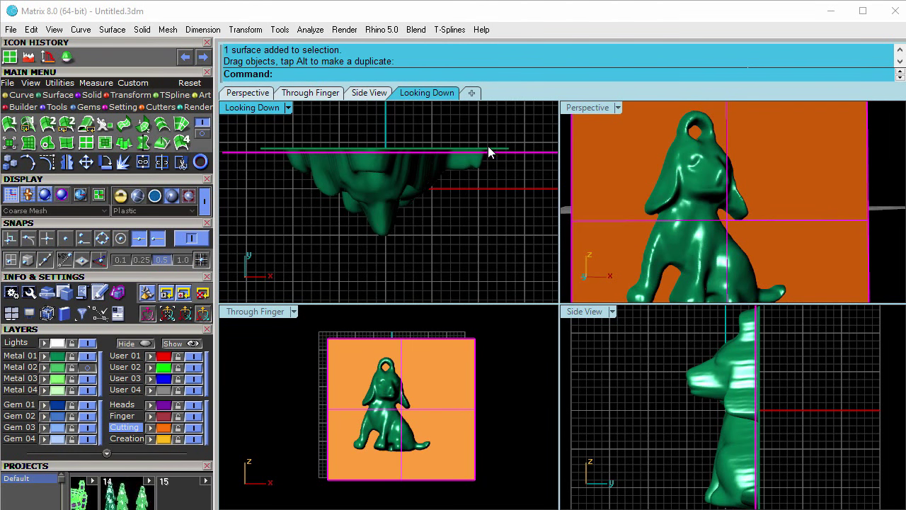
{"action": "left_click", "coordinate": [488, 147]}
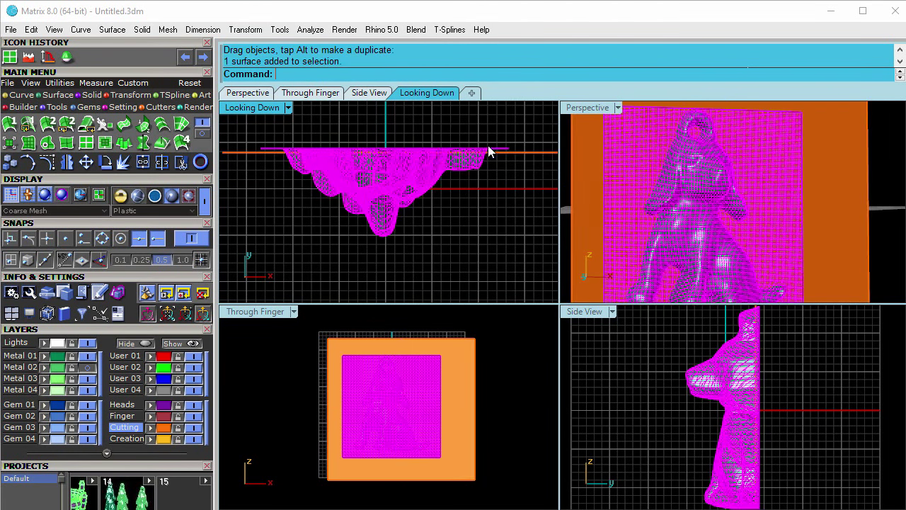
{"action": "left_click", "coordinate": [167, 164]}
{"action": "left_click", "coordinate": [252, 153]}
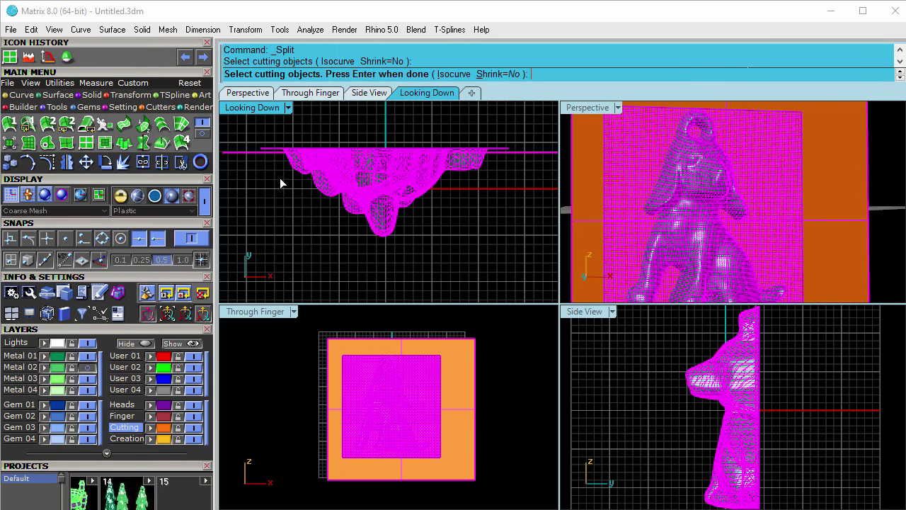
{"action": "key", "text": "Return"}
- Delete the flat background piece split from the dog relief, along with the cutting plane
{"action": "left_click", "coordinate": [287, 150]}
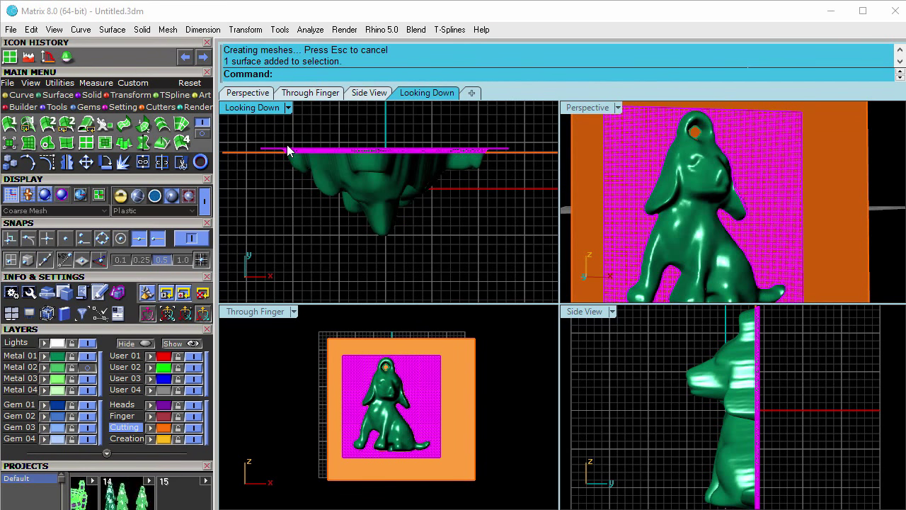
{"action": "key", "text": "Delete"}
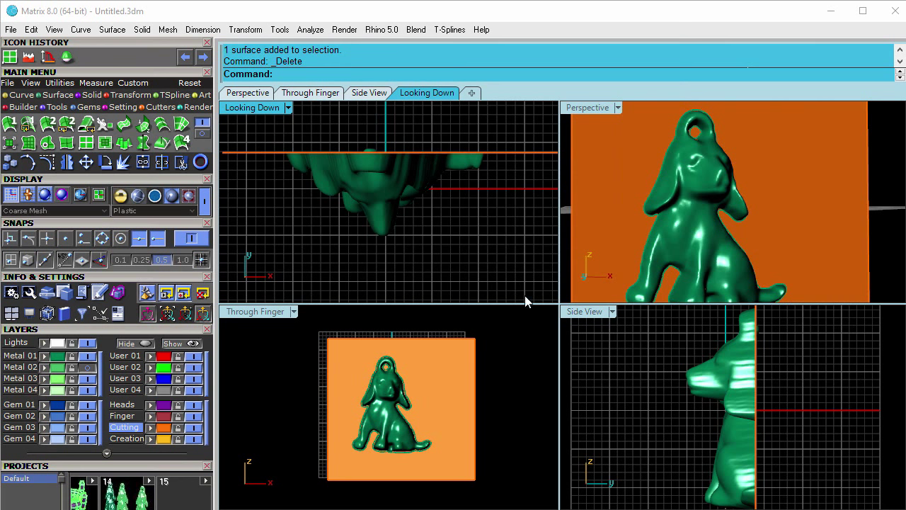
{"action": "left_click", "coordinate": [461, 374]}
{"action": "key", "text": "Delete"}
- Delete the leftover surface piece inside the dog pendant's bail hole
{"action": "scroll", "coordinate": [405, 388], "scroll_direction": "up", "scroll_amount": 5}
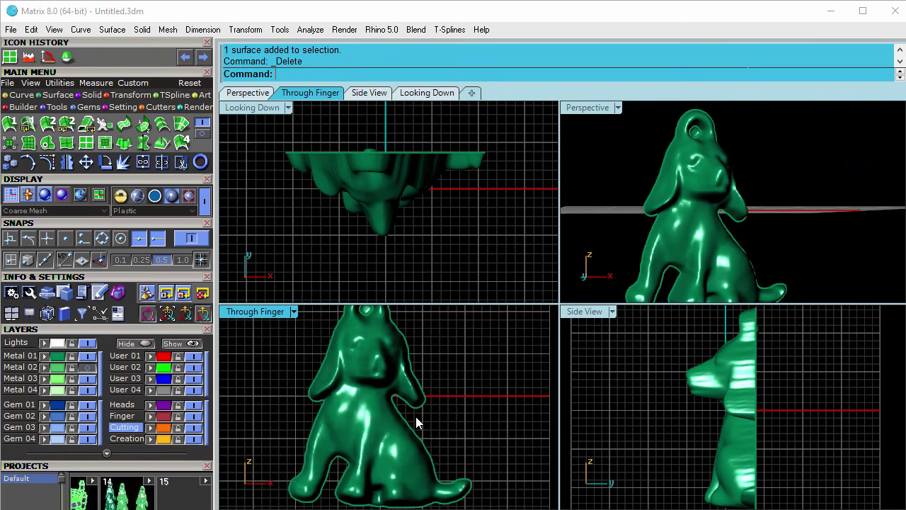
{"action": "scroll", "coordinate": [432, 393], "scroll_direction": "down", "scroll_amount": 3}
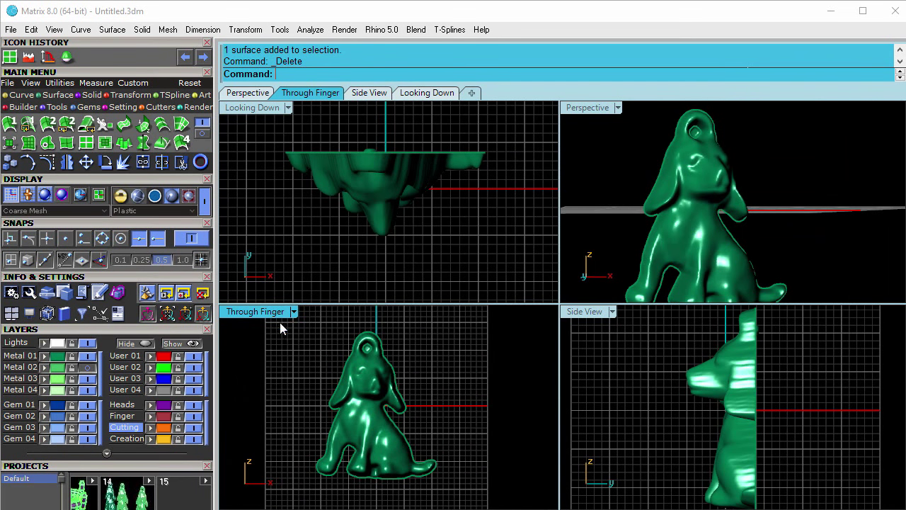
{"action": "scroll", "coordinate": [401, 348], "scroll_direction": "up", "scroll_amount": 5}
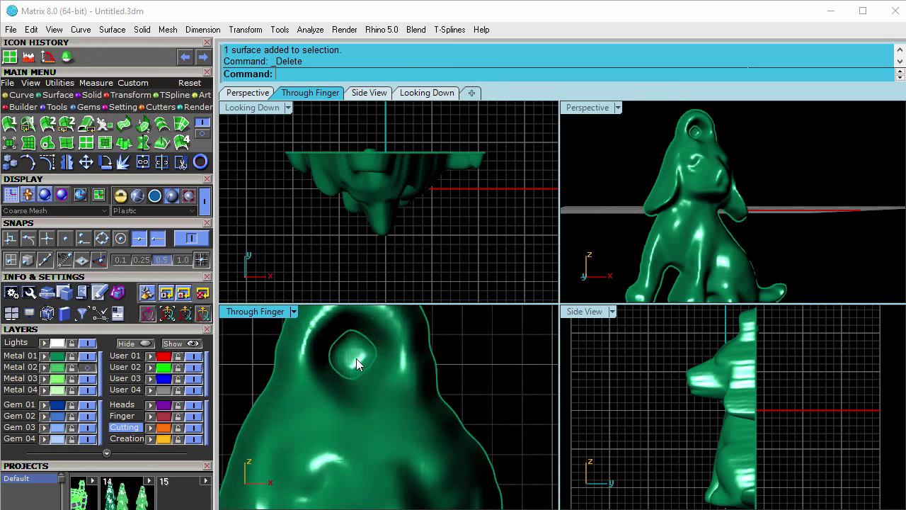
{"action": "left_click", "coordinate": [356, 359]}
{"action": "key", "text": "Delete"}
{"action": "scroll", "coordinate": [356, 361], "scroll_direction": "down", "scroll_amount": 5}
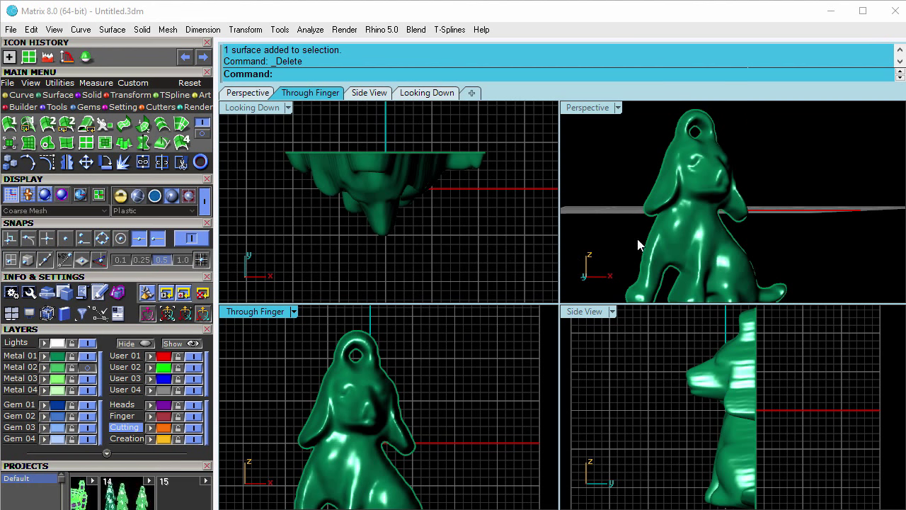
- Examine the trimmed dog surface in an enlarged perspective view, in both wireframe and shaded display
{"action": "double_click", "coordinate": [594, 110]}
{"action": "right_click_drag", "start_coordinate": [567, 228], "coordinate": [317, 231]}
{"action": "left_click", "coordinate": [207, 202]}
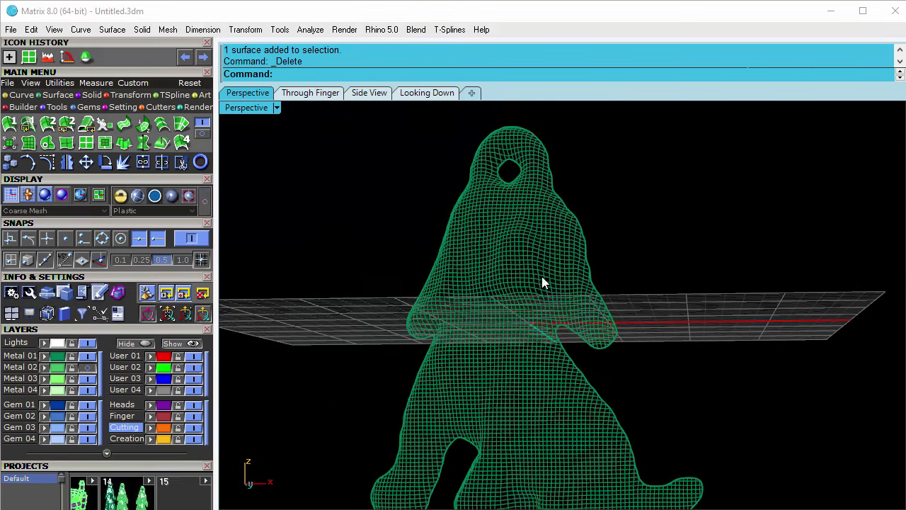
{"action": "scroll", "coordinate": [541, 278], "scroll_direction": "up", "scroll_amount": 4}
{"action": "mouse_move", "coordinate": [517, 276]}
{"action": "right_mouse_down"}
{"action": "mouse_move", "coordinate": [587, 344]}
{"action": "mouse_move", "coordinate": [725, 273]}
{"action": "mouse_move", "coordinate": [643, 274]}
{"action": "mouse_move", "coordinate": [500, 303]}
{"action": "mouse_move", "coordinate": [517, 294]}
{"action": "mouse_move", "coordinate": [486, 297]}
{"action": "mouse_move", "coordinate": [469, 326]}
{"action": "mouse_move", "coordinate": [501, 341]}
{"action": "mouse_move", "coordinate": [526, 337]}
{"action": "mouse_move", "coordinate": [461, 300]}
{"action": "mouse_move", "coordinate": [449, 275]}
{"action": "mouse_move", "coordinate": [470, 304]}
{"action": "mouse_move", "coordinate": [512, 318]}
{"action": "right_mouse_up"}
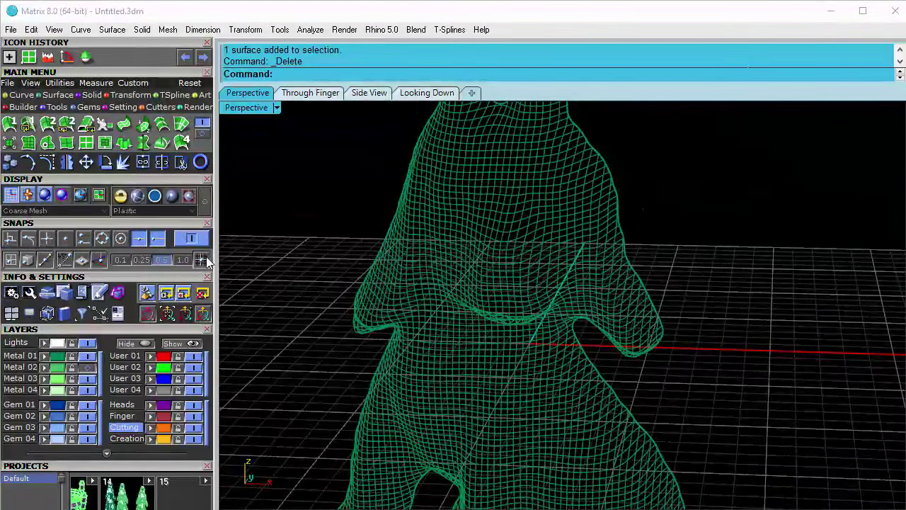
{"action": "left_click", "coordinate": [204, 202]}
{"action": "scroll", "coordinate": [407, 297], "scroll_direction": "down", "scroll_amount": 3}
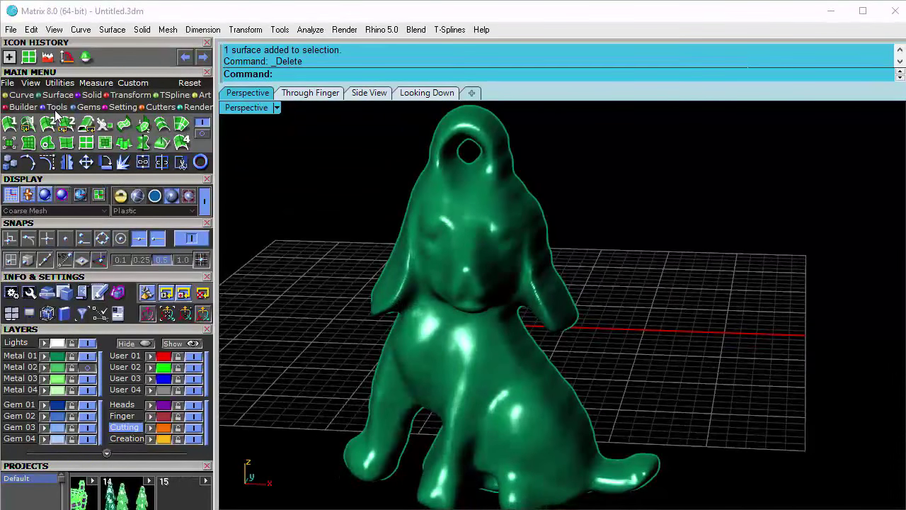
- Load a 1.5 mm round diamond and start Gem on Surface with the dog surface as the target
{"action": "left_click", "coordinate": [83, 106]}
{"action": "left_click", "coordinate": [9, 124]}
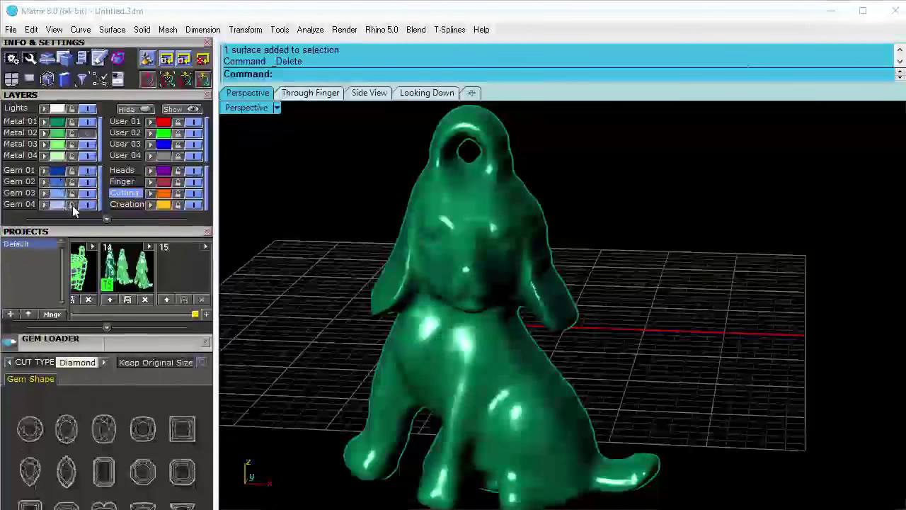
{"action": "left_click", "coordinate": [29, 344]}
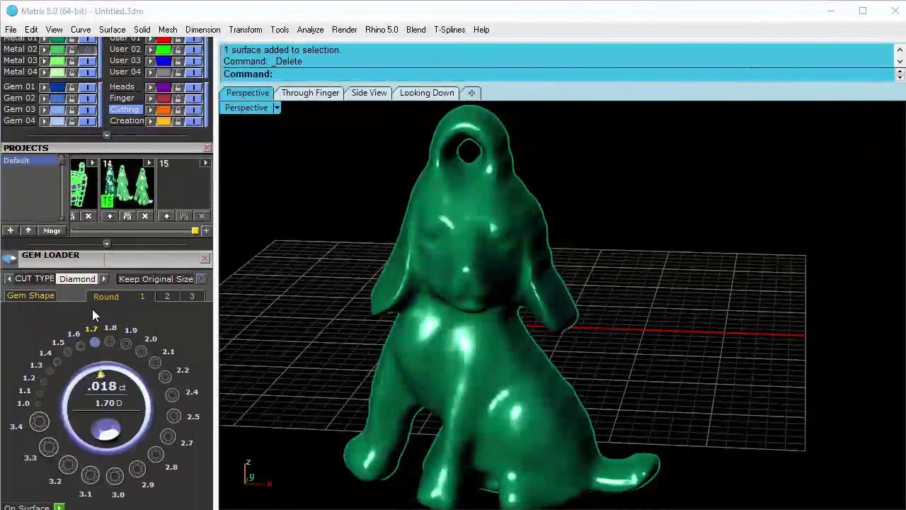
{"action": "left_click", "coordinate": [69, 352]}
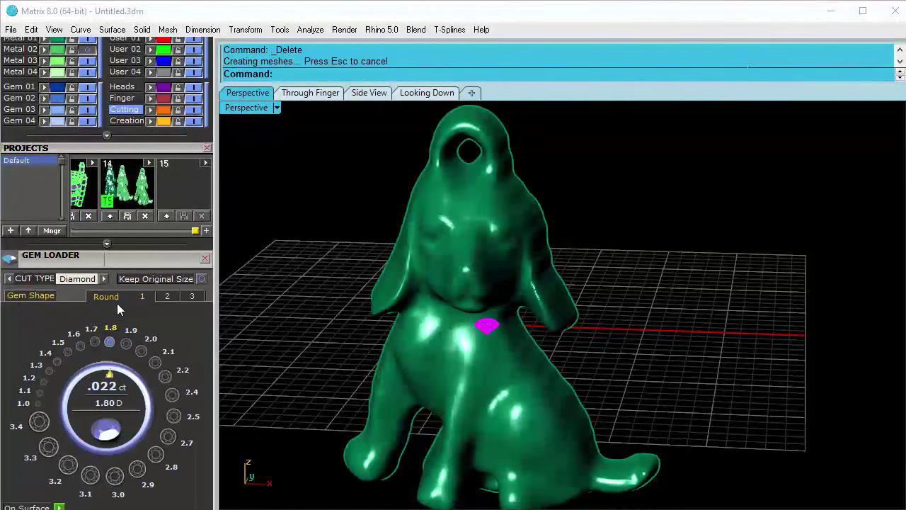
{"action": "left_click", "coordinate": [92, 439]}
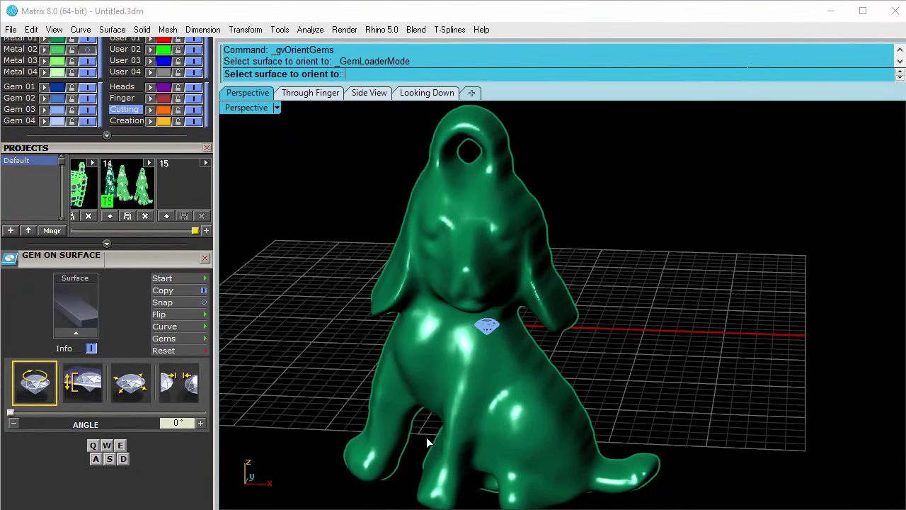
{"action": "left_click", "coordinate": [452, 305]}
- Place the first four 1.5 mm gems in a tight cluster on the dog's upper chest, just below the chin
{"action": "scroll", "coordinate": [469, 268], "scroll_direction": "up", "scroll_amount": 3}
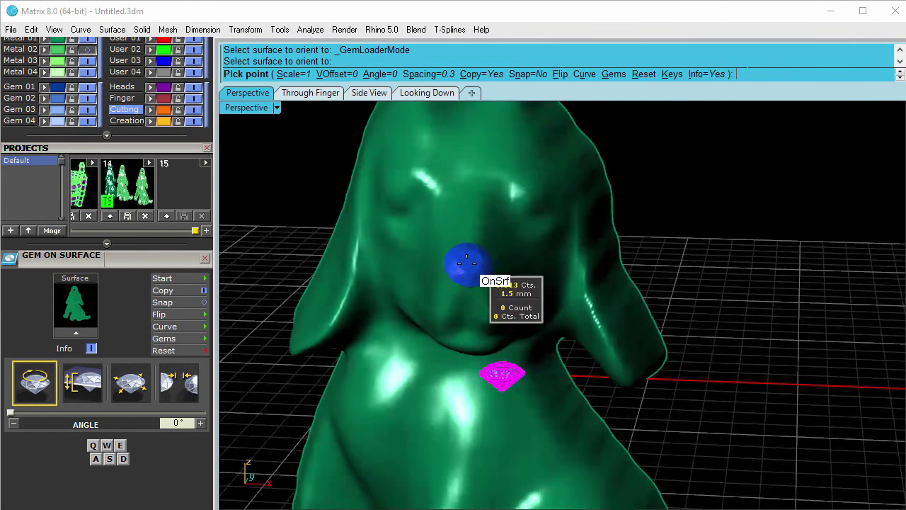
{"action": "right_click_drag", "start_coordinate": [466, 253], "coordinate": [487, 202]}
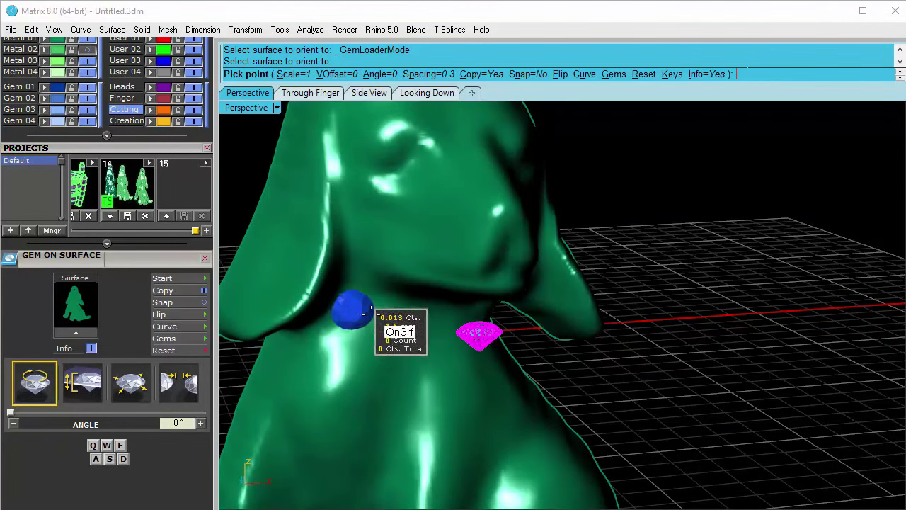
{"action": "left_click", "coordinate": [392, 322]}
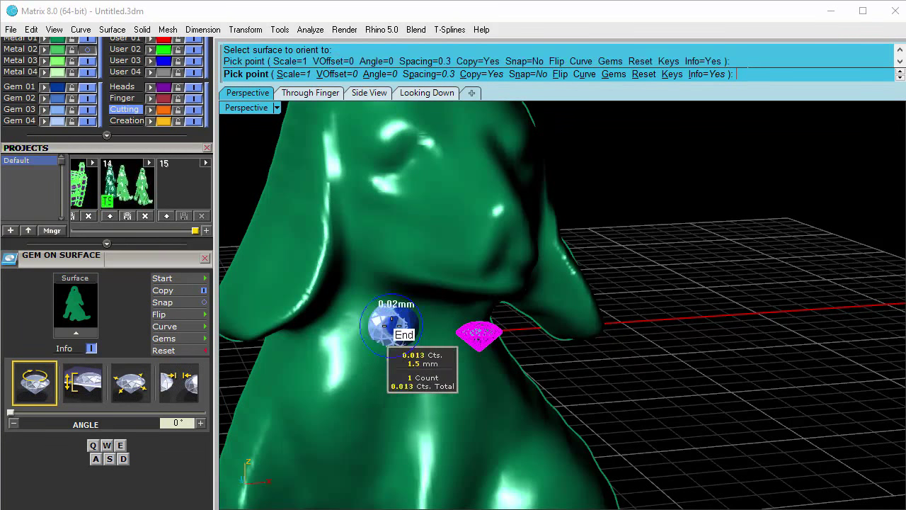
{"action": "left_click", "coordinate": [348, 358]}
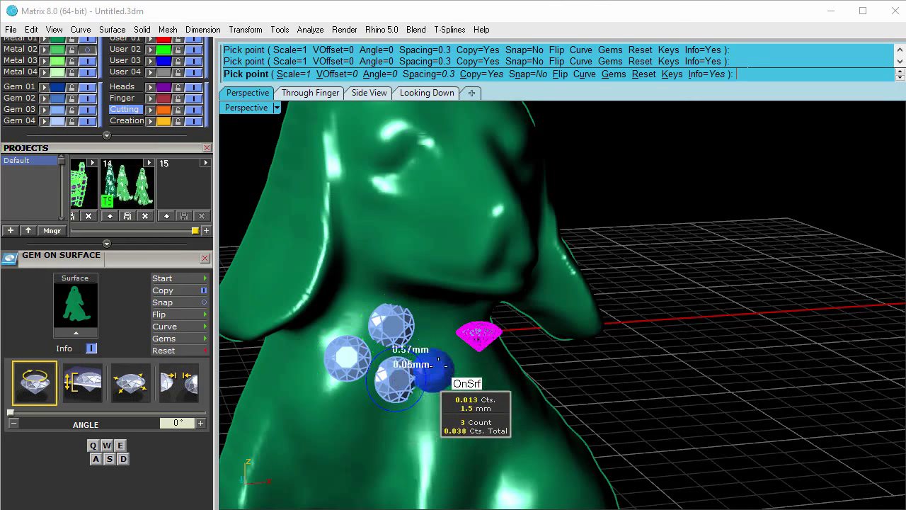
{"action": "right_click_drag", "start_coordinate": [447, 365], "coordinate": [421, 339]}
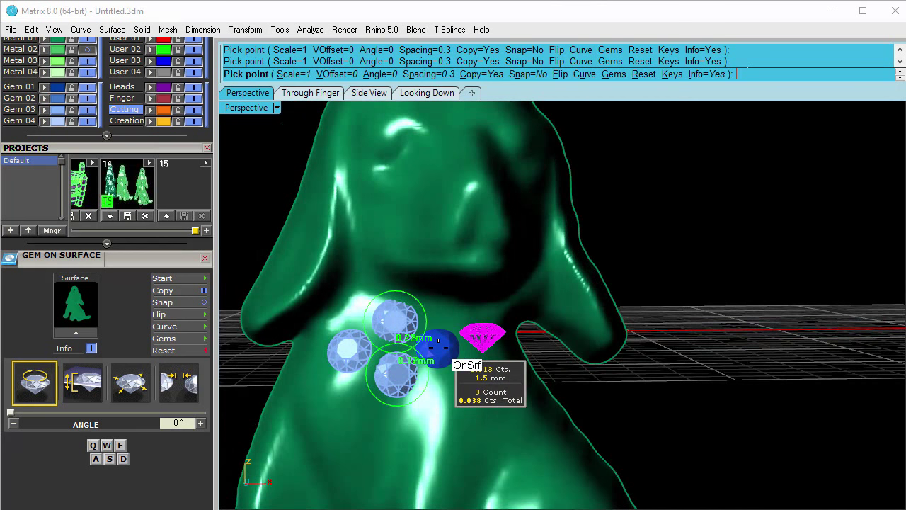
{"action": "right_click_drag", "start_coordinate": [444, 347], "coordinate": [451, 386]}
{"action": "scroll", "coordinate": [451, 386], "scroll_direction": "up", "scroll_amount": 3}
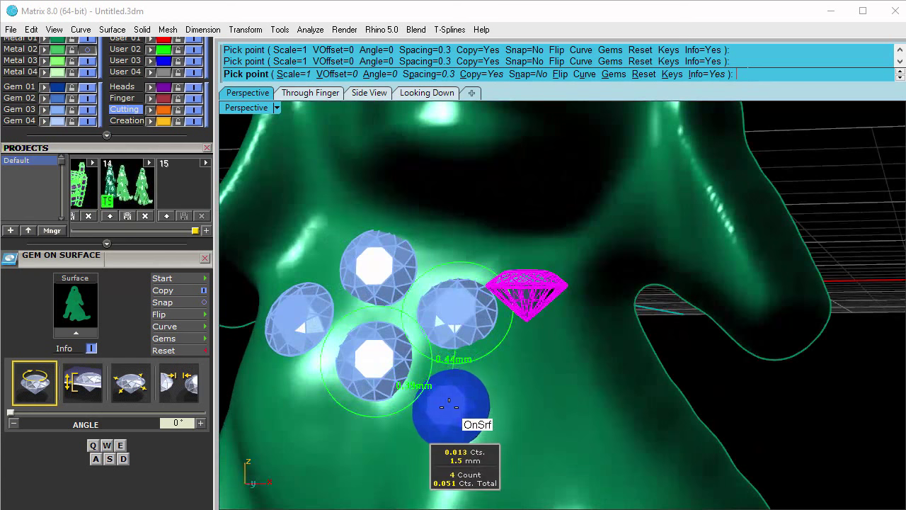
- Extend the gem cluster with four more 1.5 mm stones, working across the chest toward the dog's other ear
{"action": "left_click", "coordinate": [457, 394]}
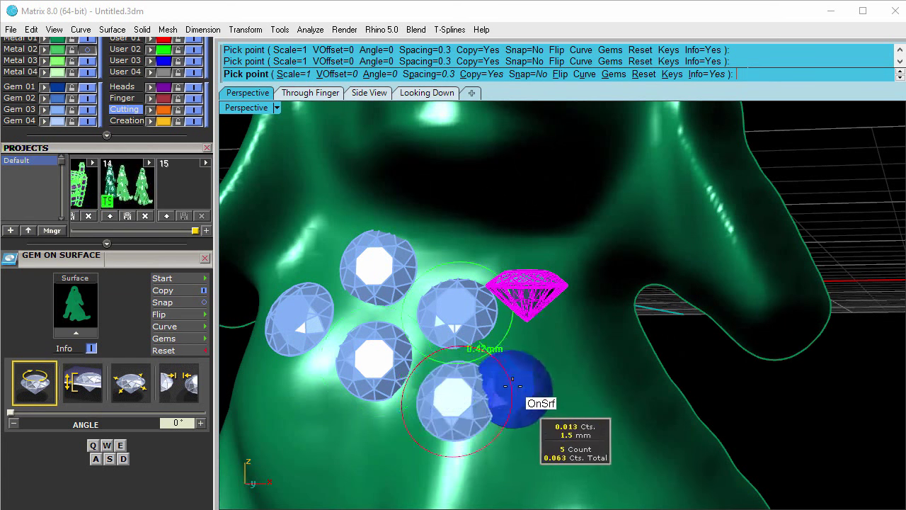
{"action": "left_click", "coordinate": [523, 370]}
{"action": "left_click", "coordinate": [537, 359]}
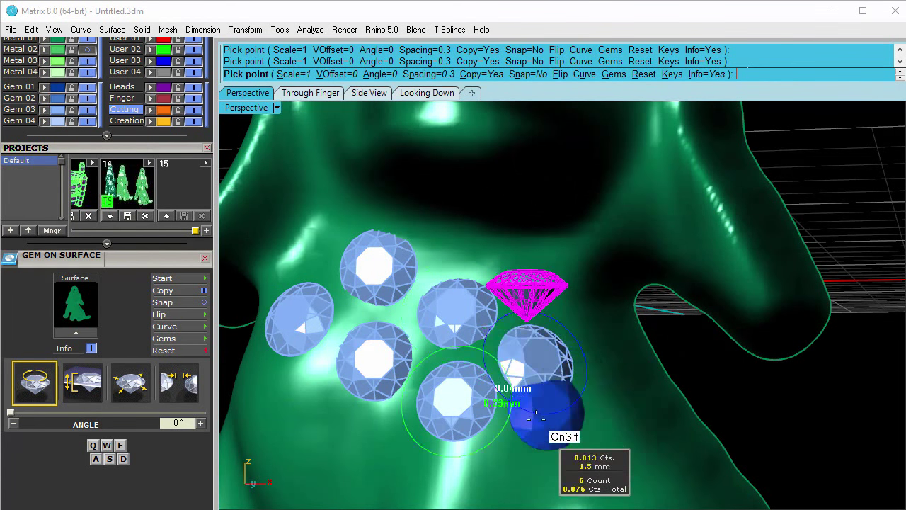
{"action": "left_click", "coordinate": [534, 455]}
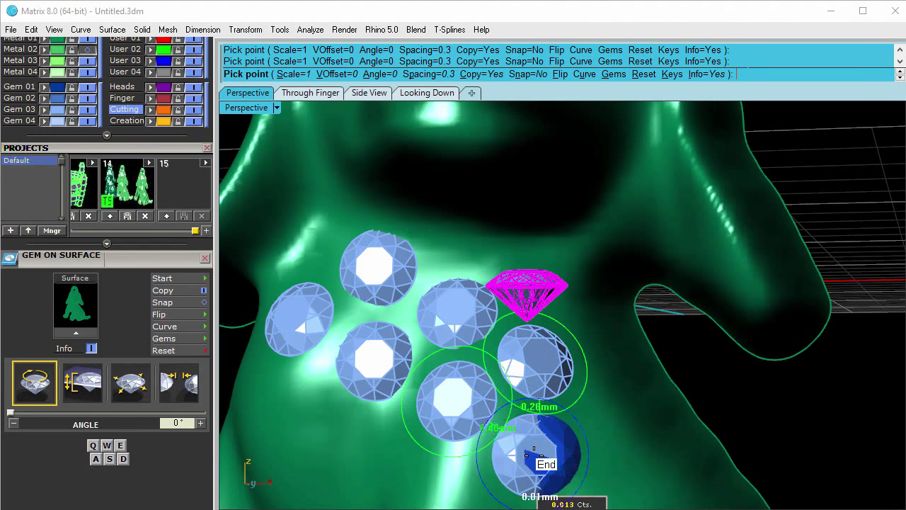
{"action": "right_click_drag", "start_coordinate": [614, 453], "coordinate": [527, 464]}
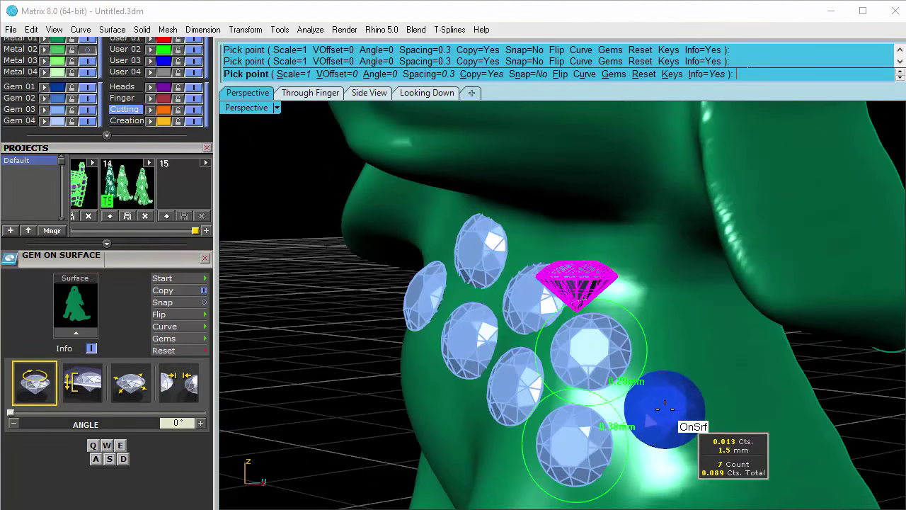
{"action": "left_click", "coordinate": [663, 409]}
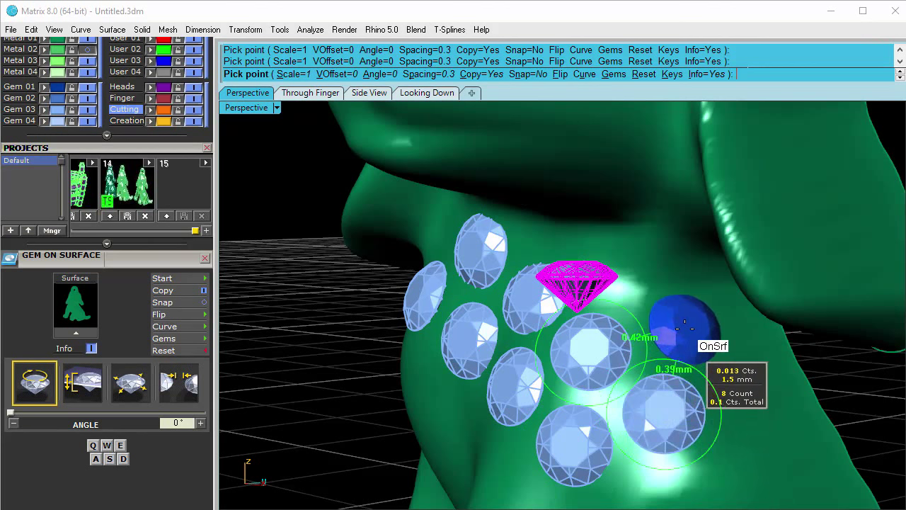
- Place four more 1.5 mm gems, two beside the upper chest cluster below the dog's ear and two along its lower edge
{"action": "left_click", "coordinate": [678, 322]}
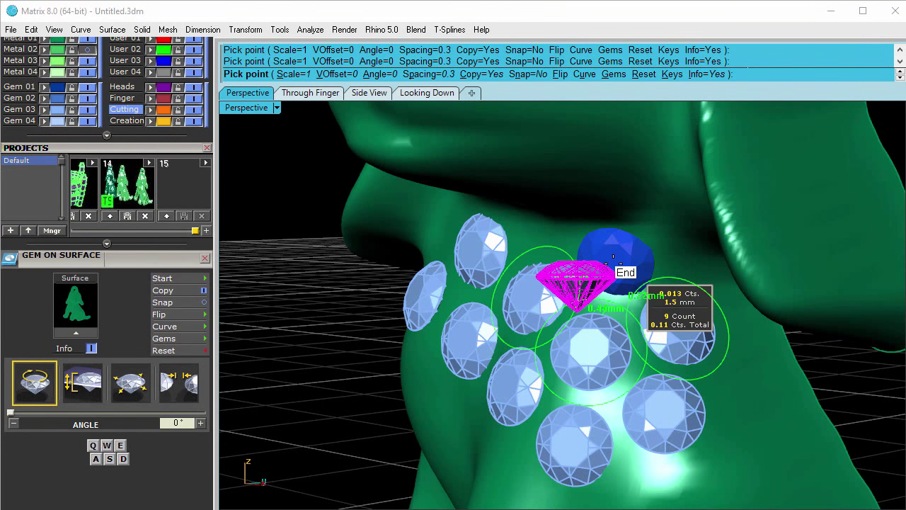
{"action": "left_click", "coordinate": [613, 260]}
{"action": "right_click_drag", "start_coordinate": [687, 300], "coordinate": [666, 280]}
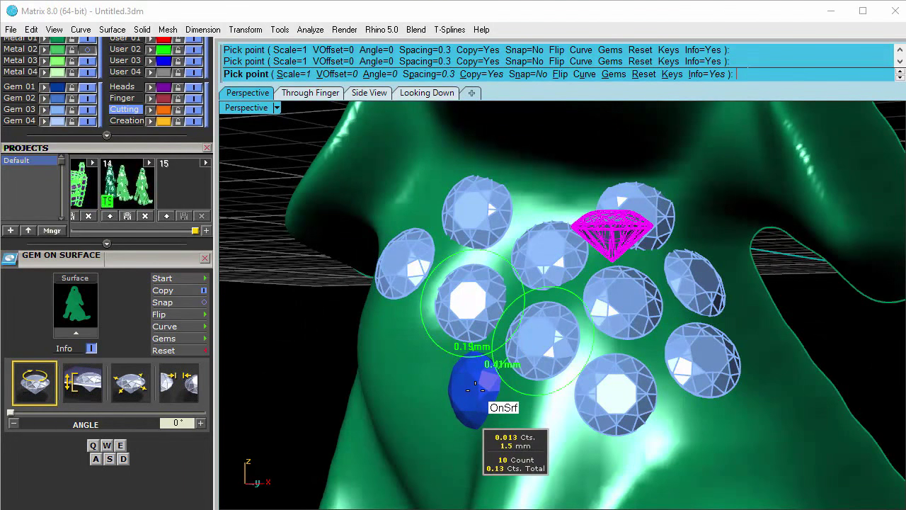
{"action": "left_click", "coordinate": [475, 388]}
{"action": "right_click_drag", "start_coordinate": [550, 411], "coordinate": [609, 437]}
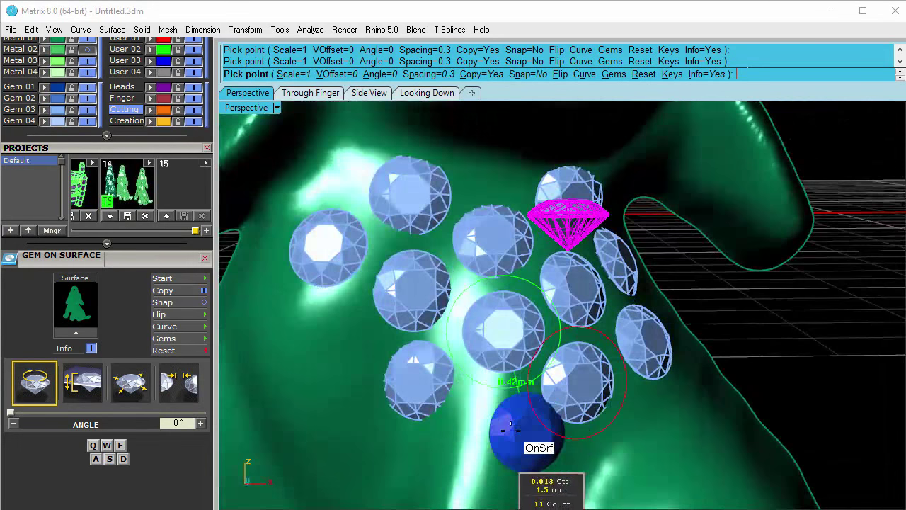
{"action": "left_click", "coordinate": [496, 428]}
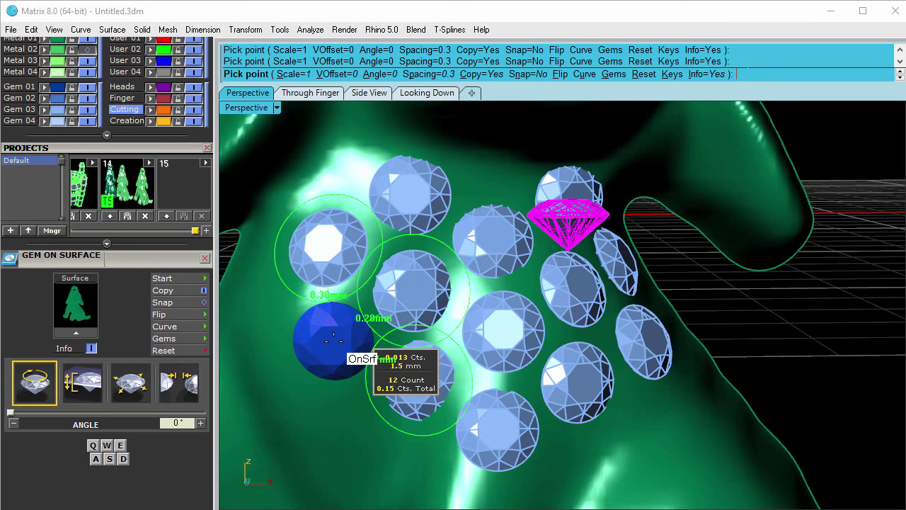
- Add five 1.5 mm gems along the cluster's opposite side, from beneath the other ear down toward the front leg
{"action": "left_click", "coordinate": [333, 340]}
{"action": "right_click_drag", "start_coordinate": [332, 339], "coordinate": [408, 268]}
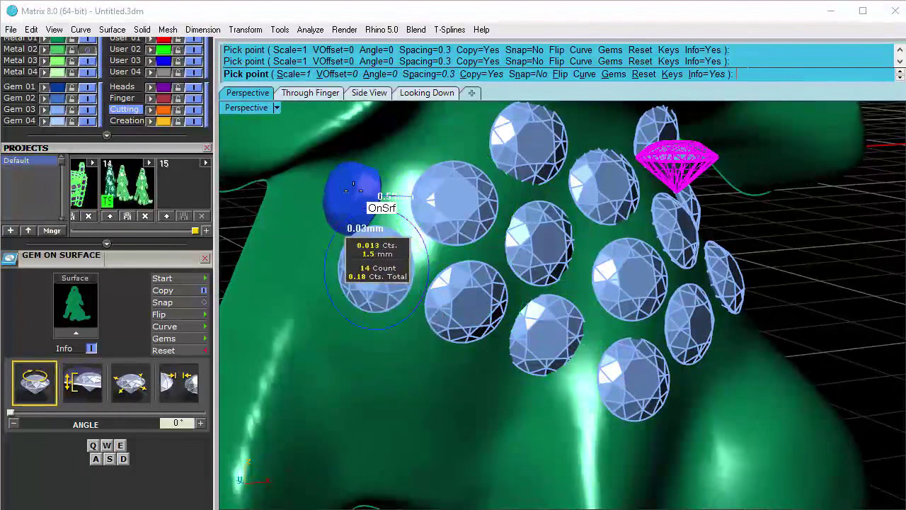
{"action": "right_click_drag", "start_coordinate": [356, 203], "coordinate": [373, 176]}
{"action": "left_click", "coordinate": [387, 179]}
{"action": "right_click_drag", "start_coordinate": [433, 323], "coordinate": [390, 350]}
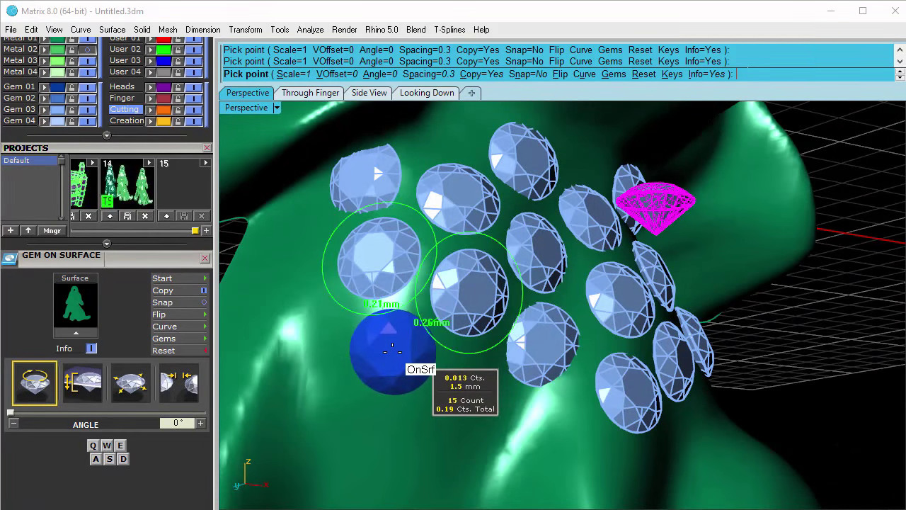
{"action": "left_click", "coordinate": [391, 349]}
{"action": "mouse_move", "coordinate": [431, 384]}
{"action": "right_mouse_down"}
{"action": "mouse_move", "coordinate": [461, 386]}
{"action": "mouse_move", "coordinate": [429, 384]}
{"action": "right_mouse_up"}
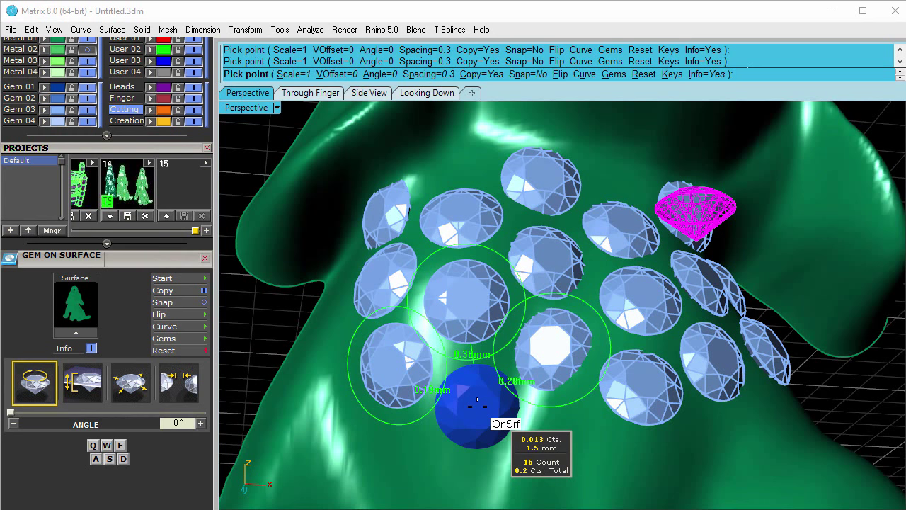
{"action": "left_click", "coordinate": [475, 411]}
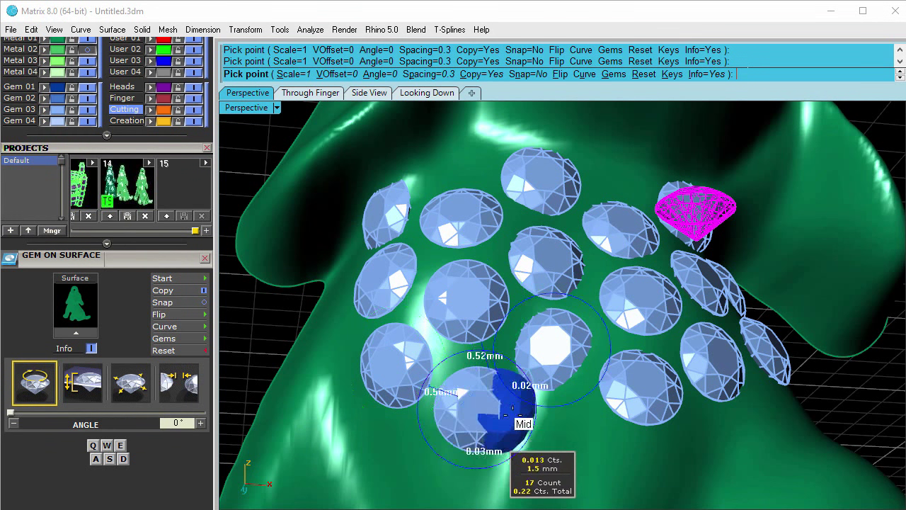
- Place five 1.5 mm gems along the bottom of the cluster, curving from the front leg up toward the dog's back
{"action": "scroll", "coordinate": [517, 411], "scroll_direction": "down", "scroll_amount": 4}
{"action": "right_click_drag", "start_coordinate": [545, 445], "coordinate": [511, 363]}
{"action": "left_click", "coordinate": [507, 364]}
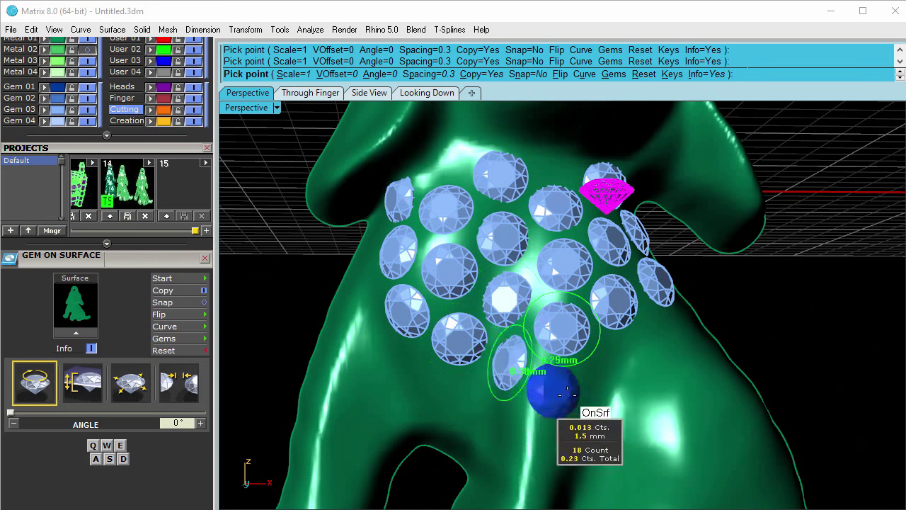
{"action": "left_click", "coordinate": [551, 390]}
{"action": "left_click", "coordinate": [606, 368]}
{"action": "right_click_drag", "start_coordinate": [606, 368], "coordinate": [657, 340]}
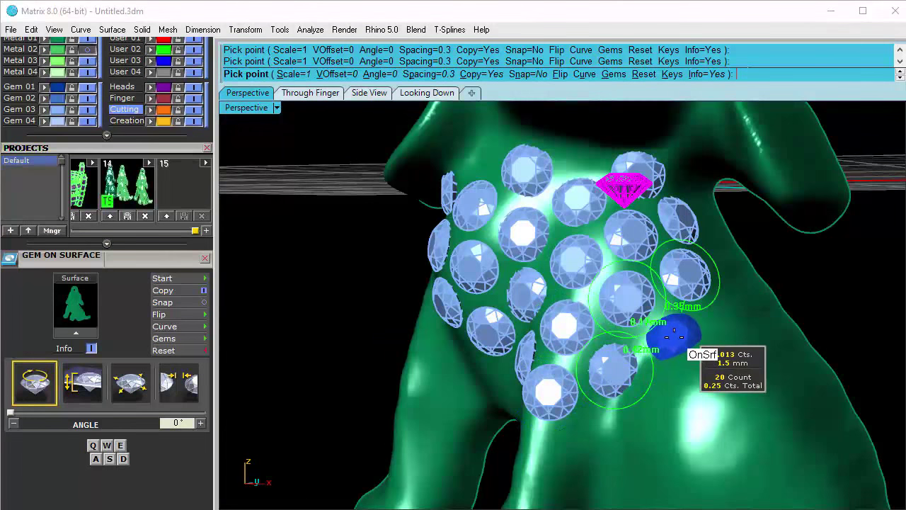
{"action": "left_click", "coordinate": [674, 338]}
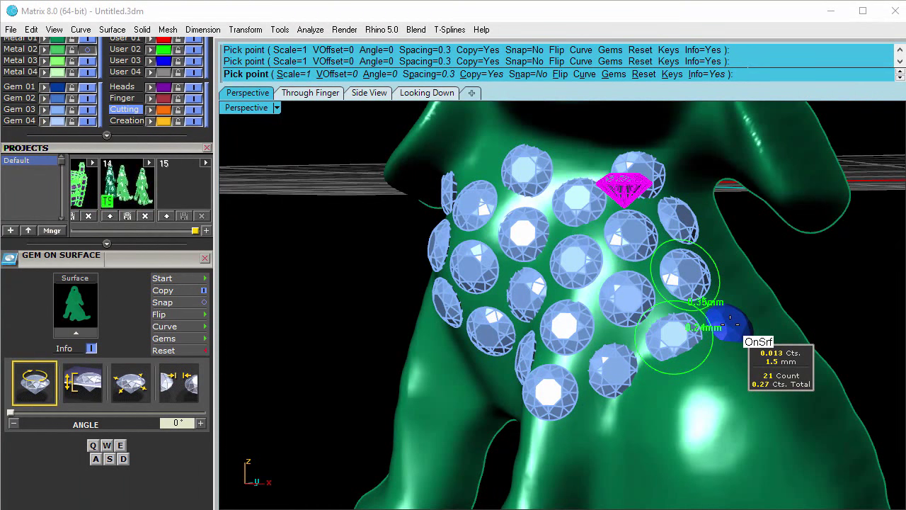
{"action": "left_click", "coordinate": [729, 324]}
- Set the pending gem's vertical offset to 0.1 and its angle to 360° at the cluster's outer edge near the back
{"action": "right_click_drag", "start_coordinate": [748, 333], "coordinate": [758, 319]}
{"action": "scroll", "coordinate": [737, 330], "scroll_direction": "up", "scroll_amount": 5}
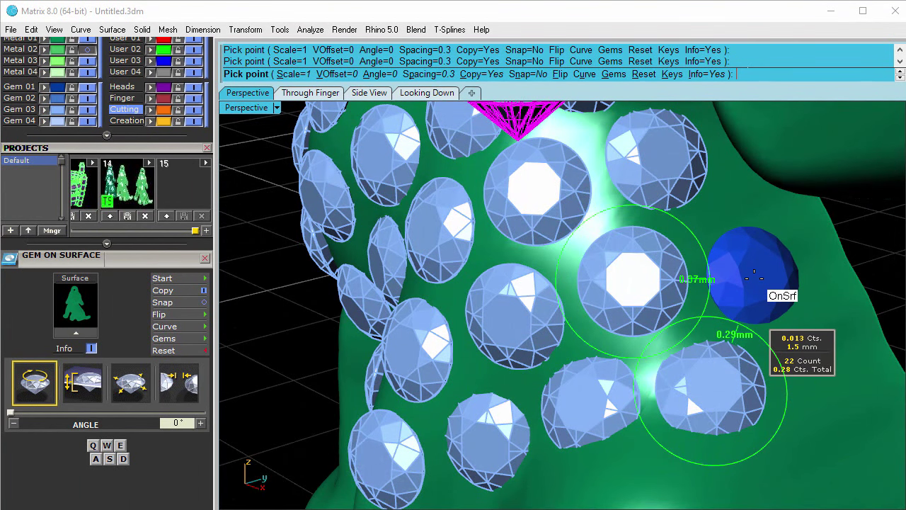
{"action": "key", "text": "w"}
{"action": "key", "text": "w"}
{"action": "key", "text": "w"}
{"action": "key", "text": "s"}
{"action": "key", "text": "s"}
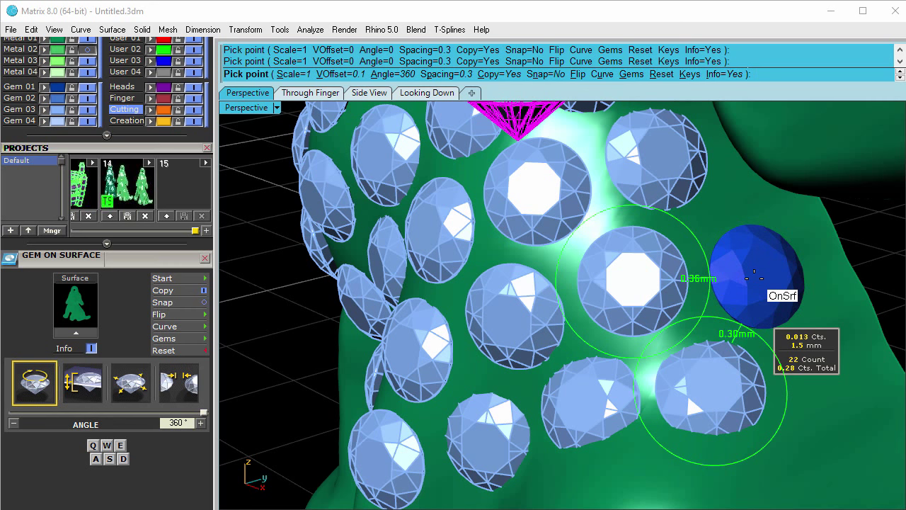
- Enlarge the pending gem to 120% scale and set its angle to 5°
{"action": "key", "text": "w"}
{"action": "key", "text": "w"}
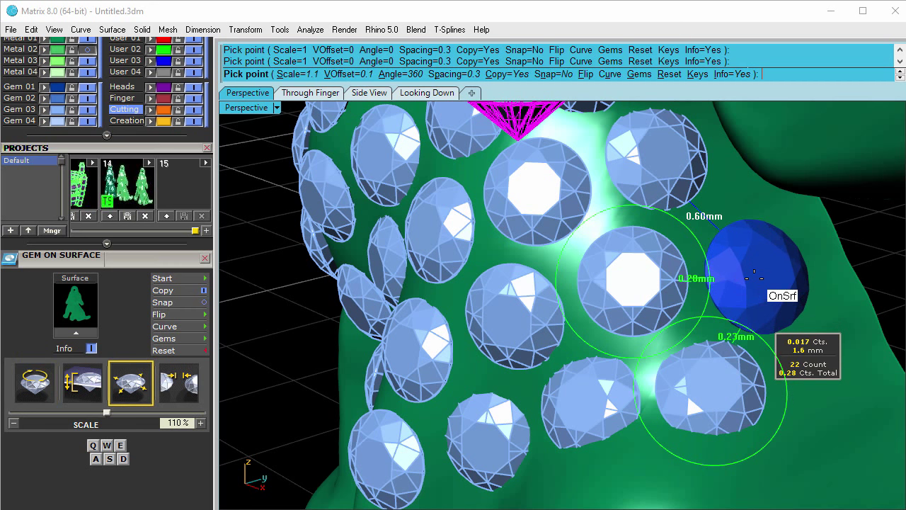
{"action": "key", "text": "q"}
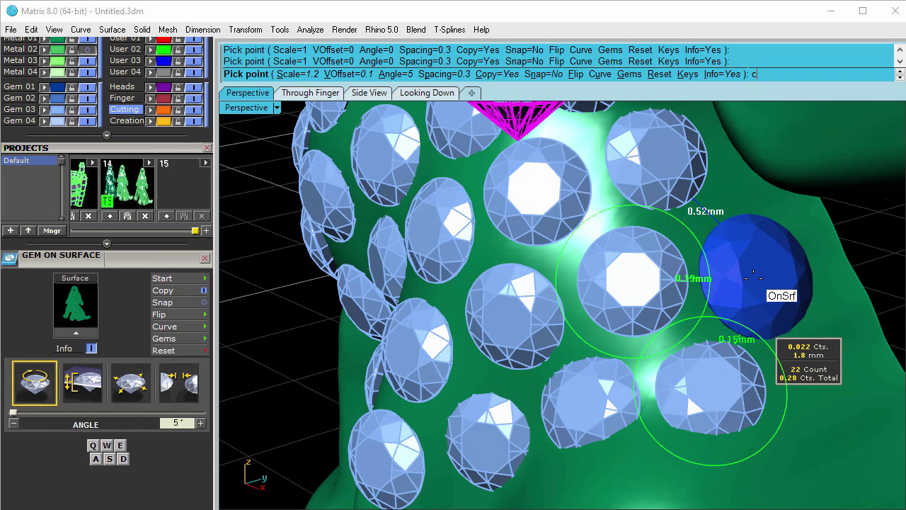
- Readjust the pending gem's scale to 110% and place the 1.6 mm stone at the cluster's outer edge near the back
{"action": "key", "text": "s"}
{"action": "key", "text": "s"}
{"action": "key", "text": "s"}
{"action": "key", "text": "w"}
{"action": "key", "text": "w"}
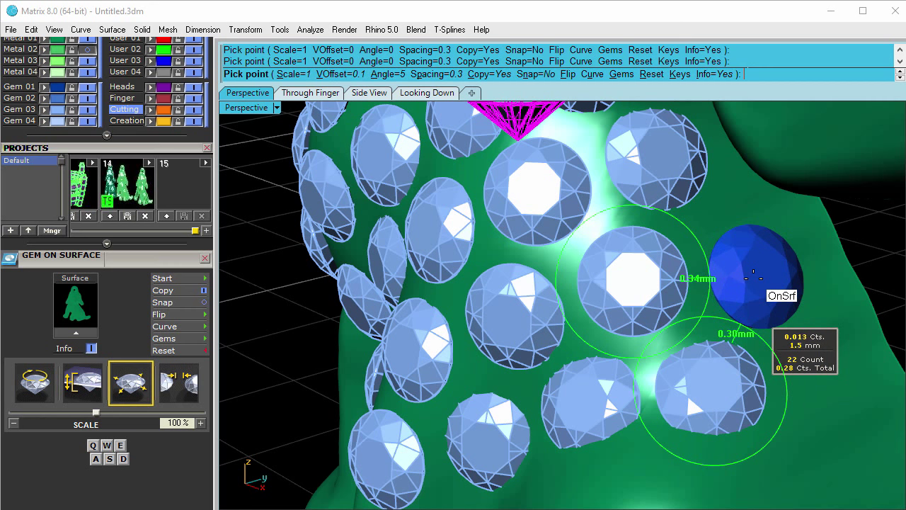
{"action": "key", "text": "w"}
{"action": "key", "text": "w"}
{"action": "key", "text": "s"}
{"action": "key", "text": "s"}
{"action": "key", "text": "s"}
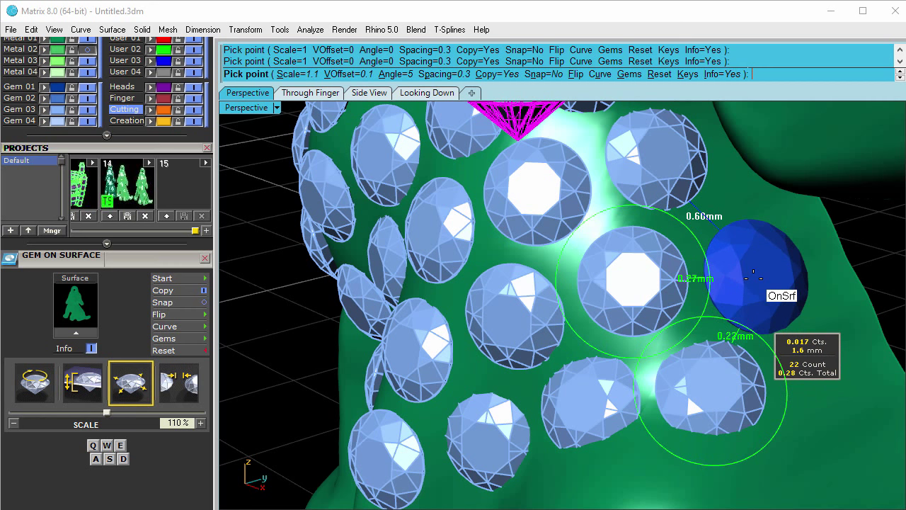
{"action": "key", "text": "w"}
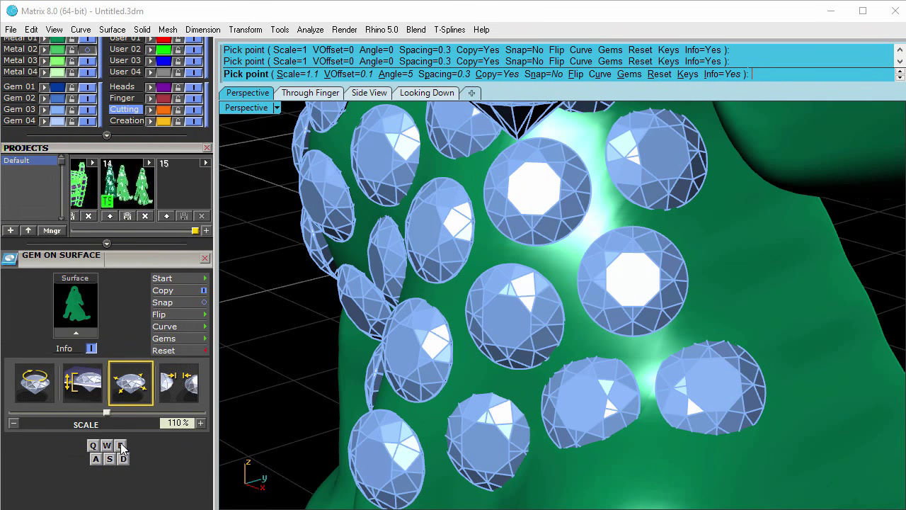
{"action": "left_click", "coordinate": [745, 263]}
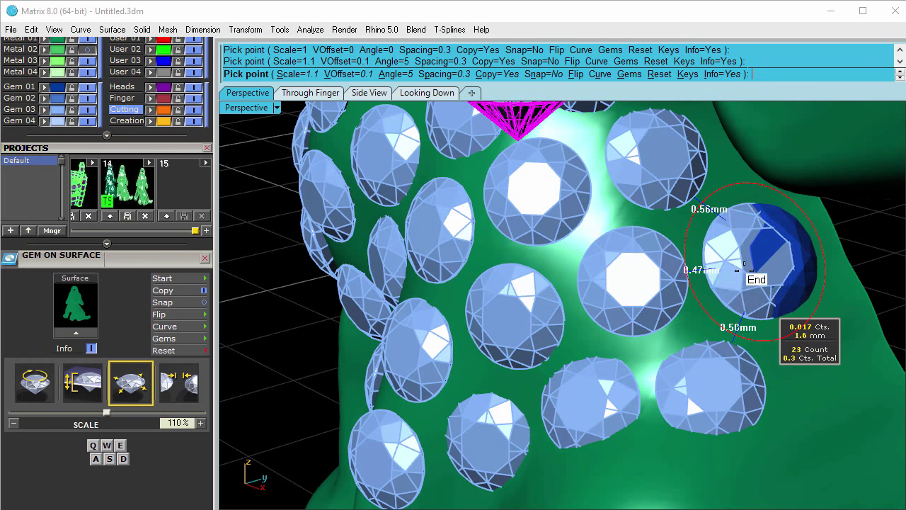
- Reset the gem scale to 100% and place a 1.5 mm stone just below the enlarged one
{"action": "scroll", "coordinate": [745, 263], "scroll_direction": "down", "scroll_amount": 3}
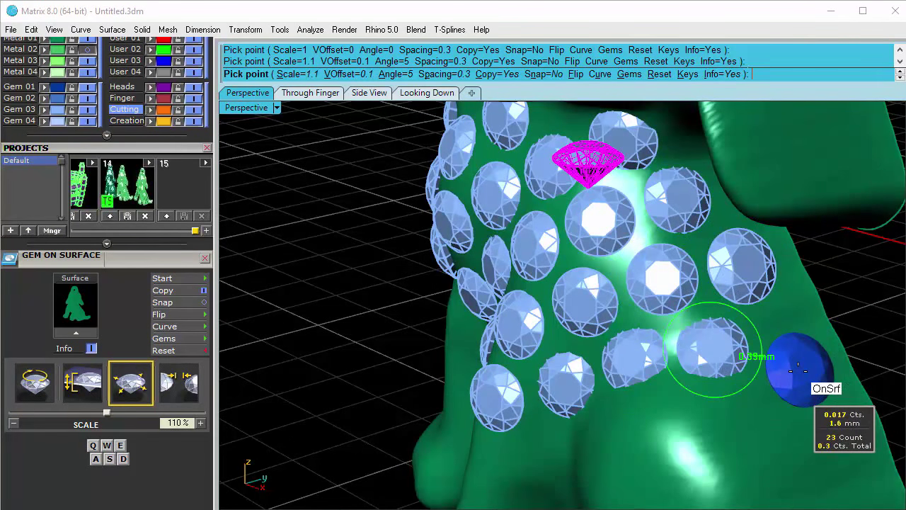
{"action": "key", "text": "d"}
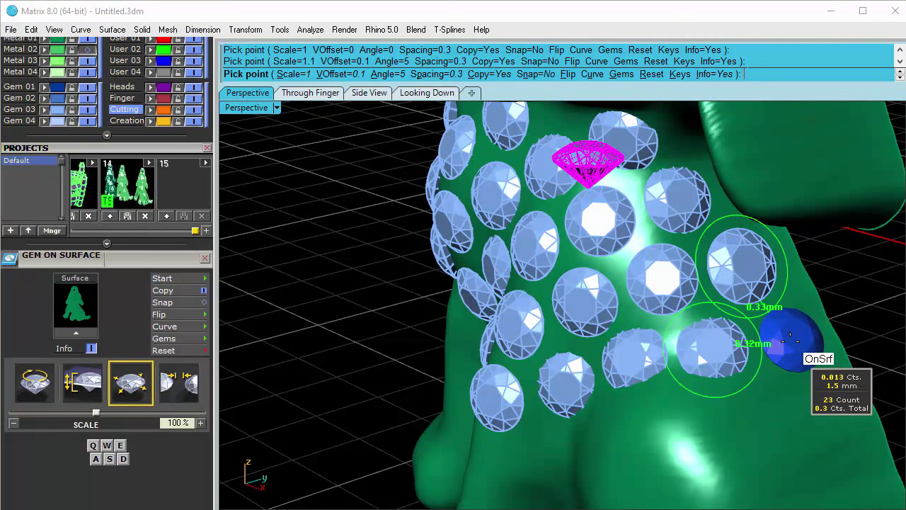
{"action": "left_click", "coordinate": [790, 340]}
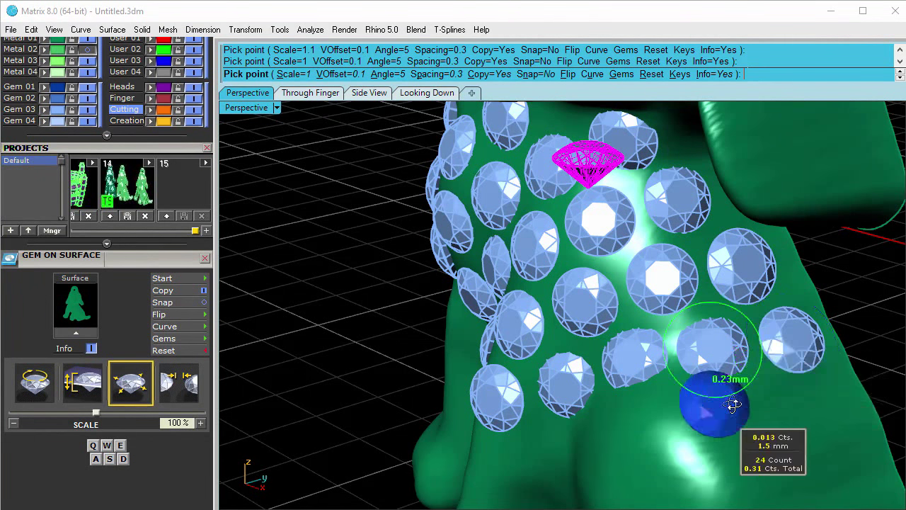
- Place one more 1.5 mm gem at the cluster's opposite outer edge beneath the ear and finish Gem on Surface
{"action": "scroll", "coordinate": [730, 386], "scroll_direction": "down", "scroll_amount": 4}
{"action": "right_click_drag", "start_coordinate": [630, 362], "coordinate": [708, 349]}
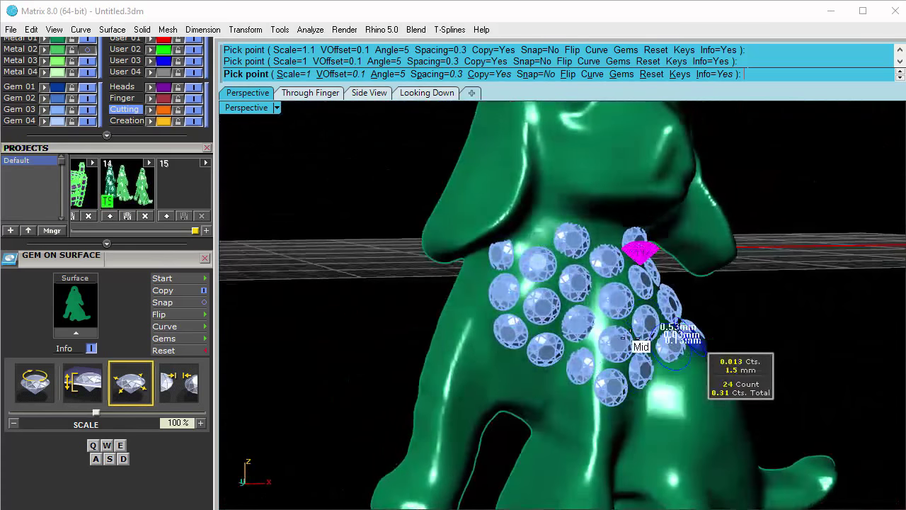
{"action": "right_click_drag", "start_coordinate": [485, 296], "coordinate": [551, 300]}
{"action": "scroll", "coordinate": [550, 299], "scroll_direction": "up", "scroll_amount": 5}
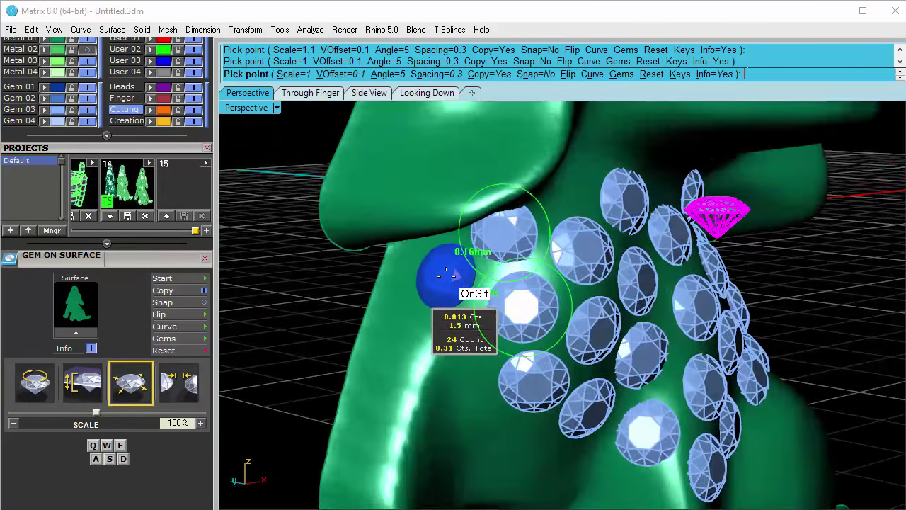
{"action": "left_click", "coordinate": [451, 284]}
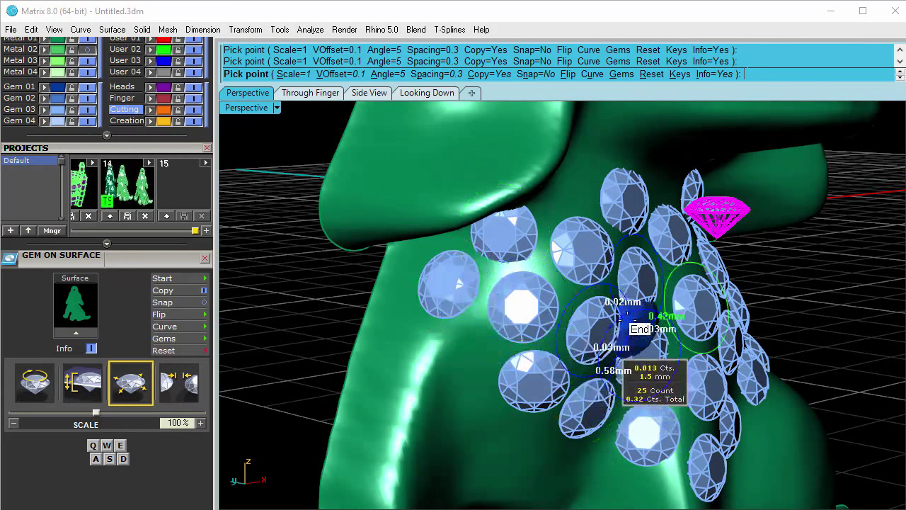
{"action": "right_click_drag", "start_coordinate": [586, 318], "coordinate": [536, 335]}
{"action": "scroll", "coordinate": [572, 305], "scroll_direction": "down", "scroll_amount": 6}
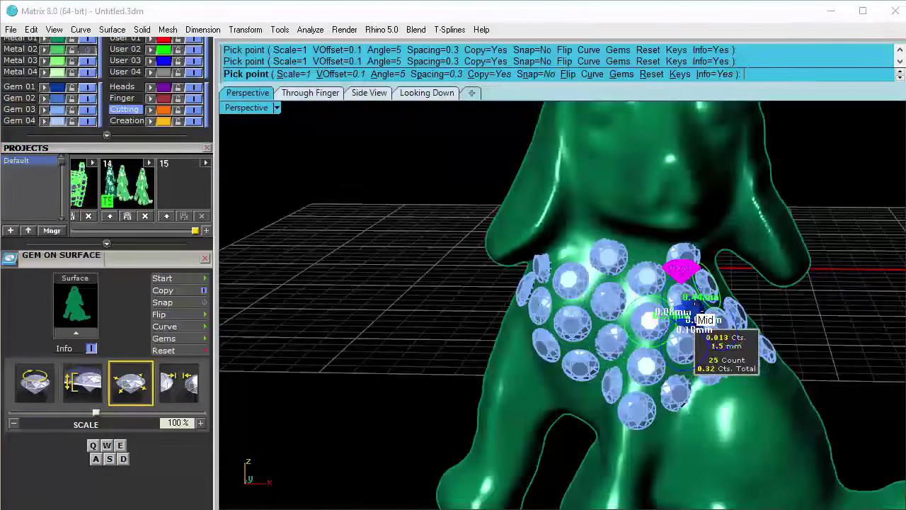
{"action": "right_click", "coordinate": [686, 302]}
{"action": "right_click_drag", "start_coordinate": [684, 301], "coordinate": [603, 297]}
{"action": "scroll", "coordinate": [603, 297], "scroll_direction": "down", "scroll_amount": 5}
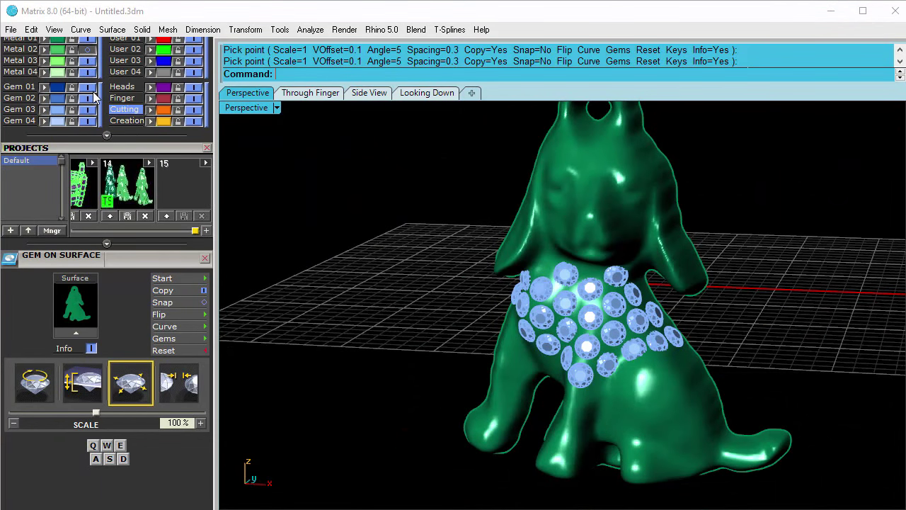
- Show the original scanned dog on the Metal 02 layer and hide the draped surface on Metal 01
{"action": "scroll", "coordinate": [47, 148], "scroll_direction": "up", "scroll_amount": 3}
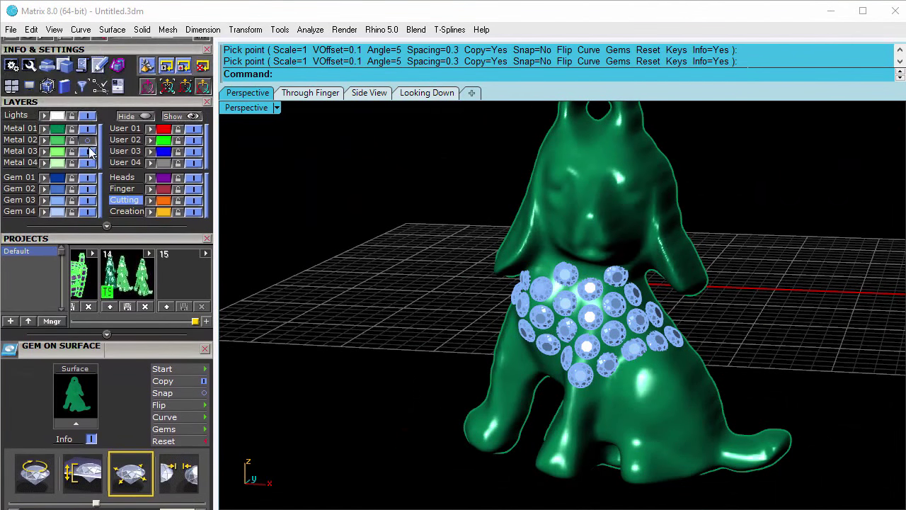
{"action": "left_click", "coordinate": [87, 140]}
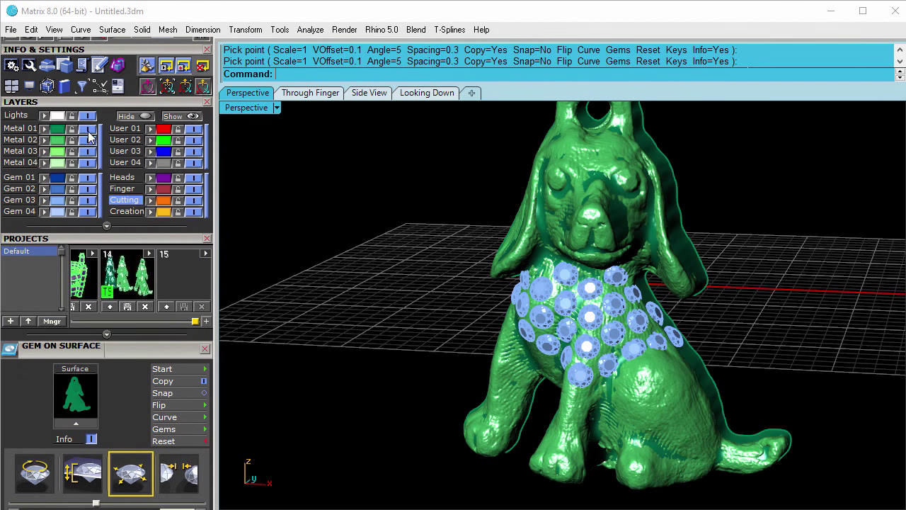
{"action": "left_click", "coordinate": [88, 129]}
- Delete the two outermost gems that overhang the scanned dog along its back
{"action": "right_click_drag", "start_coordinate": [500, 292], "coordinate": [383, 267]}
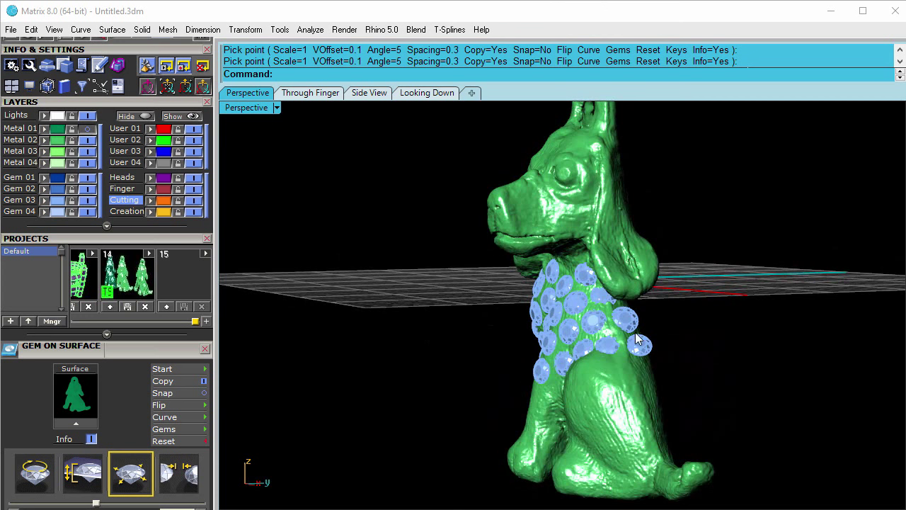
{"action": "scroll", "coordinate": [635, 339], "scroll_direction": "up", "scroll_amount": 5}
{"action": "left_click", "coordinate": [636, 296]}
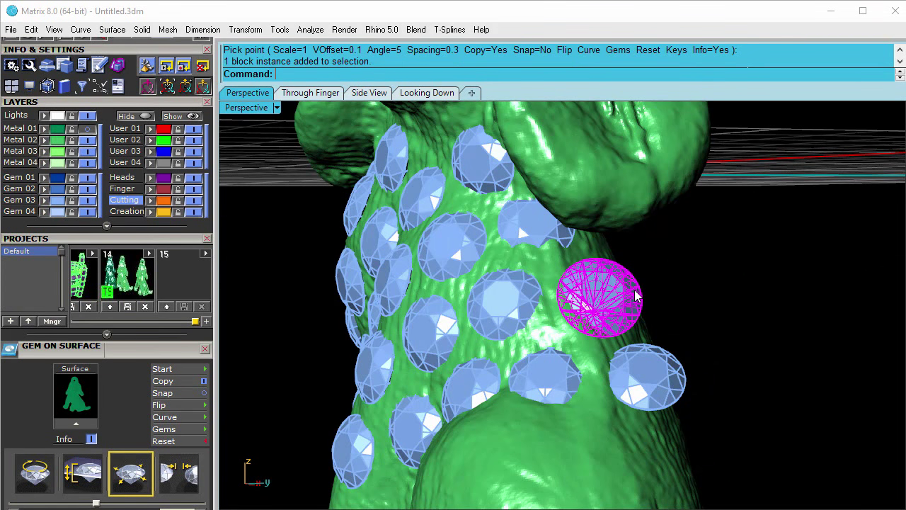
{"action": "key", "text": "Delete"}
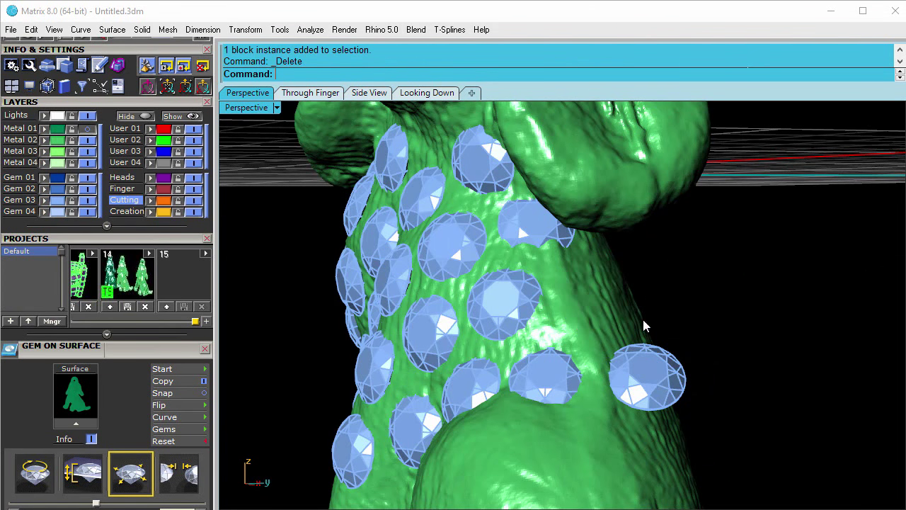
{"action": "left_click", "coordinate": [671, 381]}
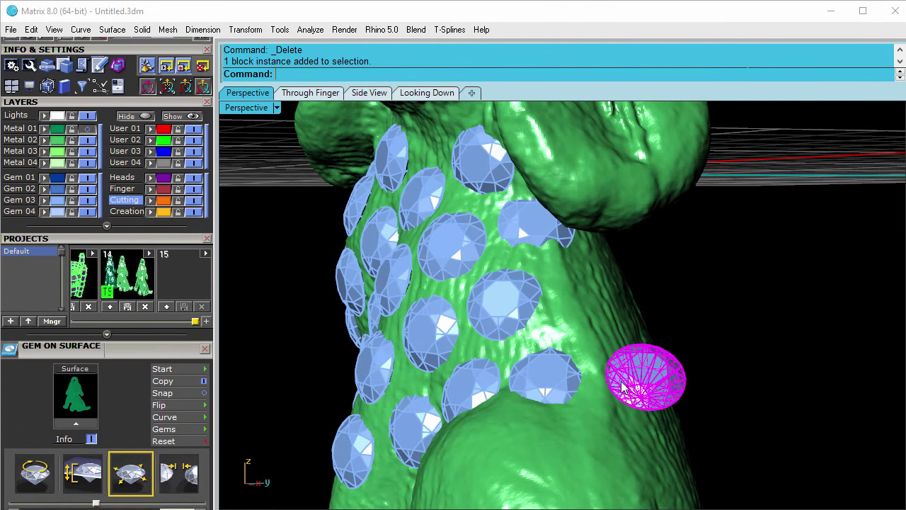
{"action": "key", "text": "Delete"}
{"action": "right_click_drag", "start_coordinate": [546, 376], "coordinate": [661, 354]}
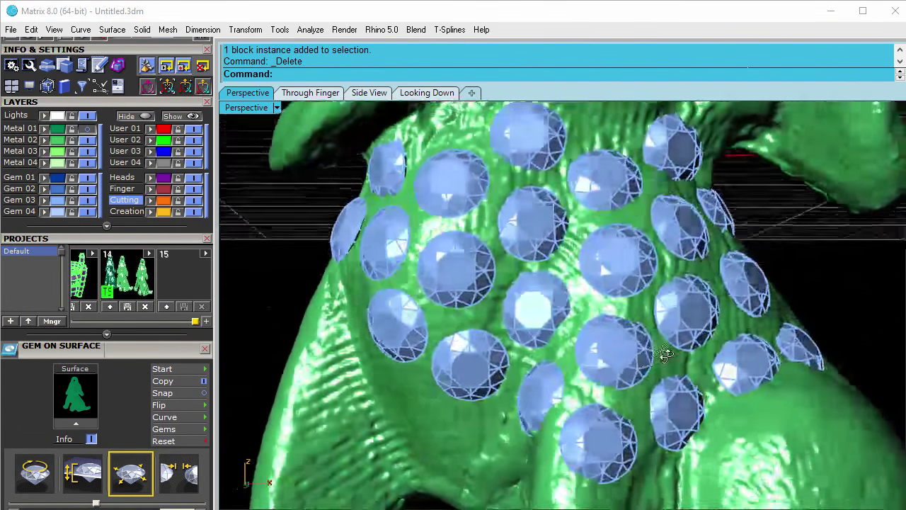
{"action": "scroll", "coordinate": [638, 328], "scroll_direction": "down", "scroll_amount": 8}
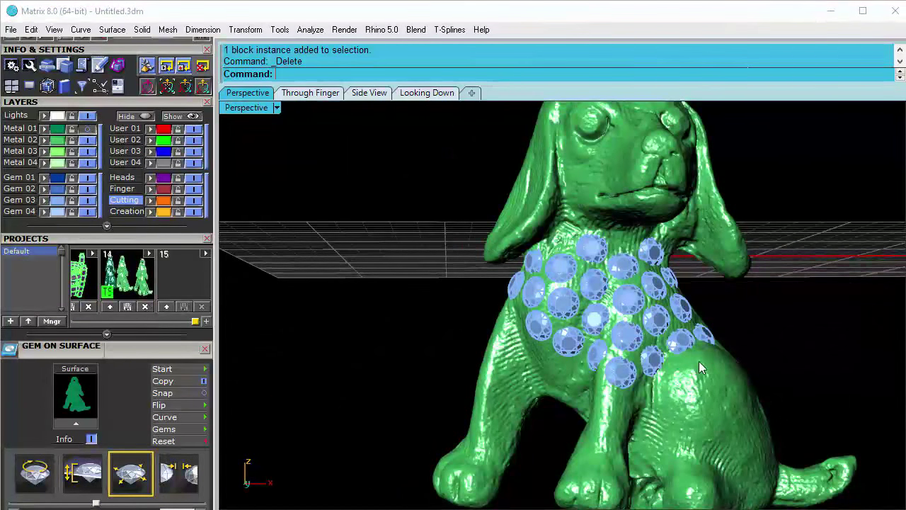
- Use MSR on all 23 chest gems with DrawBox off and raise them slightly out of the dog's surface
{"action": "left_click_drag", "start_coordinate": [444, 208], "coordinate": [716, 381]}
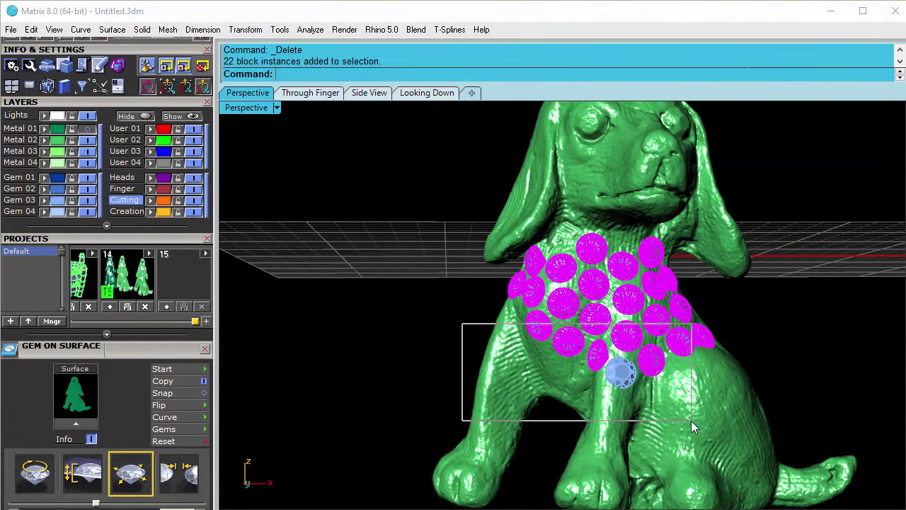
{"action": "left_click_drag", "start_coordinate": [691, 421], "coordinate": [682, 401]}
{"action": "scroll", "coordinate": [641, 335], "scroll_direction": "up", "scroll_amount": 5}
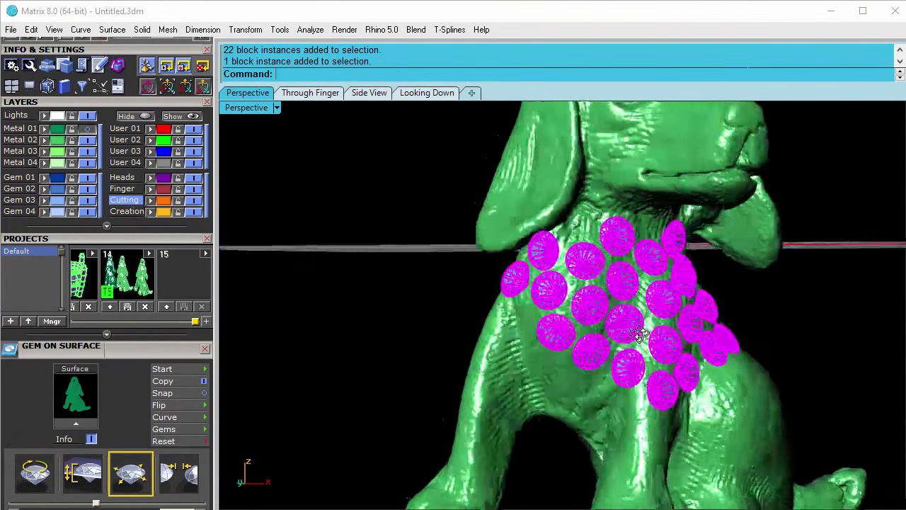
{"action": "right_click_drag", "start_coordinate": [641, 334], "coordinate": [630, 339]}
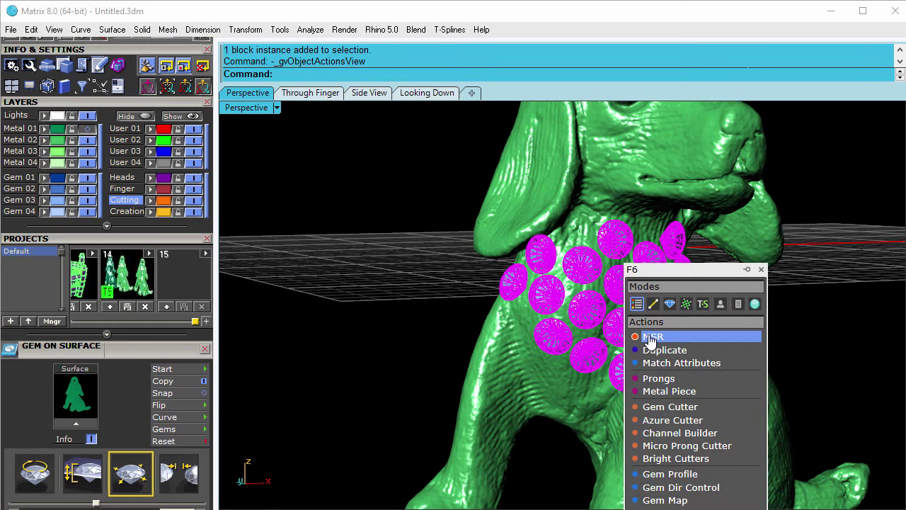
{"action": "left_click", "coordinate": [650, 339]}
{"action": "right_click_drag", "start_coordinate": [624, 357], "coordinate": [627, 326]}
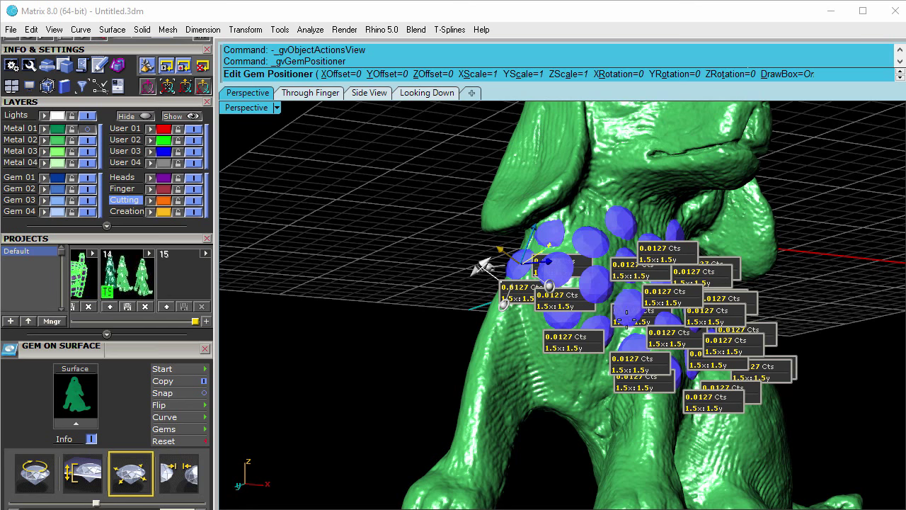
{"action": "left_click", "coordinate": [792, 75]}
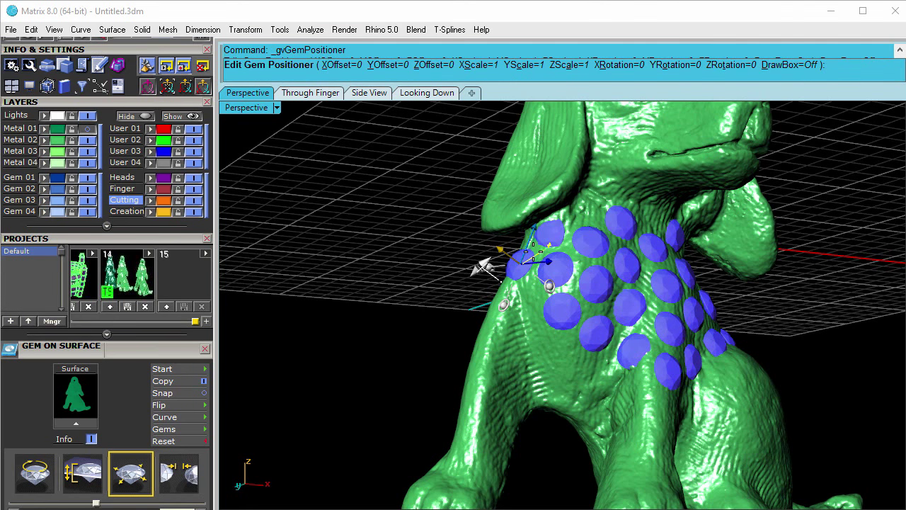
{"action": "scroll", "coordinate": [481, 267], "scroll_direction": "up", "scroll_amount": 3}
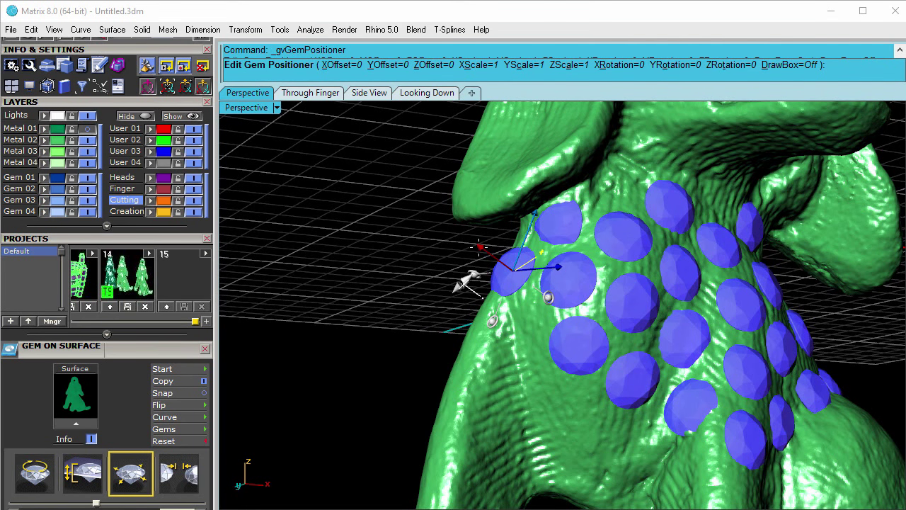
{"action": "left_click_drag", "start_coordinate": [479, 247], "coordinate": [478, 244]}
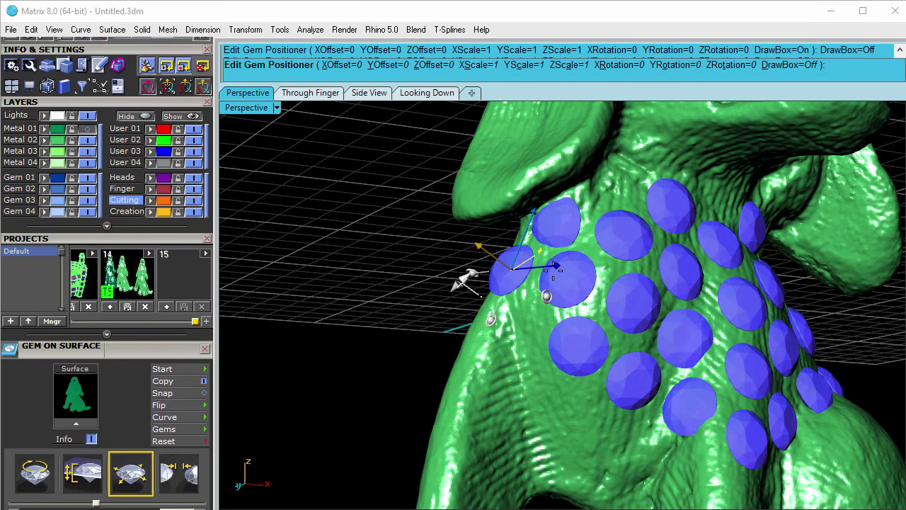
{"action": "right_click_drag", "start_coordinate": [431, 269], "coordinate": [598, 242]}
{"action": "right_click_drag", "start_coordinate": [571, 312], "coordinate": [748, 310]}
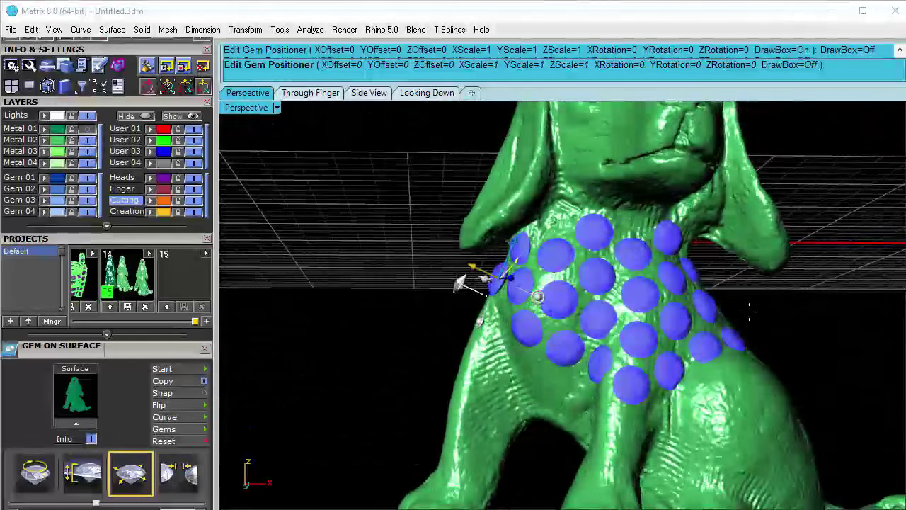
{"action": "right_click", "coordinate": [748, 310]}
- Start Gem Cutter on the eleven gems covering one half of the chest and apply the short, wide-headed cutter style without a stem
{"action": "right_click_drag", "start_coordinate": [638, 318], "coordinate": [610, 304]}
{"action": "scroll", "coordinate": [596, 296], "scroll_direction": "up", "scroll_amount": 8}
{"action": "scroll", "coordinate": [576, 285], "scroll_direction": "down", "scroll_amount": 8}
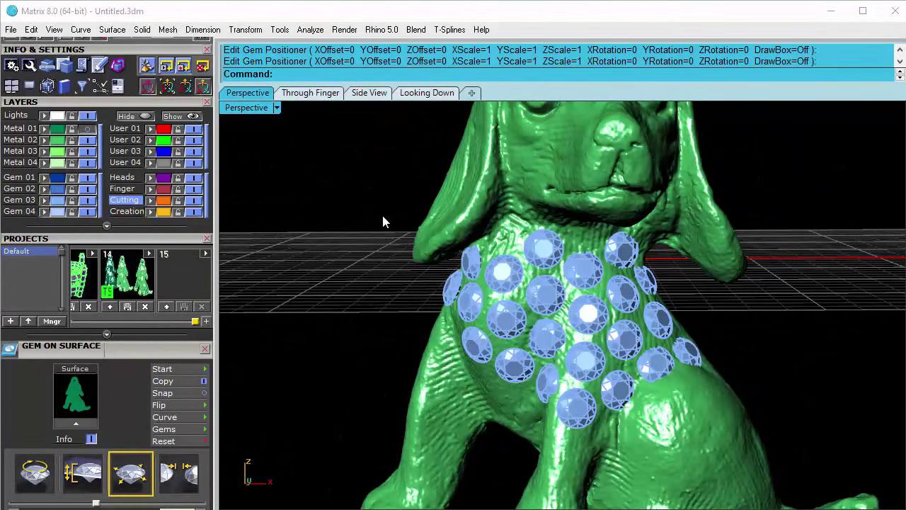
{"action": "left_click_drag", "start_coordinate": [381, 214], "coordinate": [596, 417]}
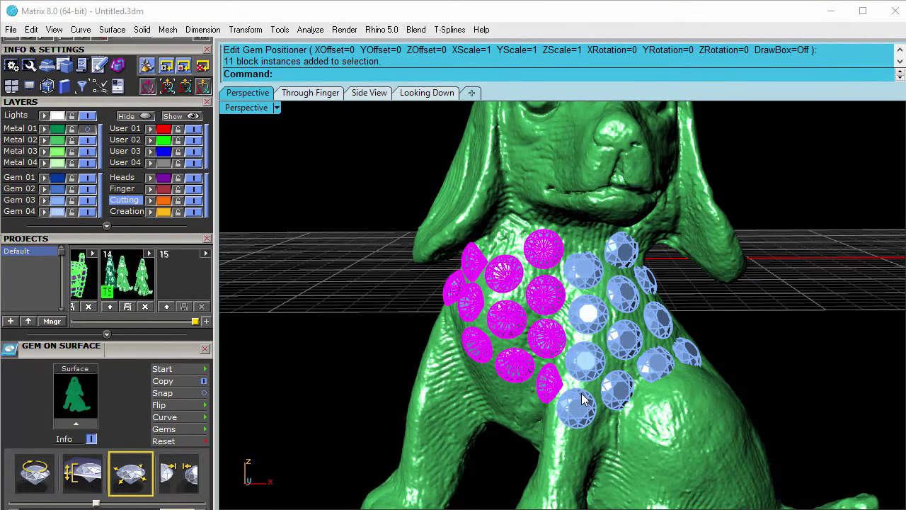
{"action": "key", "text": "F6"}
{"action": "left_click_drag", "start_coordinate": [625, 330], "coordinate": [582, 148]}
{"action": "left_click", "coordinate": [585, 296]}
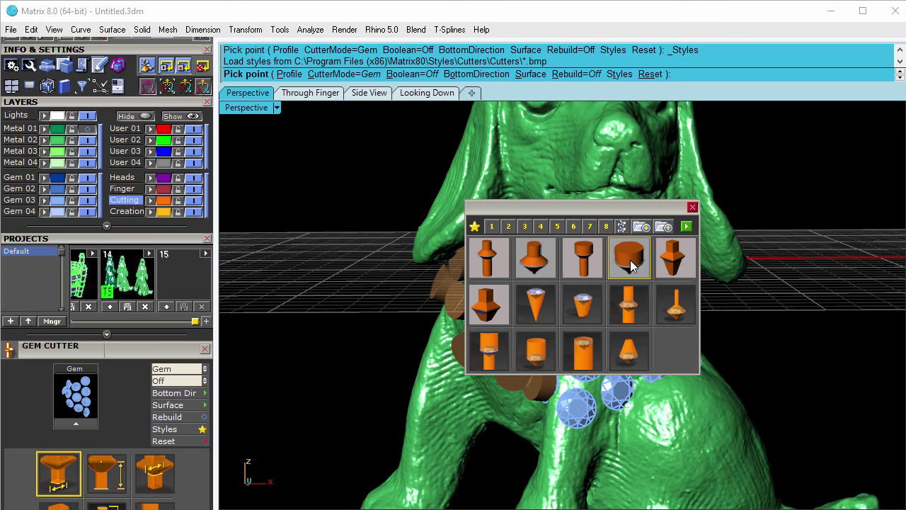
{"action": "left_click", "coordinate": [686, 226]}
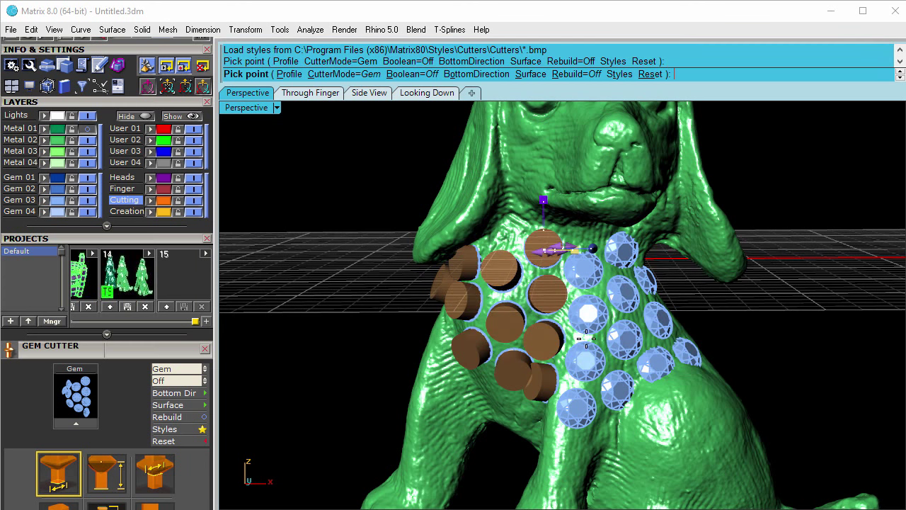
- Finish the eleven gem cutters and hide the gems on the Gem 03 layer
{"action": "scroll", "coordinate": [557, 316], "scroll_direction": "up", "scroll_amount": 3}
{"action": "right_click", "coordinate": [531, 301]}
{"action": "right_click_drag", "start_coordinate": [516, 317], "coordinate": [561, 356]}
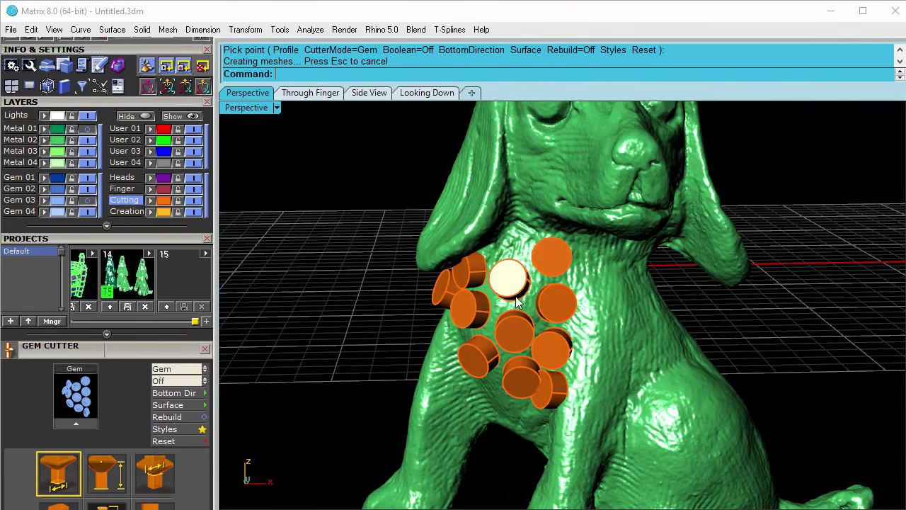
{"action": "right_click_drag", "start_coordinate": [520, 303], "coordinate": [633, 302]}
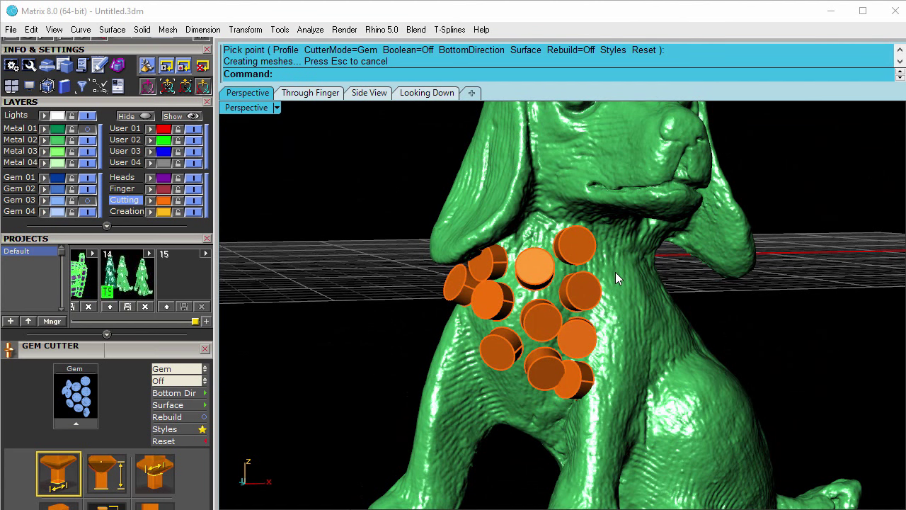
{"action": "scroll", "coordinate": [32, 101], "scroll_direction": "up", "scroll_amount": 5}
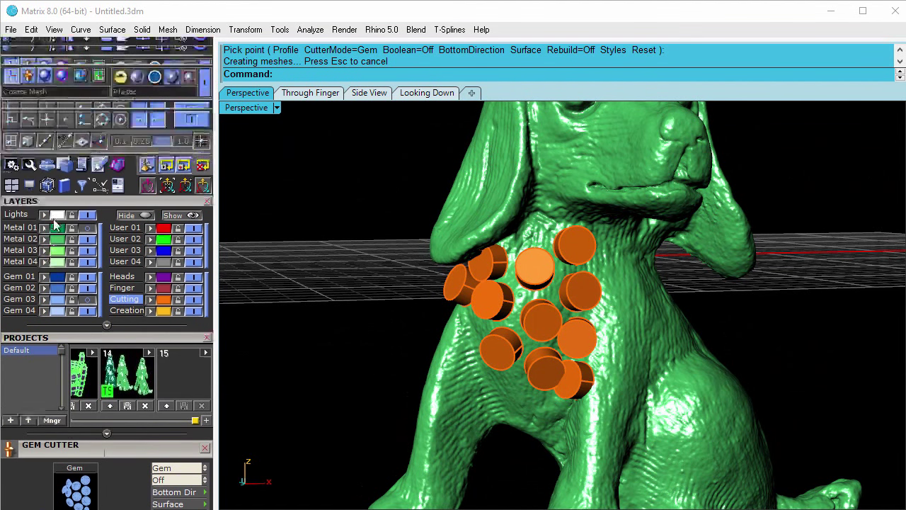
{"action": "scroll", "coordinate": [59, 284], "scroll_direction": "up", "scroll_amount": 2}
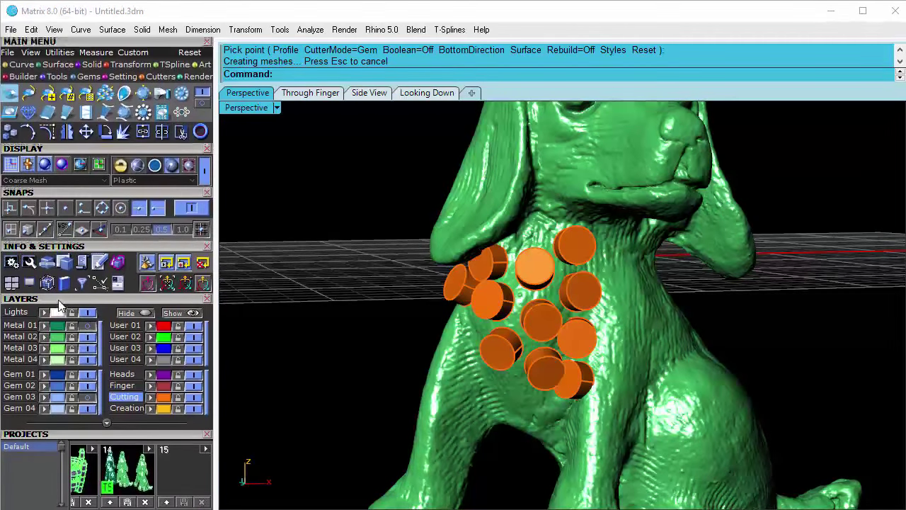
{"action": "left_click_drag", "start_coordinate": [59, 301], "coordinate": [60, 299]}
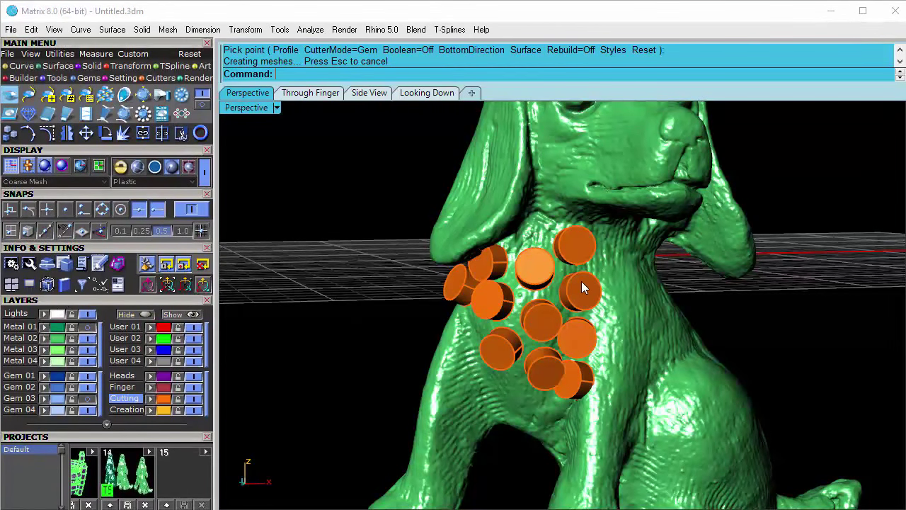
- Subtract the gem cutters from the scanned dog with Mesh Boolean Difference, keeping DeleteInput set to Yes
{"action": "left_click", "coordinate": [618, 268]}
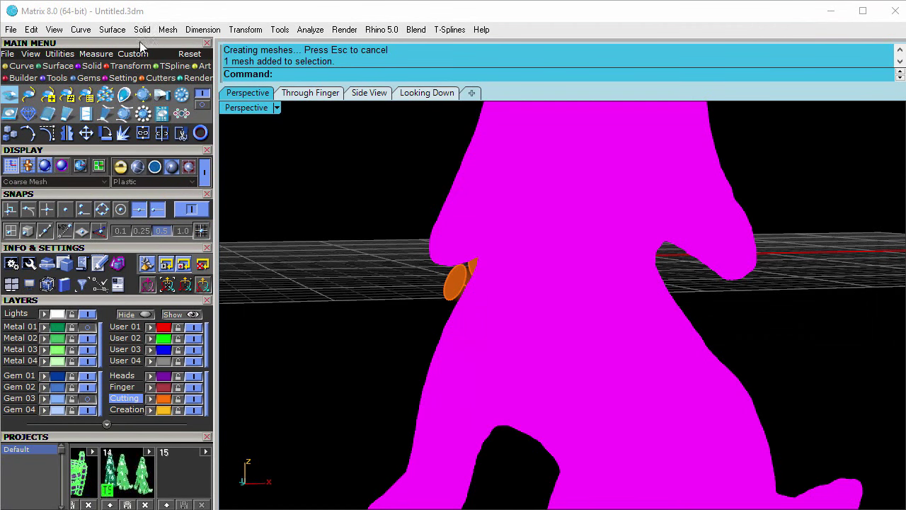
{"action": "left_click", "coordinate": [169, 32]}
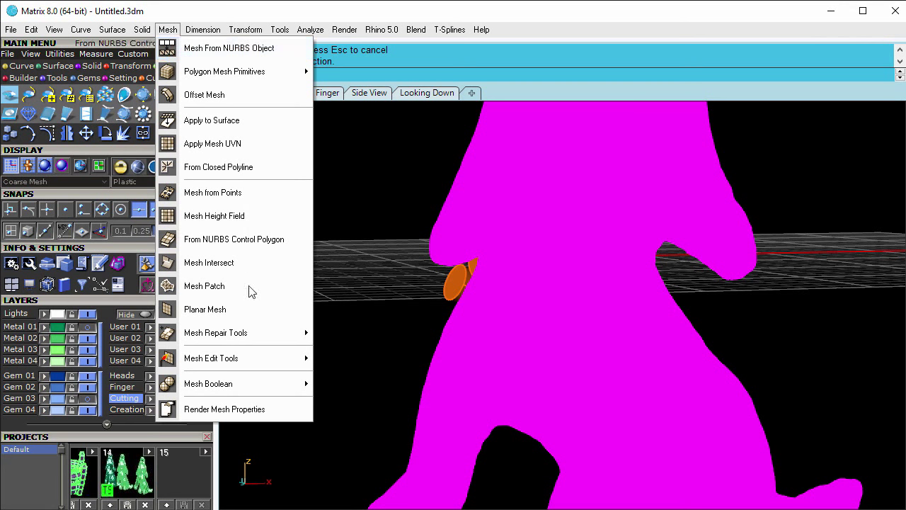
{"action": "mouse_move", "coordinate": [286, 384]}
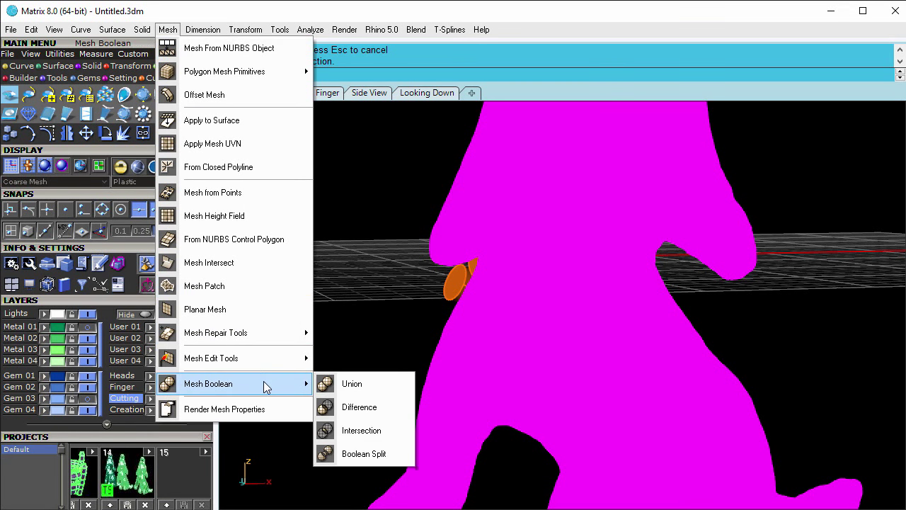
{"action": "left_click", "coordinate": [364, 409]}
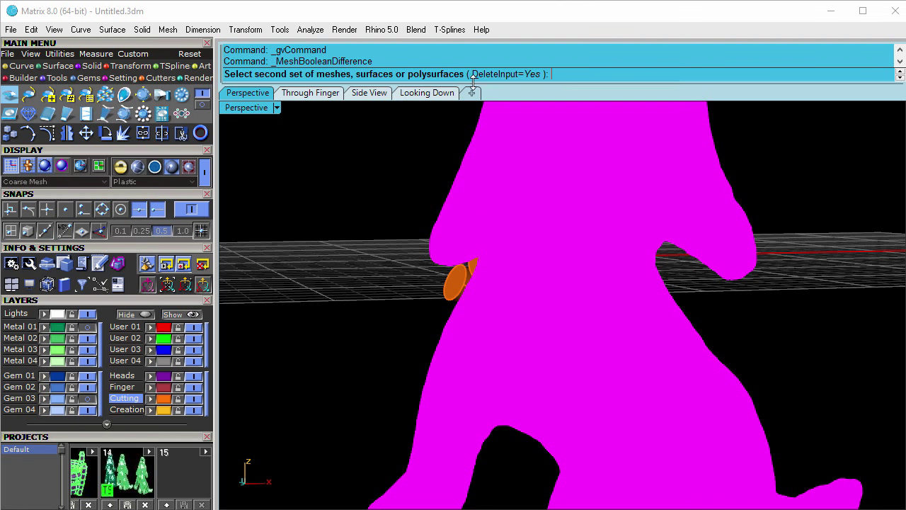
{"action": "left_click", "coordinate": [458, 284]}
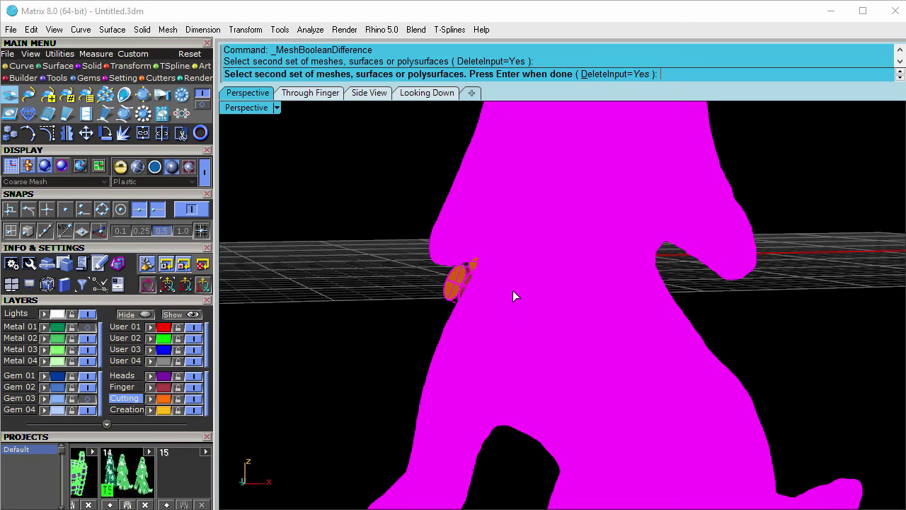
{"action": "mouse_move", "coordinate": [459, 287]}
{"action": "right_mouse_down"}
{"action": "mouse_move", "coordinate": [483, 287]}
{"action": "mouse_move", "coordinate": [419, 285]}
{"action": "mouse_move", "coordinate": [435, 324]}
{"action": "mouse_move", "coordinate": [446, 281]}
{"action": "mouse_move", "coordinate": [460, 293]}
{"action": "mouse_move", "coordinate": [347, 300]}
{"action": "mouse_move", "coordinate": [404, 308]}
{"action": "right_mouse_up"}
{"action": "scroll", "coordinate": [467, 307], "scroll_direction": "up", "scroll_amount": 3}
{"action": "key", "text": "Return"}
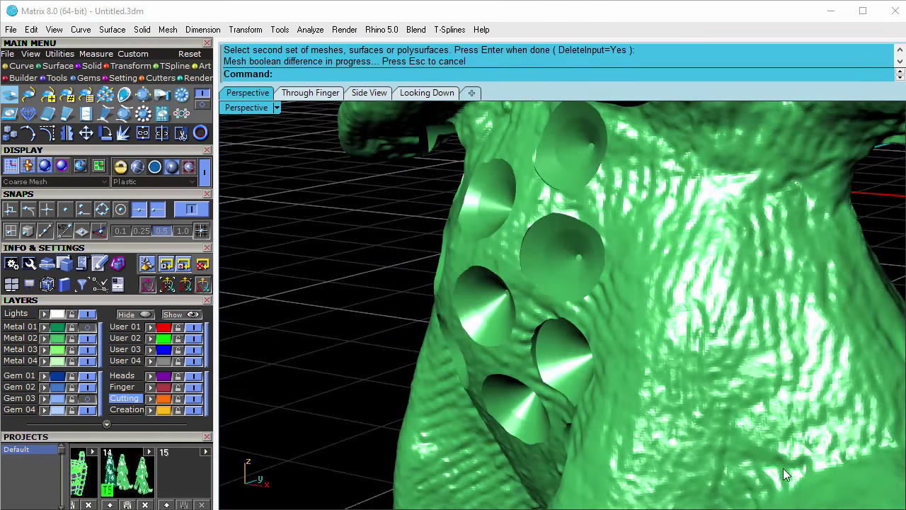
- Show the Gem 03 layer again and compare the gems with the seats cut into the chest
{"action": "right_click_drag", "start_coordinate": [586, 350], "coordinate": [495, 354]}
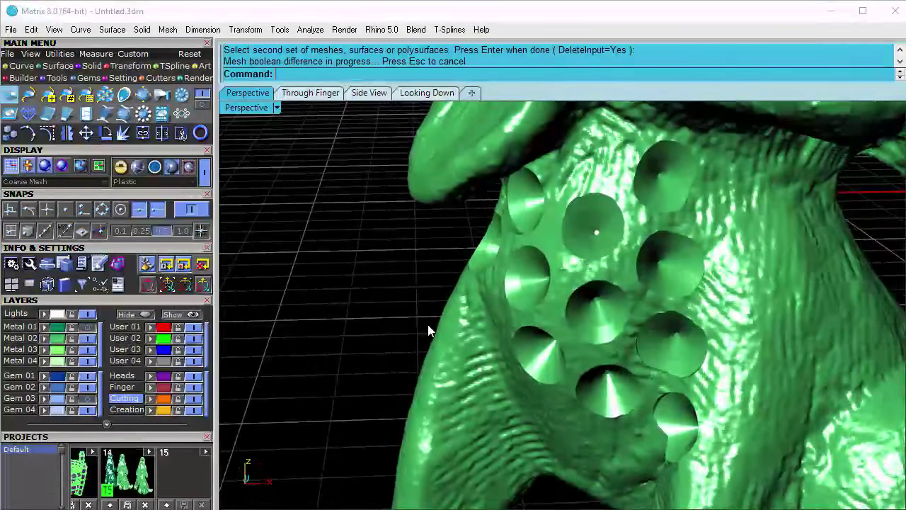
{"action": "left_click", "coordinate": [87, 399]}
{"action": "right_click_drag", "start_coordinate": [509, 394], "coordinate": [413, 376]}
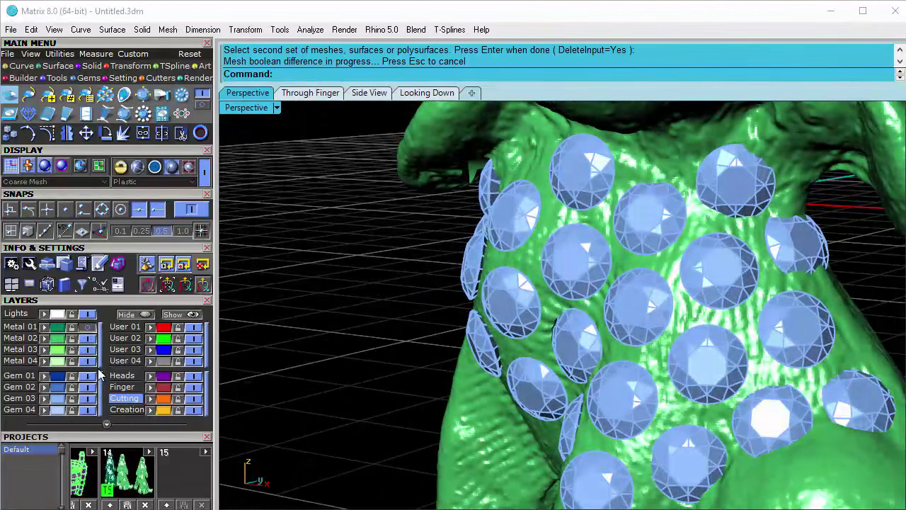
{"action": "left_click", "coordinate": [87, 398]}
{"action": "left_click", "coordinate": [88, 400]}
{"action": "right_click_drag", "start_coordinate": [493, 344], "coordinate": [583, 300]}
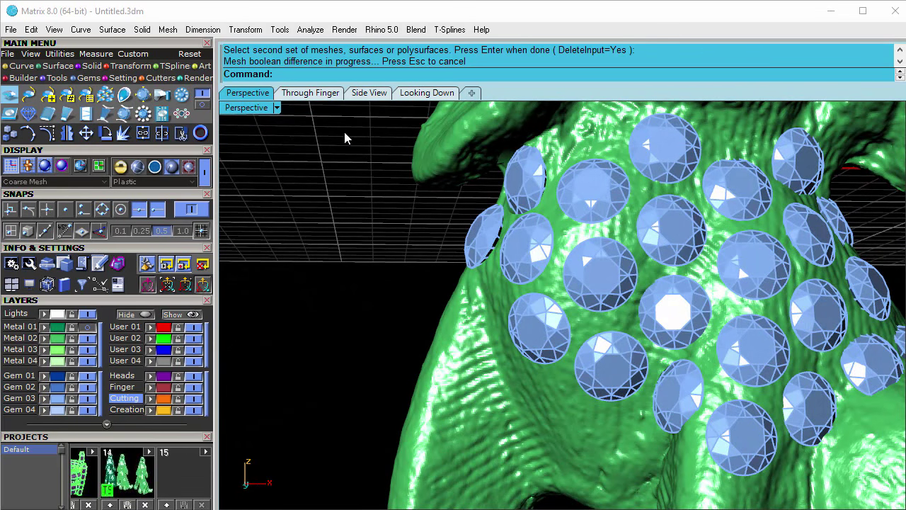
{"action": "right_click_drag", "start_coordinate": [412, 251], "coordinate": [419, 231]}
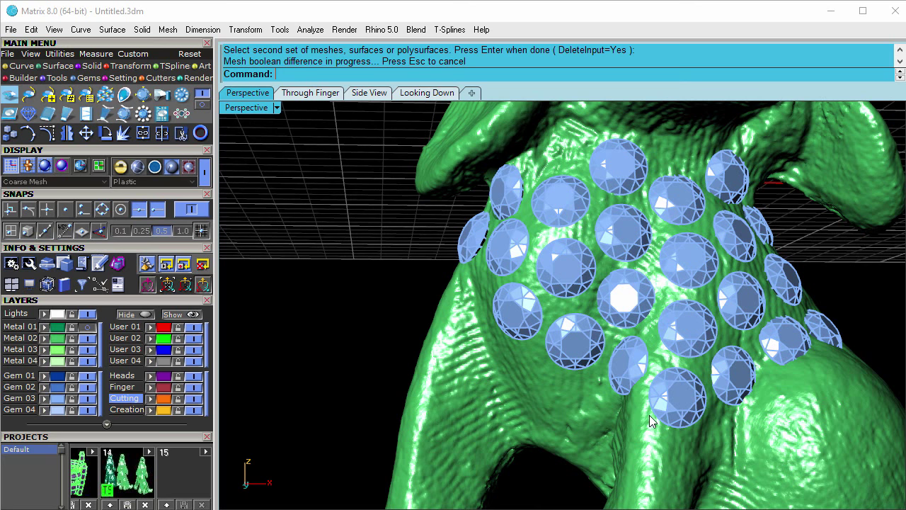
- Move the eleven gems over the cut seats to the Gem 02 layer and check how they sit in the dog
{"action": "left_click_drag", "start_coordinate": [354, 119], "coordinate": [668, 424]}
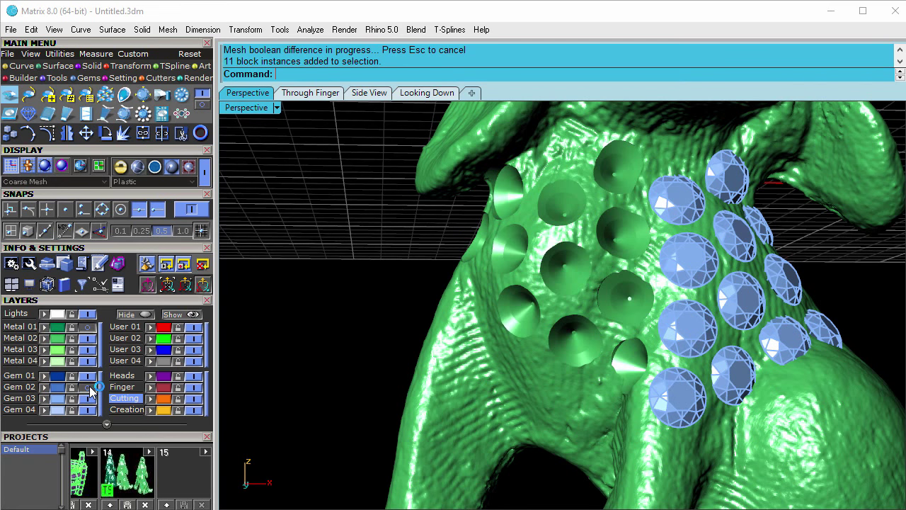
{"action": "right_click_drag", "start_coordinate": [430, 306], "coordinate": [581, 315]}
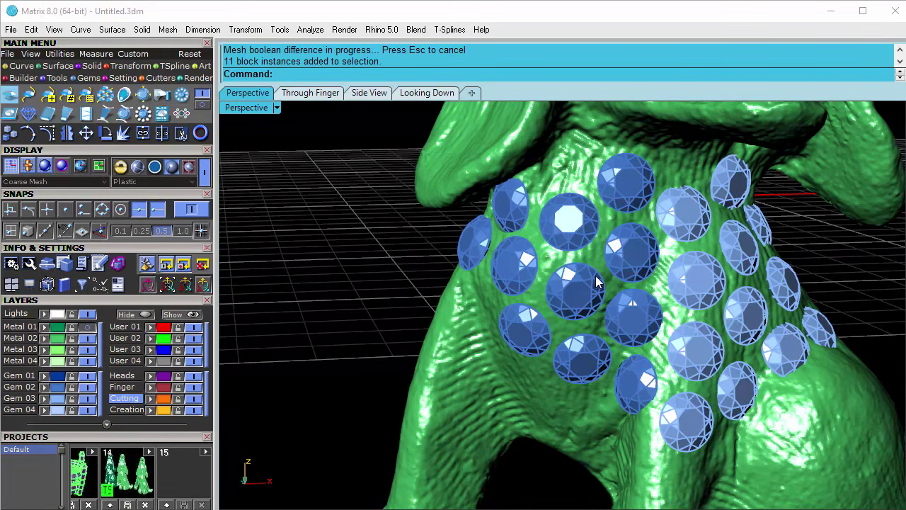
{"action": "right_click_drag", "start_coordinate": [597, 281], "coordinate": [552, 267]}
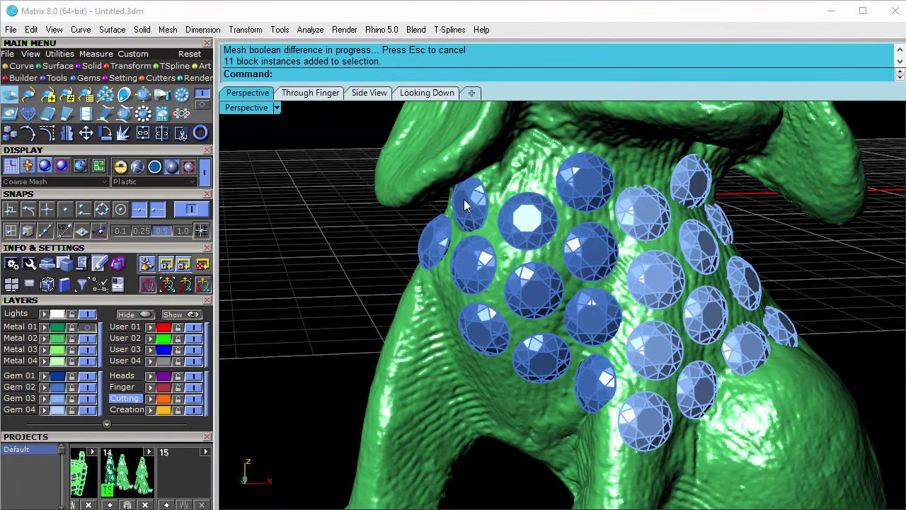
{"action": "scroll", "coordinate": [464, 205], "scroll_direction": "down", "scroll_amount": 2}
{"action": "right_click_drag", "start_coordinate": [500, 214], "coordinate": [472, 226], "text": "shift"}
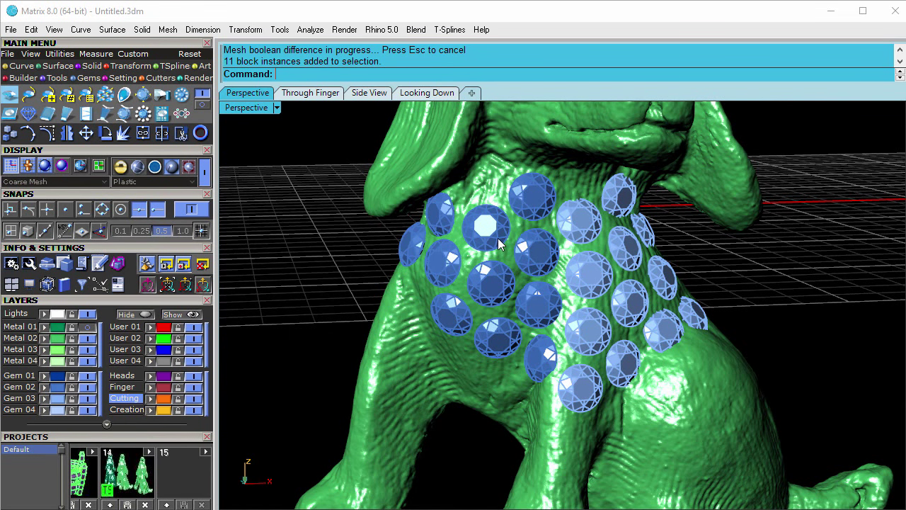
{"action": "right_click_drag", "start_coordinate": [545, 237], "coordinate": [265, 296], "text": "shift"}
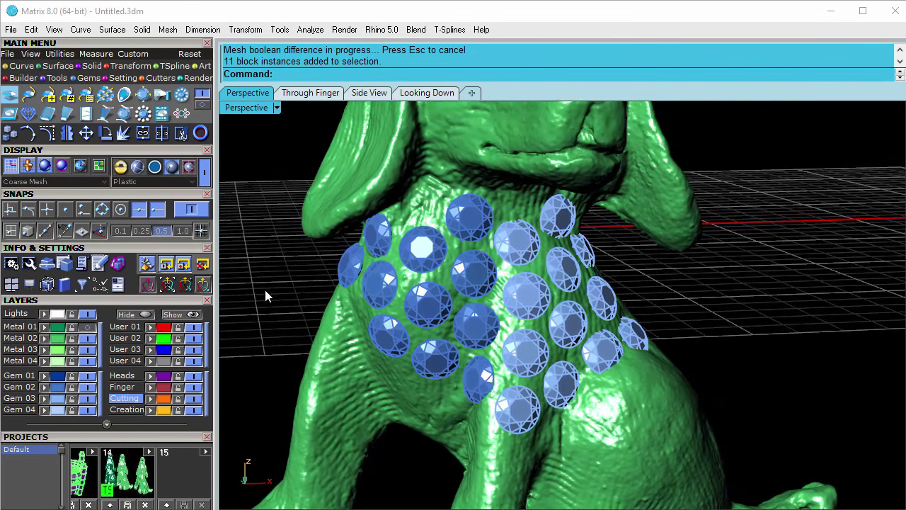
- Hide the Metal 02 dog, start Prongs on the centre column of four Gem 02 stones, and set the large diameter to 0.7
{"action": "left_click", "coordinate": [87, 339]}
{"action": "left_click_drag", "start_coordinate": [437, 157], "coordinate": [516, 422]}
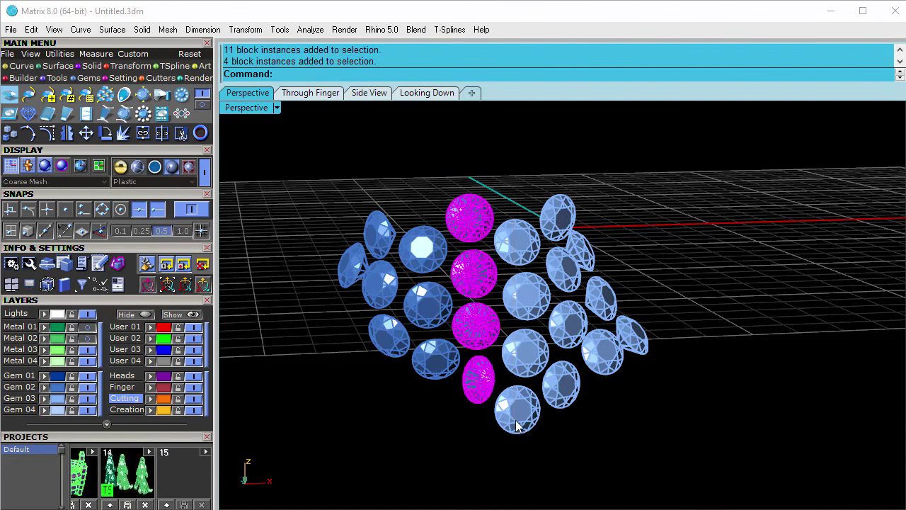
{"action": "key", "text": "F6"}
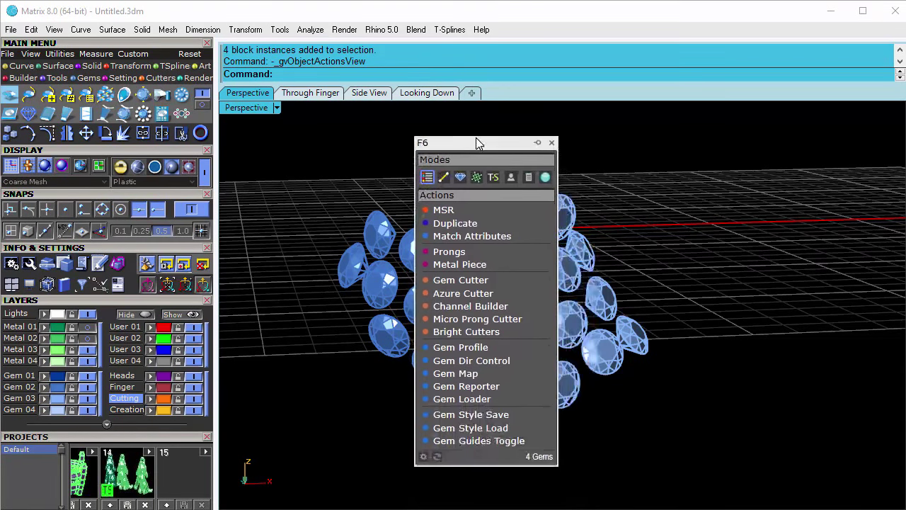
{"action": "left_click", "coordinate": [453, 252]}
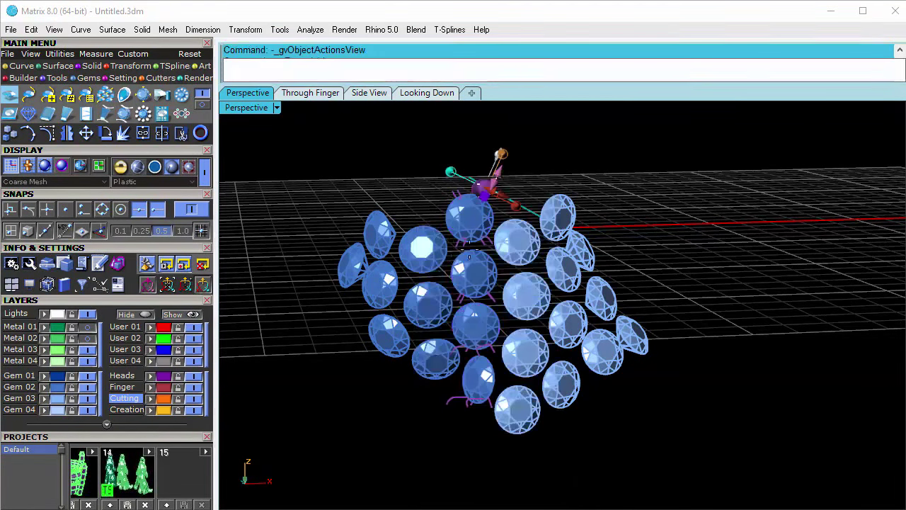
{"action": "right_click_drag", "start_coordinate": [575, 274], "coordinate": [584, 228]}
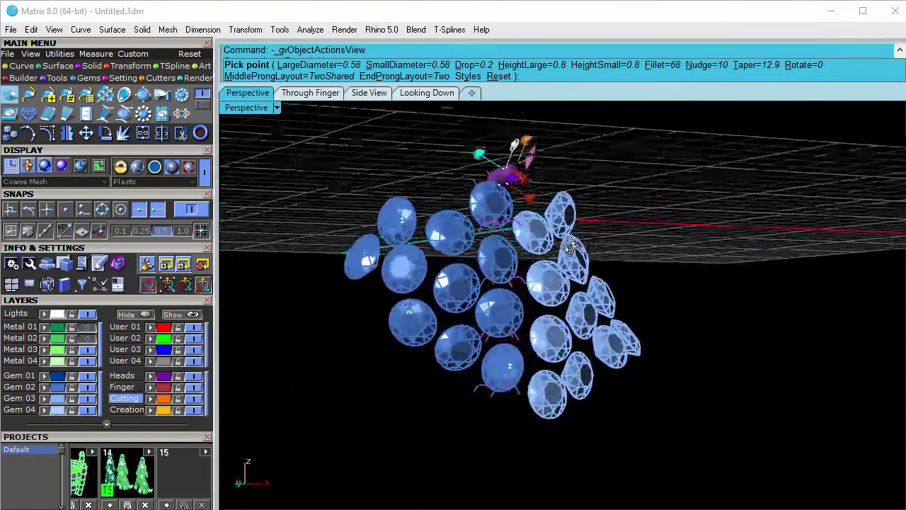
{"action": "scroll", "coordinate": [511, 206], "scroll_direction": "up", "scroll_amount": 4}
{"action": "right_click_drag", "start_coordinate": [511, 206], "coordinate": [494, 230]}
{"action": "scroll", "coordinate": [500, 170], "scroll_direction": "up", "scroll_amount": 5}
{"action": "left_click_drag", "start_coordinate": [495, 167], "coordinate": [511, 159]}
{"action": "right_click_drag", "start_coordinate": [515, 190], "coordinate": [627, 301]}
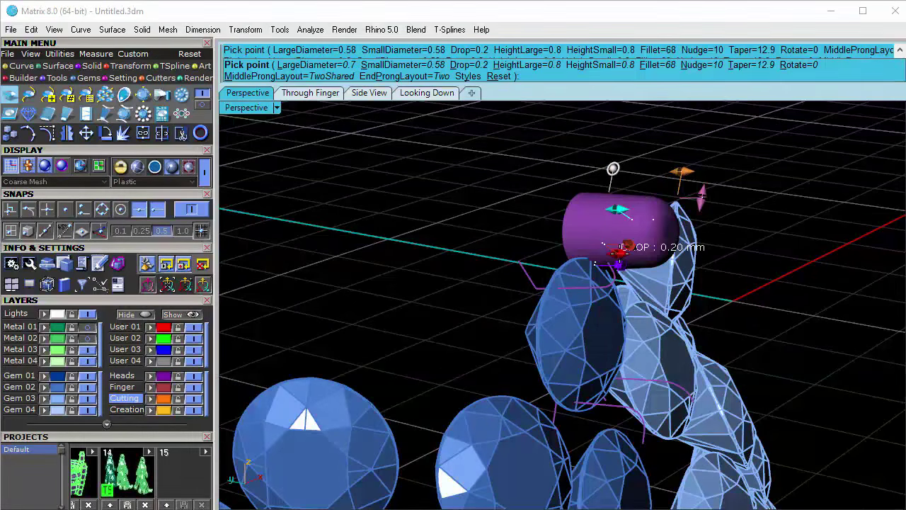
- Set the prong drop to about 0.47 and the large height to about 0.51, and create the prongs along the centre column
{"action": "left_click_drag", "start_coordinate": [619, 253], "coordinate": [597, 250]}
{"action": "right_click_drag", "start_coordinate": [614, 228], "coordinate": [657, 248]}
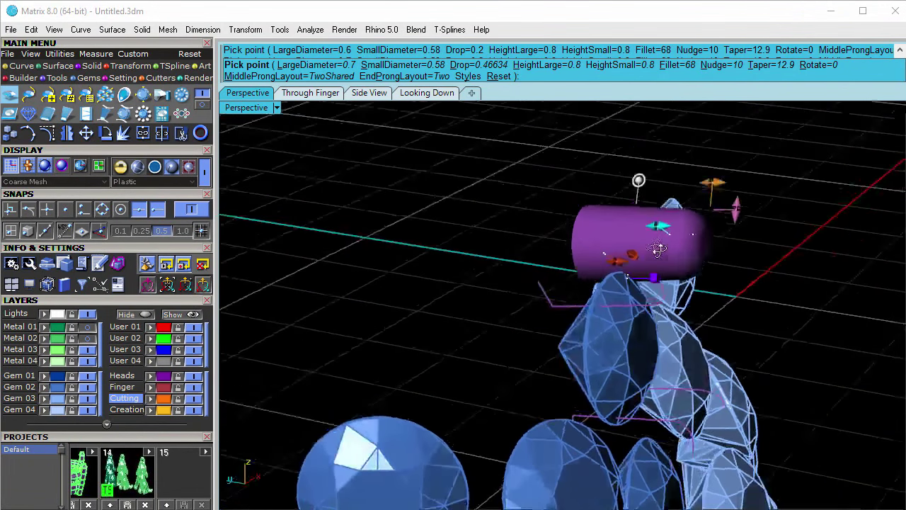
{"action": "left_click_drag", "start_coordinate": [712, 182], "coordinate": [684, 185]}
{"action": "right_click_drag", "start_coordinate": [680, 187], "coordinate": [555, 245]}
{"action": "right_click", "coordinate": [569, 245]}
{"action": "right_click_drag", "start_coordinate": [557, 298], "coordinate": [541, 317], "text": "shift"}
{"action": "scroll", "coordinate": [518, 242], "scroll_direction": "down", "scroll_amount": 2}
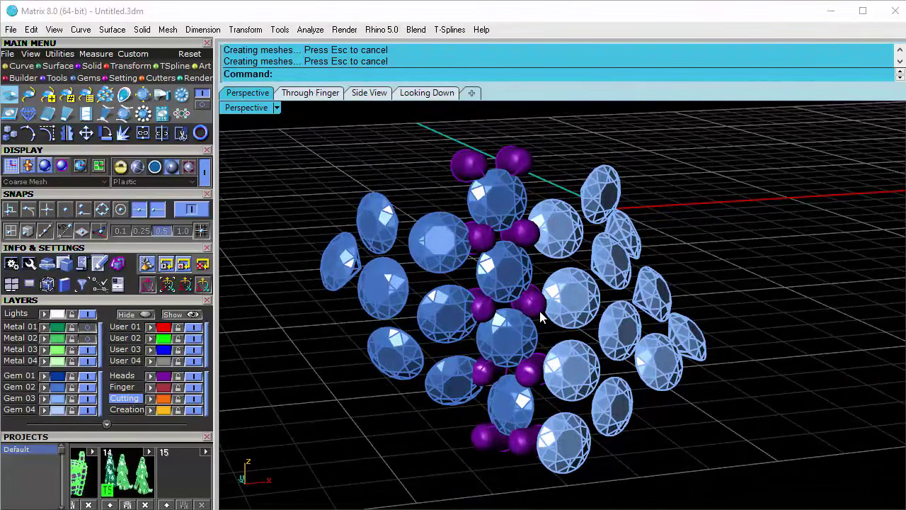
- Show the Metal 02 dog again and add prongs with the same settings to the upper diagonal pair of gems beside the centre column
{"action": "right_click_drag", "start_coordinate": [507, 359], "coordinate": [450, 232]}
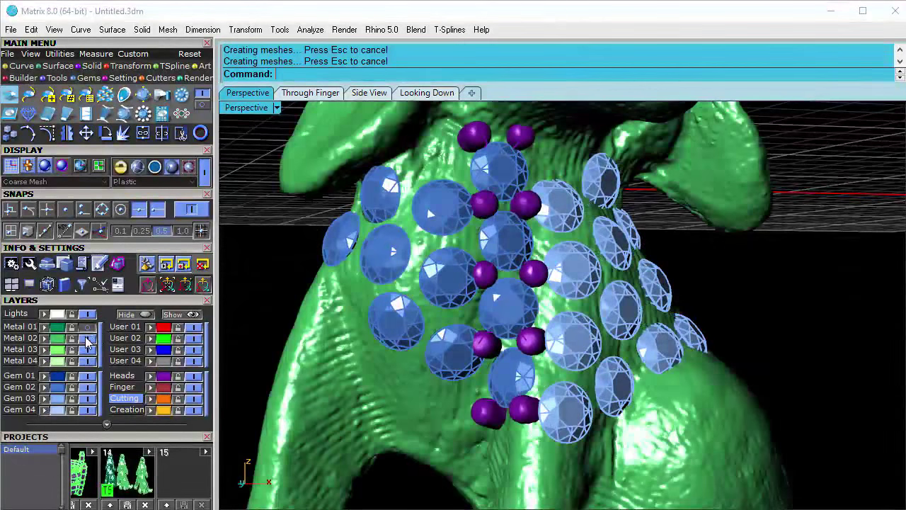
{"action": "mouse_move", "coordinate": [511, 298]}
{"action": "right_mouse_down"}
{"action": "mouse_move", "coordinate": [490, 287]}
{"action": "mouse_move", "coordinate": [530, 298]}
{"action": "mouse_move", "coordinate": [504, 294]}
{"action": "right_mouse_up"}
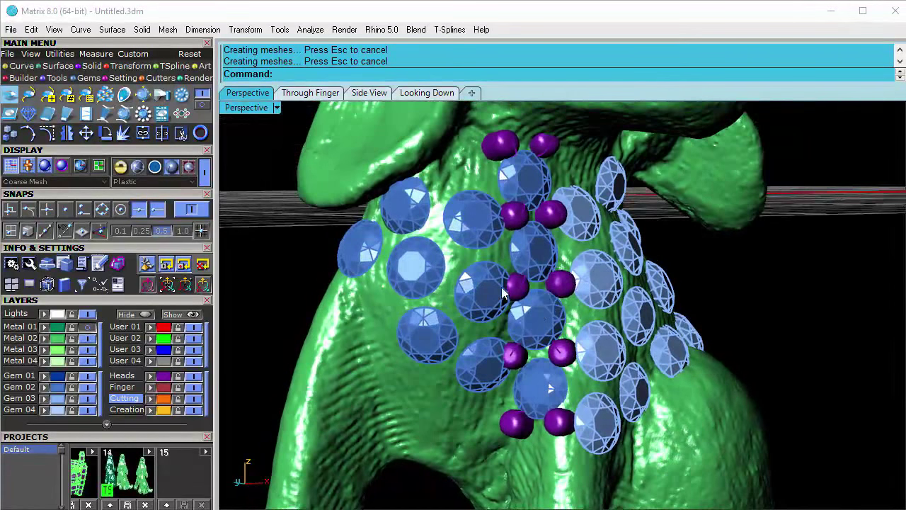
{"action": "left_click", "coordinate": [419, 260]}
{"action": "left_click", "coordinate": [475, 218], "text": "shift"}
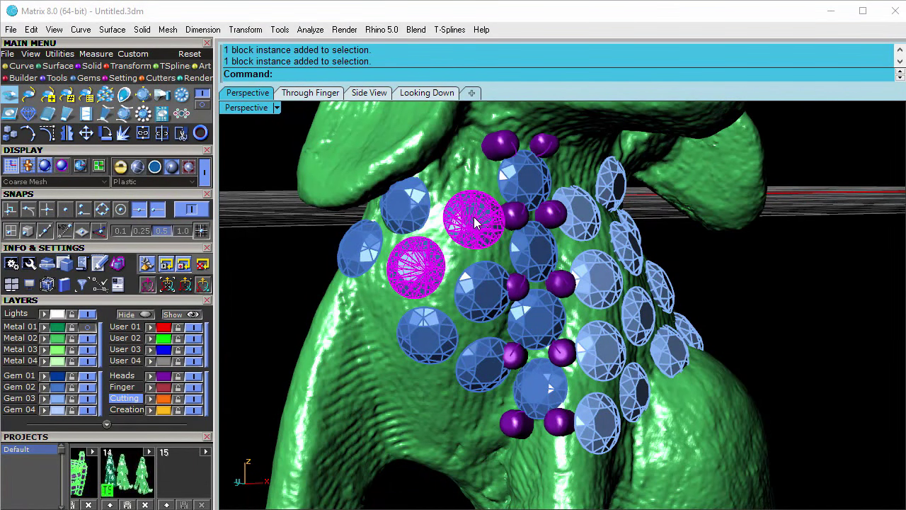
{"action": "right_click", "coordinate": [475, 218]}
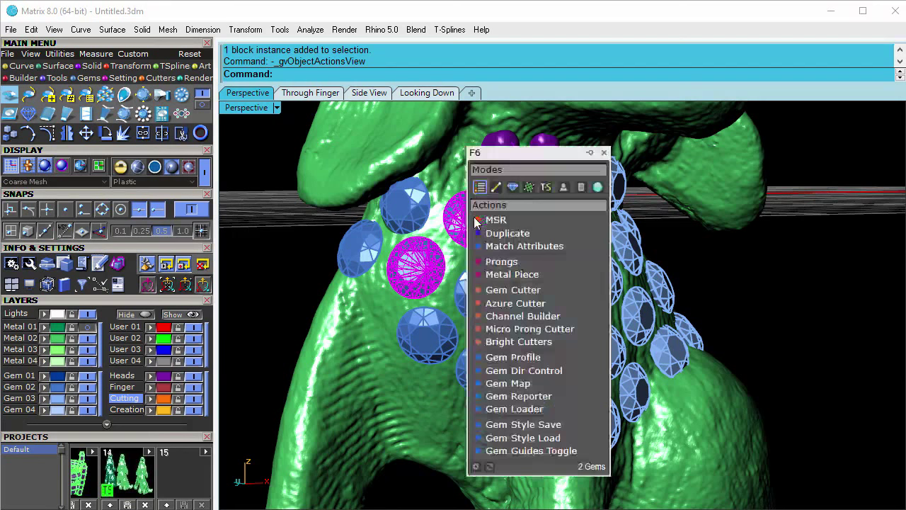
{"action": "left_click", "coordinate": [516, 261]}
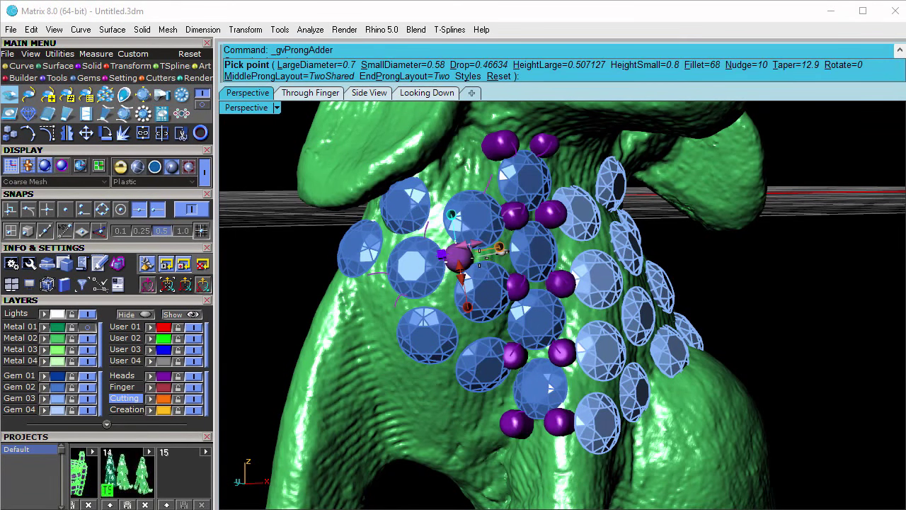
{"action": "right_click", "coordinate": [484, 258]}
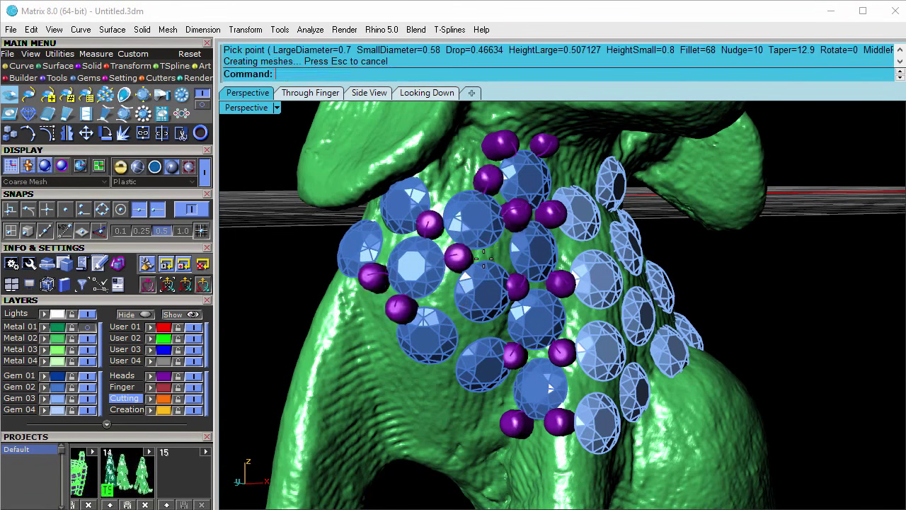
- Add matching prongs to the next diagonal pair of gems, just below the first pair
{"action": "left_click", "coordinate": [479, 298]}
{"action": "left_click", "coordinate": [434, 335], "text": "shift"}
{"action": "right_click", "coordinate": [459, 325]}
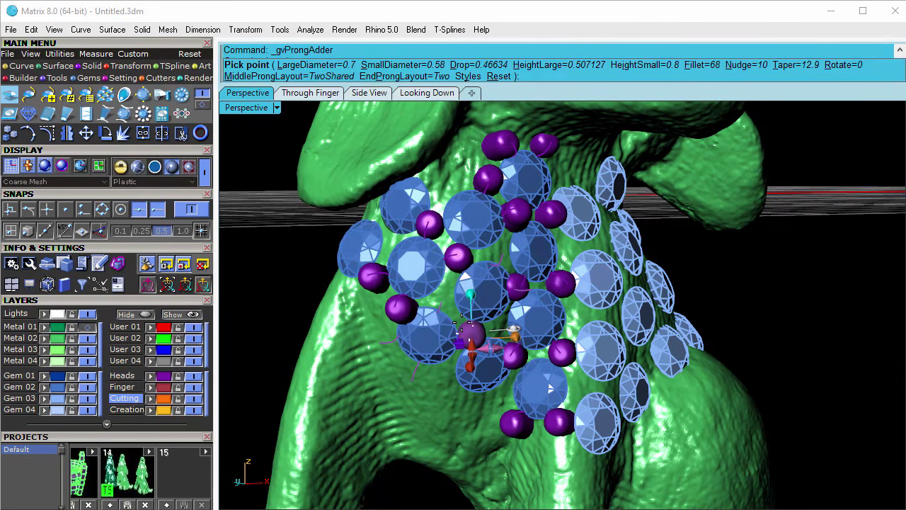
{"action": "right_click", "coordinate": [458, 325]}
{"action": "right_click_drag", "start_coordinate": [460, 325], "coordinate": [499, 282]}
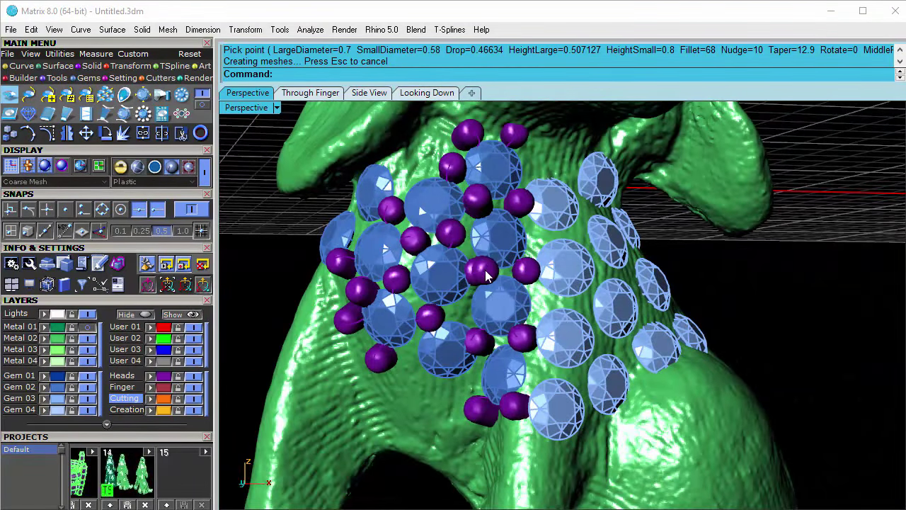
- Ungroup the newest set of six prongs and delete the one overlapping a centre-column prong
{"action": "scroll", "coordinate": [486, 277], "scroll_direction": "up", "scroll_amount": 3}
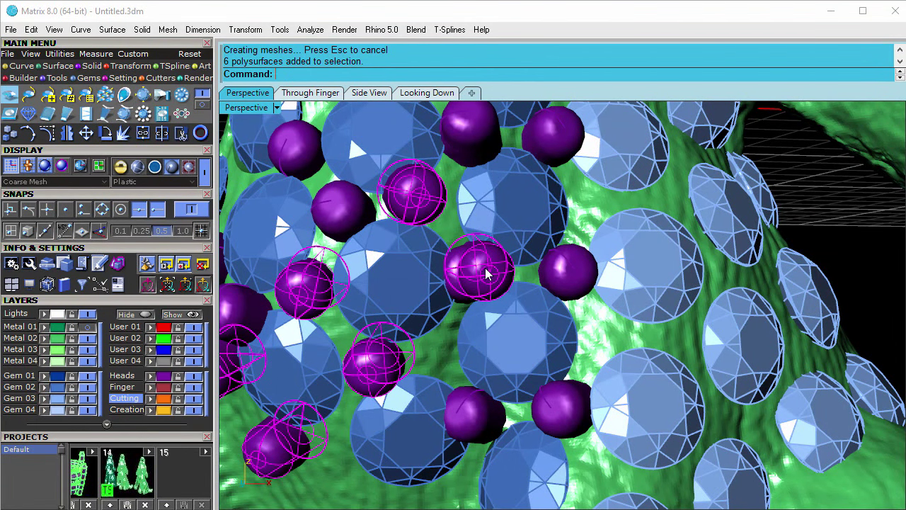
{"action": "key", "text": "Return"}
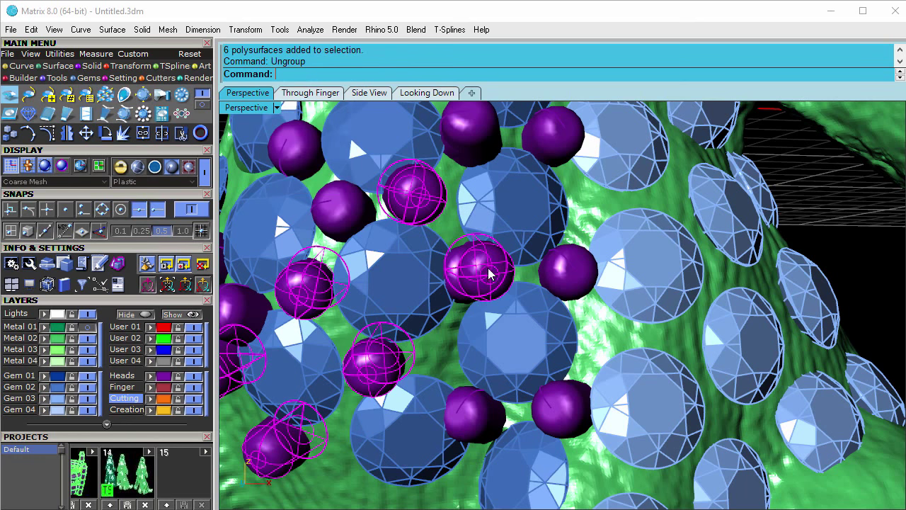
{"action": "key", "text": "Escape"}
{"action": "left_click", "coordinate": [459, 268]}
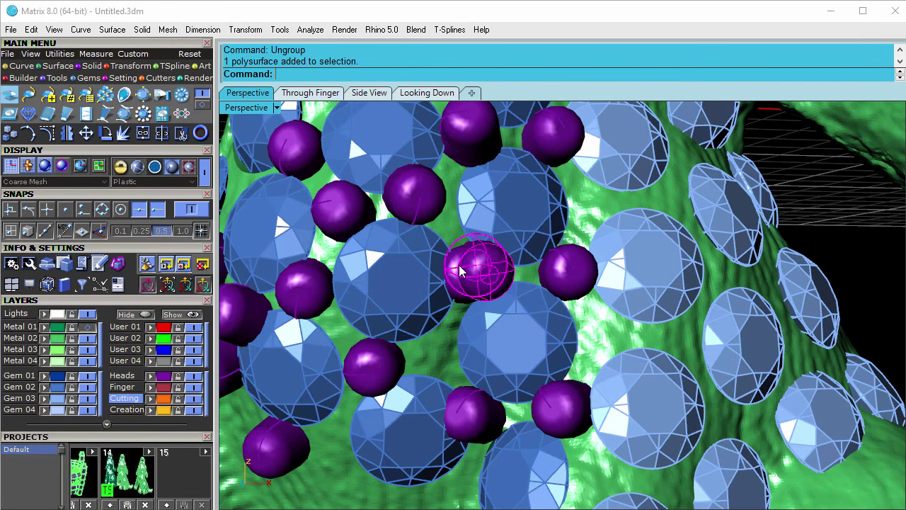
{"action": "key", "text": "Delete"}
{"action": "scroll", "coordinate": [472, 268], "scroll_direction": "down", "scroll_amount": 4}
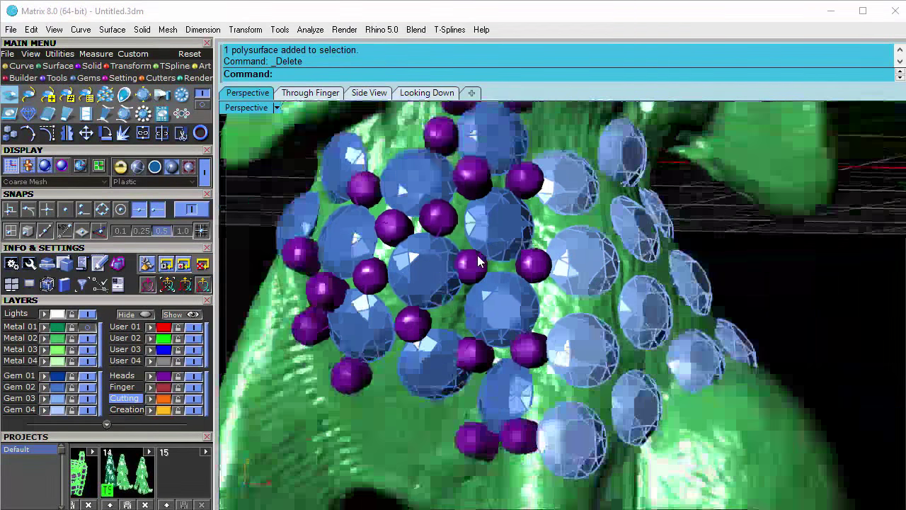
- Try to delete the crowded prong between the upper centre gems and the first diagonal pair, and undo the deletion
{"action": "right_click_drag", "start_coordinate": [473, 270], "coordinate": [498, 271], "text": "shift"}
{"action": "left_click", "coordinate": [465, 227]}
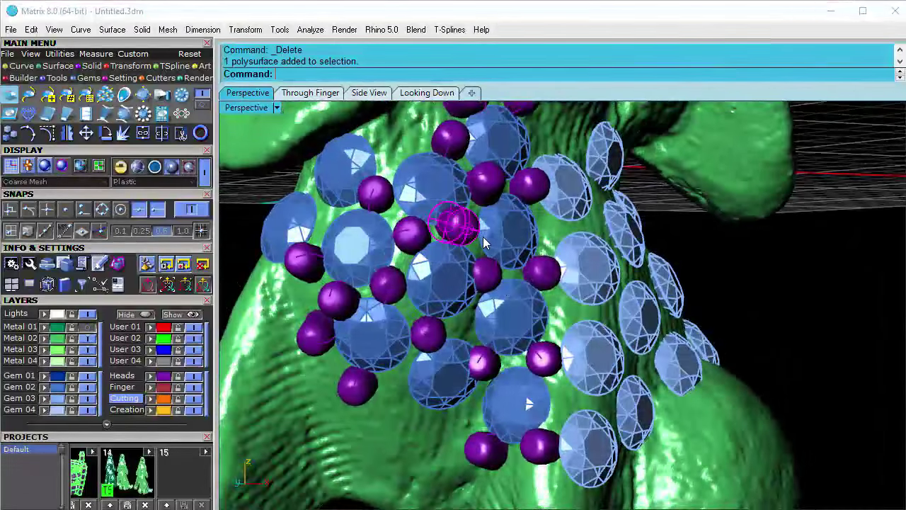
{"action": "key", "text": "Delete"}
{"action": "right_click_drag", "start_coordinate": [480, 219], "coordinate": [449, 233]}
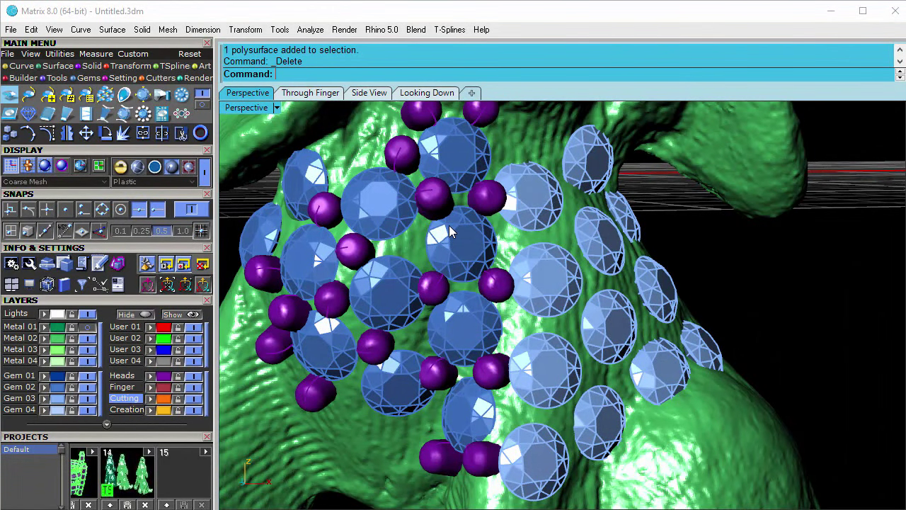
{"action": "key", "text": "ctrl+z"}
- Turn on the gumball, then shift and rotate the crowded upper prong into the gap between its neighbouring gems
{"action": "right_click_drag", "start_coordinate": [420, 244], "coordinate": [551, 218]}
{"action": "left_click", "coordinate": [203, 284]}
{"action": "mouse_move", "coordinate": [531, 147]}
{"action": "left_mouse_down"}
{"action": "mouse_move", "coordinate": [536, 158]}
{"action": "mouse_move", "coordinate": [540, 132]}
{"action": "mouse_move", "coordinate": [544, 143]}
{"action": "left_mouse_up"}
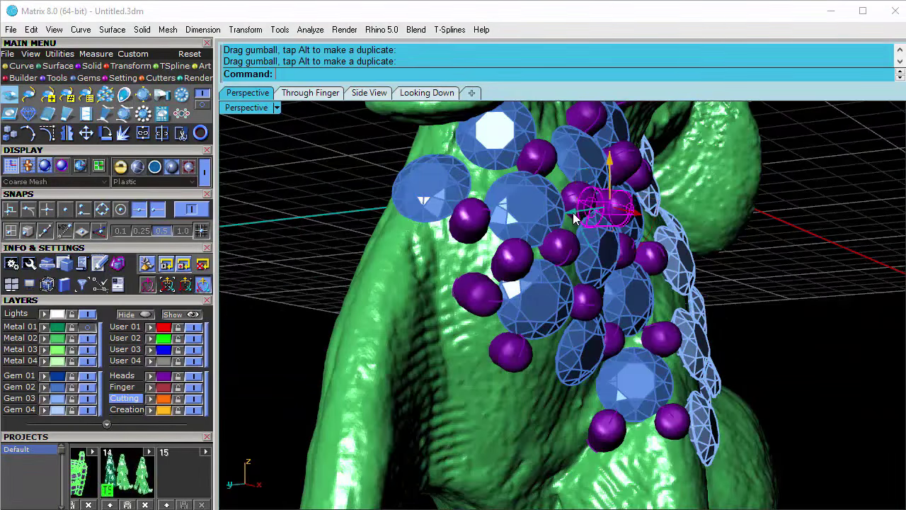
{"action": "left_click_drag", "start_coordinate": [579, 212], "coordinate": [575, 219]}
{"action": "right_click_drag", "start_coordinate": [574, 220], "coordinate": [660, 256]}
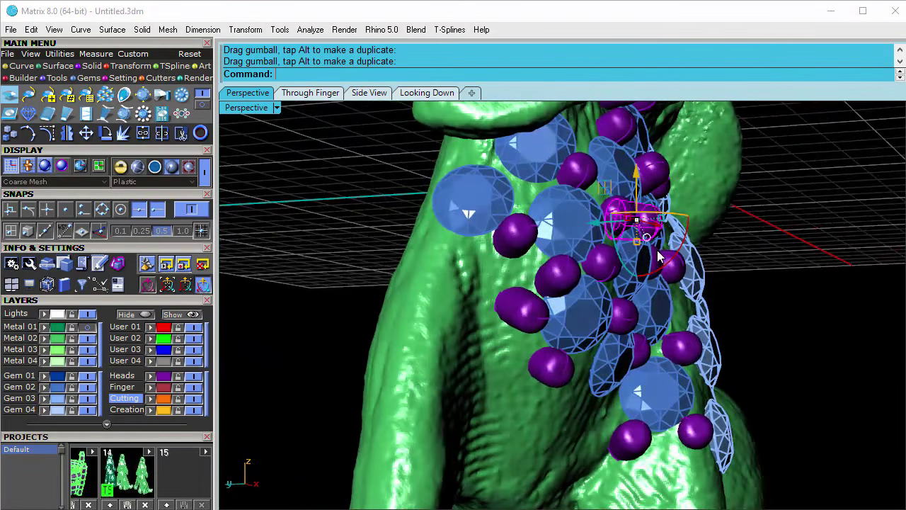
{"action": "left_click_drag", "start_coordinate": [679, 260], "coordinate": [684, 245]}
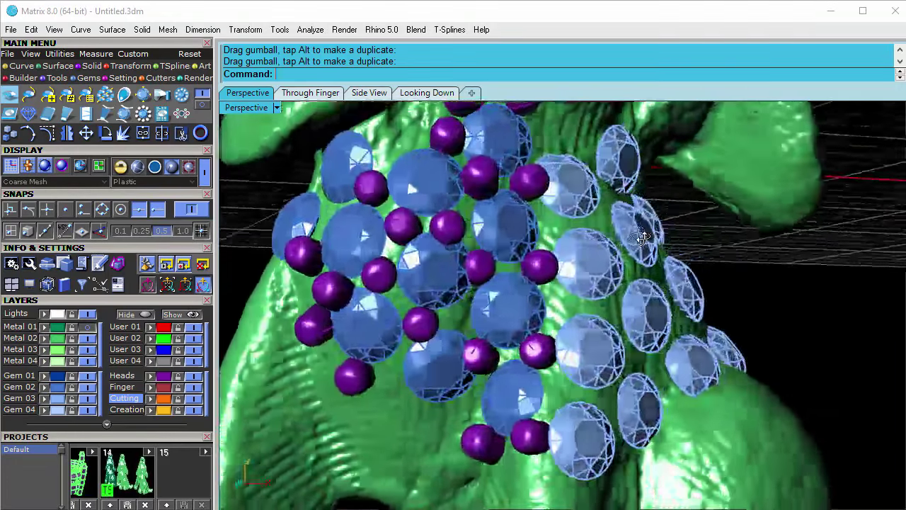
- Fine-tune the same prong with small sideways and upward moves so it sits between the surrounding gems
{"action": "right_click_drag", "start_coordinate": [641, 237], "coordinate": [593, 239]}
{"action": "left_click", "coordinate": [443, 234]}
{"action": "scroll", "coordinate": [467, 264], "scroll_direction": "up", "scroll_amount": 2}
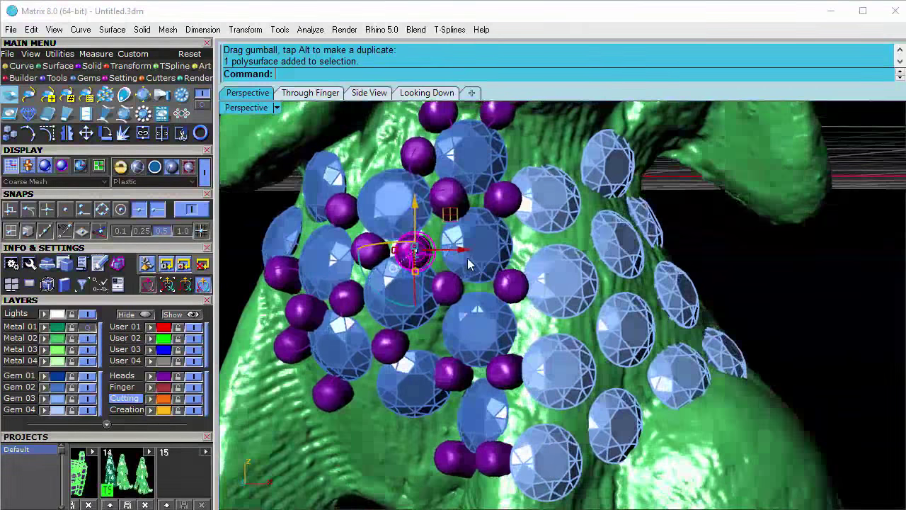
{"action": "left_click_drag", "start_coordinate": [458, 250], "coordinate": [468, 248]}
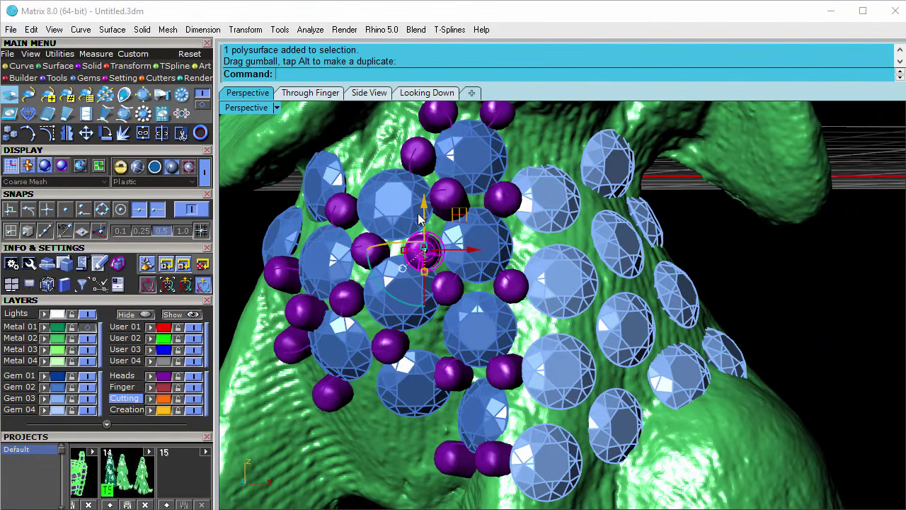
{"action": "left_click_drag", "start_coordinate": [420, 215], "coordinate": [453, 214]}
{"action": "key", "text": "Escape"}
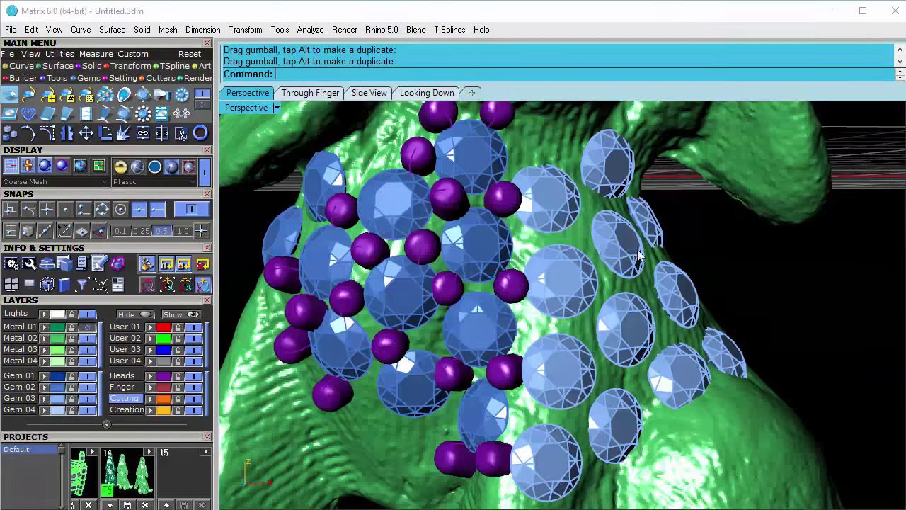
- Compare the Metal 01 and Metal 02 dogs by toggling their visibility, leaving only the Metal 02 dog shown
{"action": "scroll", "coordinate": [568, 291], "scroll_direction": "down", "scroll_amount": 5}
{"action": "mouse_move", "coordinate": [568, 292]}
{"action": "right_mouse_down"}
{"action": "mouse_move", "coordinate": [488, 289]}
{"action": "mouse_move", "coordinate": [487, 276]}
{"action": "mouse_move", "coordinate": [506, 270]}
{"action": "mouse_move", "coordinate": [481, 285]}
{"action": "mouse_move", "coordinate": [470, 310]}
{"action": "mouse_move", "coordinate": [538, 318]}
{"action": "mouse_move", "coordinate": [592, 297]}
{"action": "mouse_move", "coordinate": [555, 291]}
{"action": "right_mouse_up"}
{"action": "scroll", "coordinate": [506, 271], "scroll_direction": "down", "scroll_amount": 4}
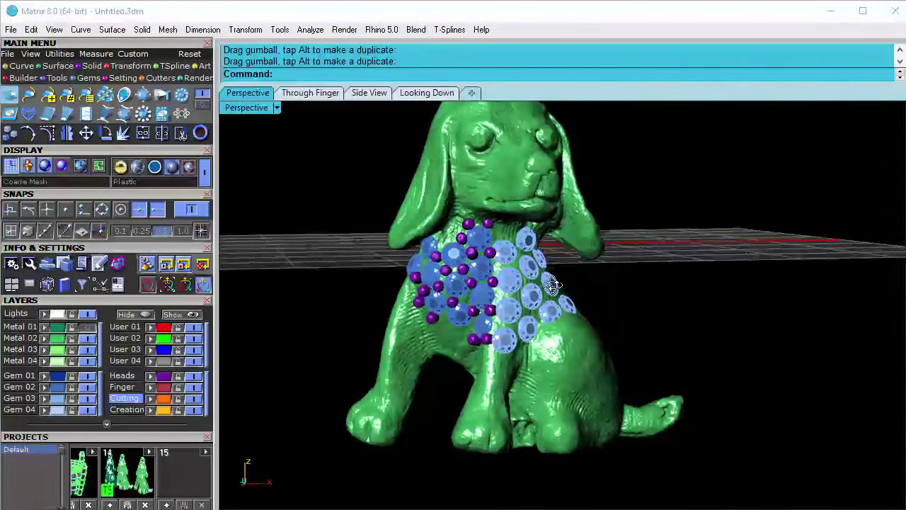
{"action": "right_click_drag", "start_coordinate": [495, 304], "coordinate": [478, 317]}
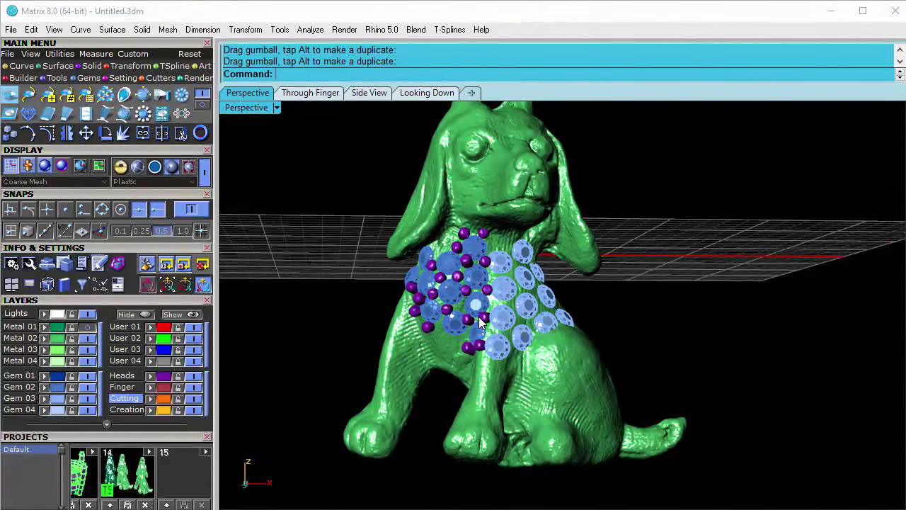
{"action": "left_click", "coordinate": [85, 328]}
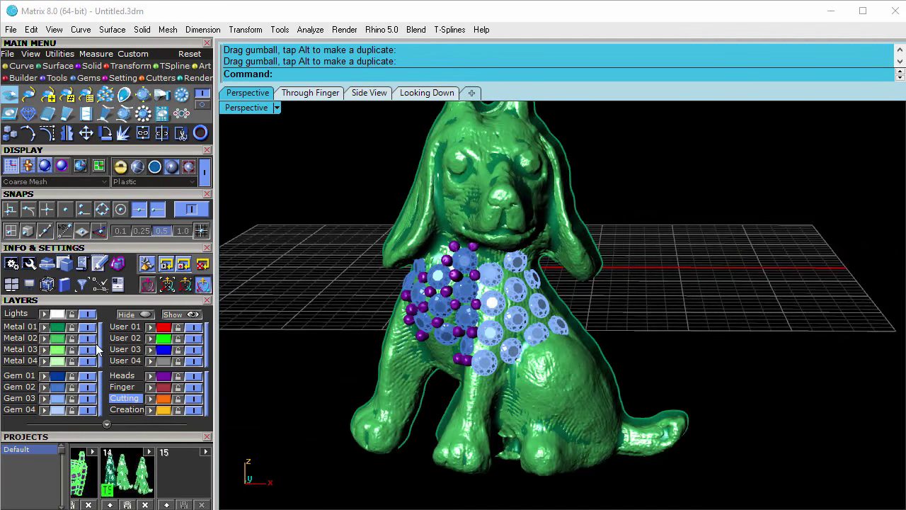
{"action": "left_click", "coordinate": [87, 338]}
{"action": "right_click_drag", "start_coordinate": [441, 370], "coordinate": [506, 373]}
{"action": "left_click", "coordinate": [87, 340]}
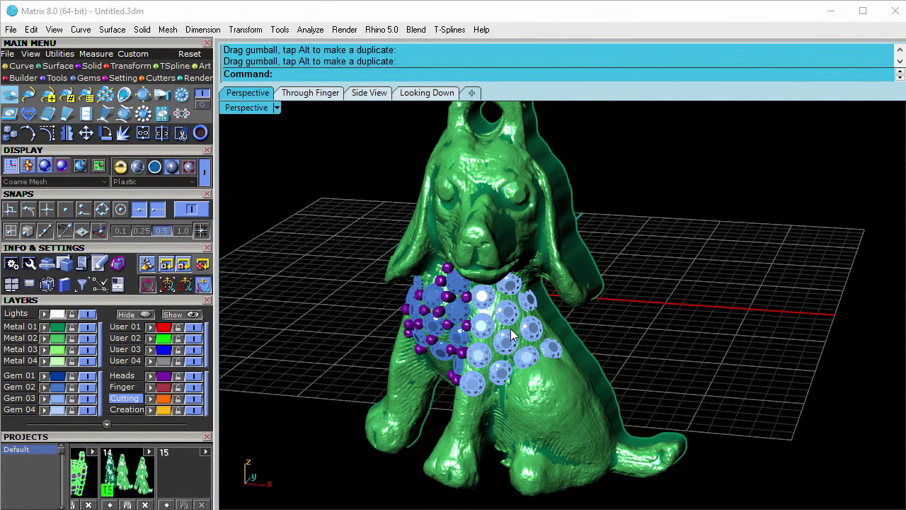
{"action": "left_click", "coordinate": [92, 327]}
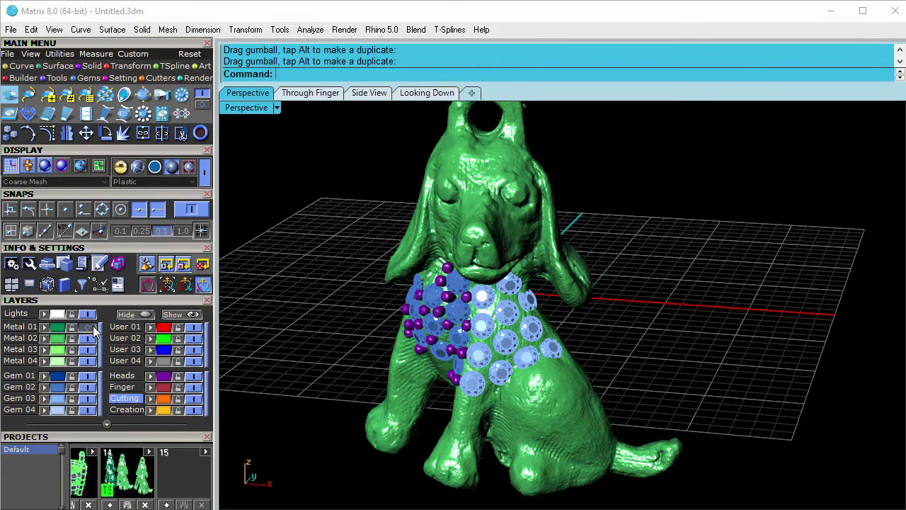
- Open the V-Ray render settings and centre the whole dog pendant in the perspective view
{"action": "right_click_drag", "start_coordinate": [401, 302], "coordinate": [396, 276]}
{"action": "left_click", "coordinate": [189, 78]}
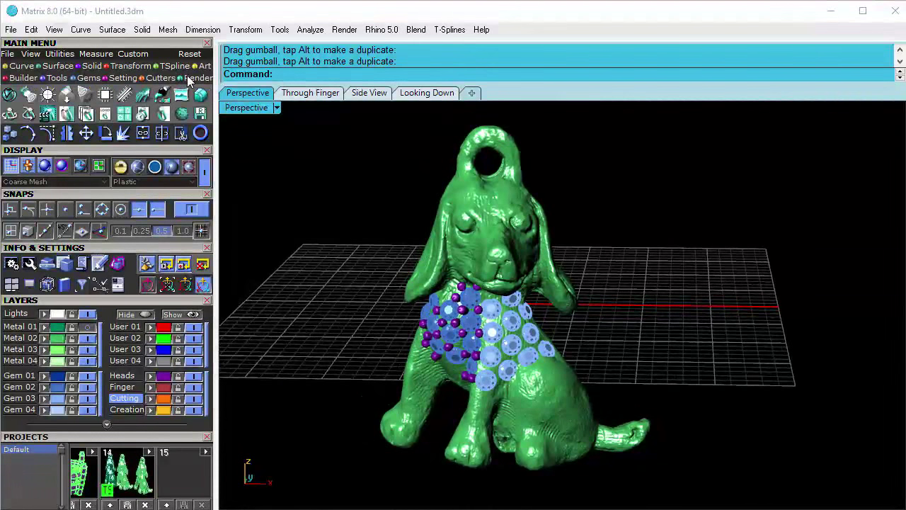
{"action": "left_click", "coordinate": [10, 96]}
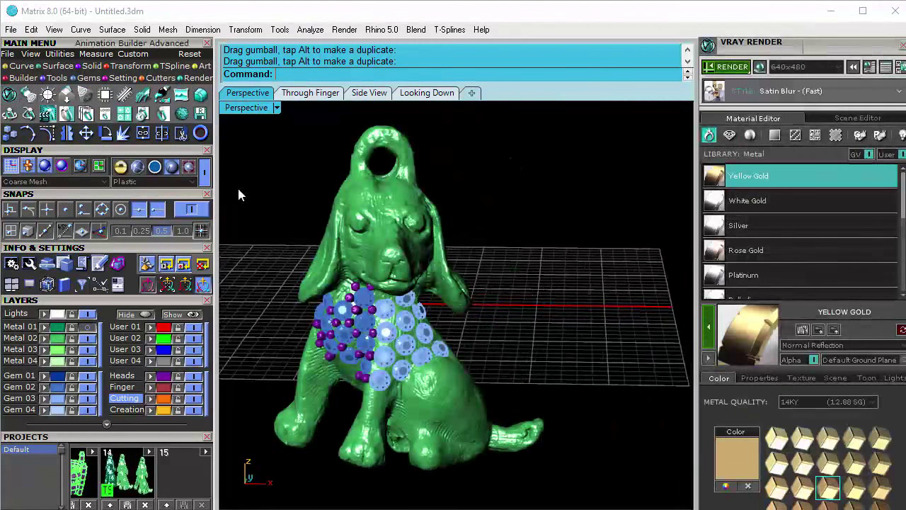
{"action": "right_click_drag", "start_coordinate": [473, 246], "coordinate": [536, 259], "text": "shift"}
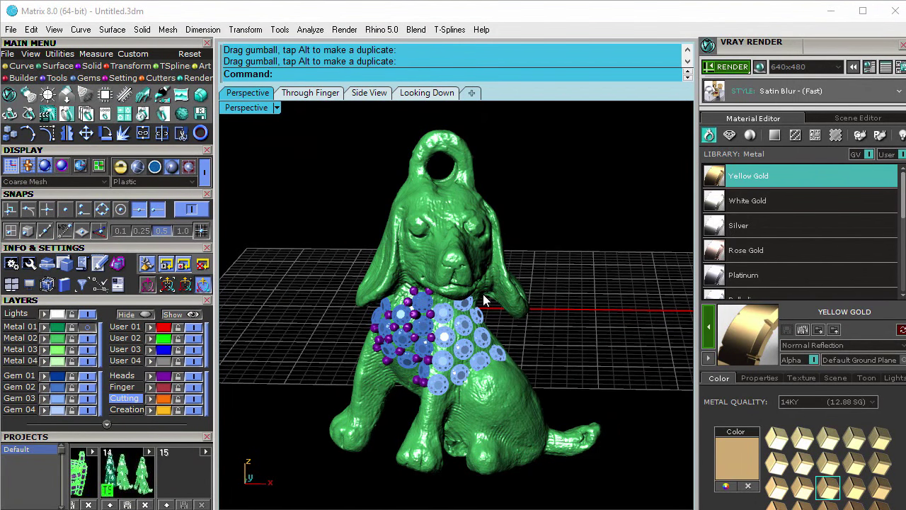
- Apply the White Gold metal material to the dog mesh on the Metal 02 layer, and clear the selection
{"action": "right_click_drag", "start_coordinate": [568, 290], "coordinate": [556, 291], "text": "shift"}
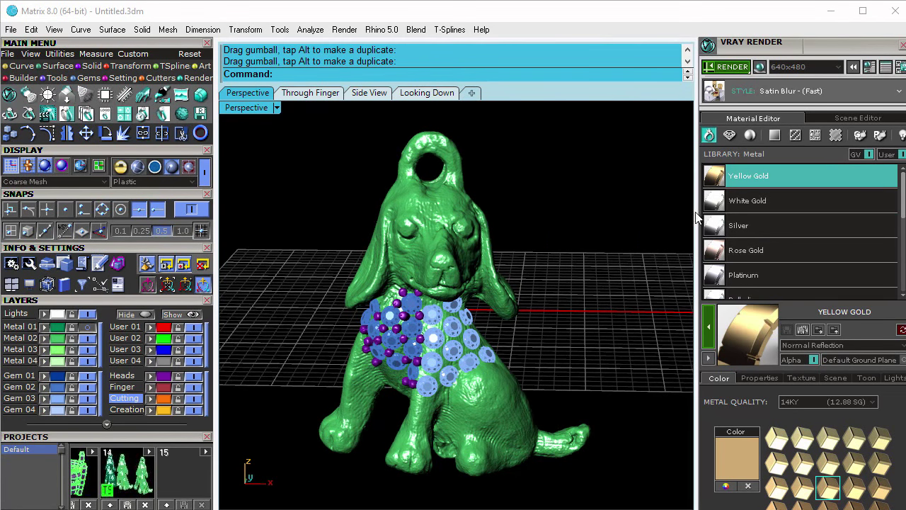
{"action": "left_click", "coordinate": [58, 338]}
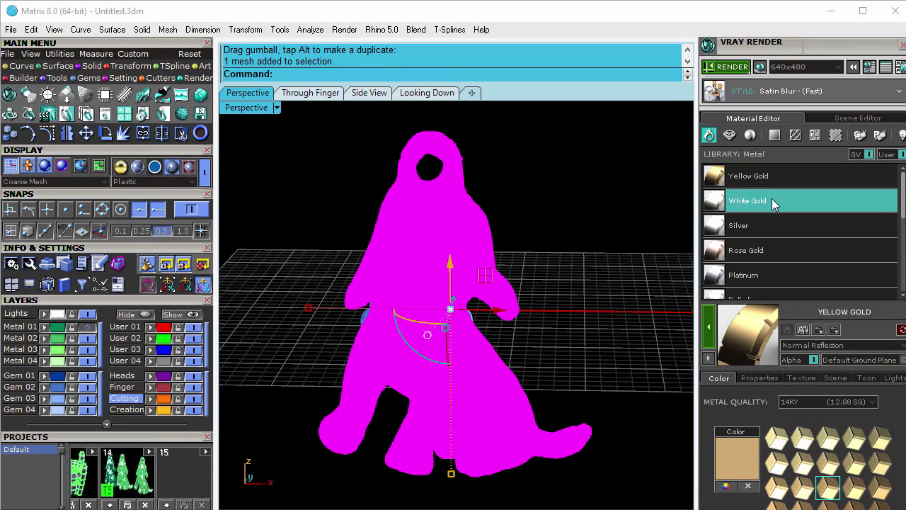
{"action": "left_click", "coordinate": [733, 205]}
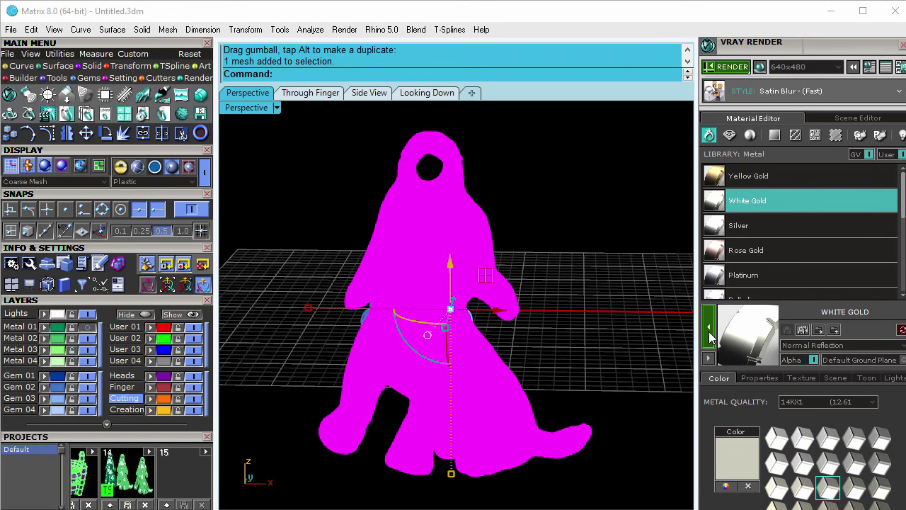
{"action": "left_click", "coordinate": [553, 265]}
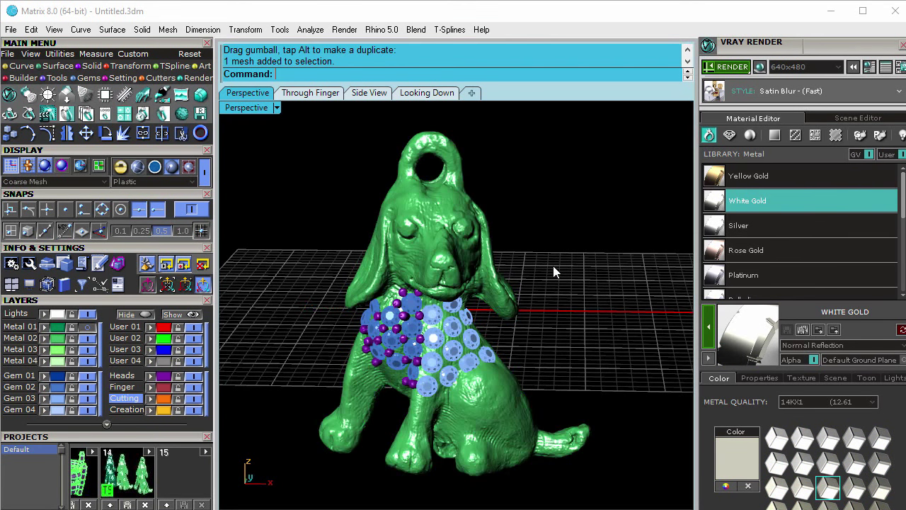
- Add a render backdrop and raise the whole pendant with its gems and prongs clear of the backdrop floor, framed in the perspective view
{"action": "left_click", "coordinate": [147, 96]}
{"action": "left_click", "coordinate": [254, 216]}
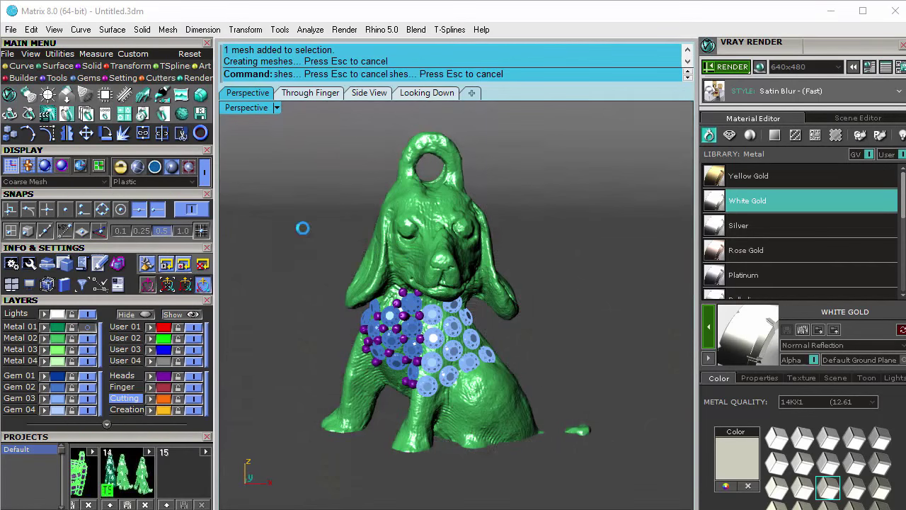
{"action": "double_click", "coordinate": [247, 108]}
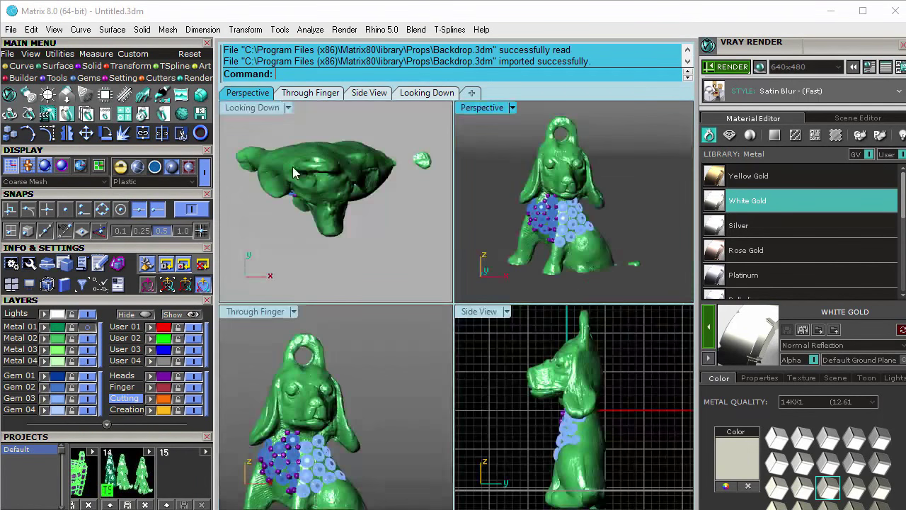
{"action": "left_click", "coordinate": [560, 385]}
{"action": "right_click_drag", "start_coordinate": [561, 379], "coordinate": [561, 381]}
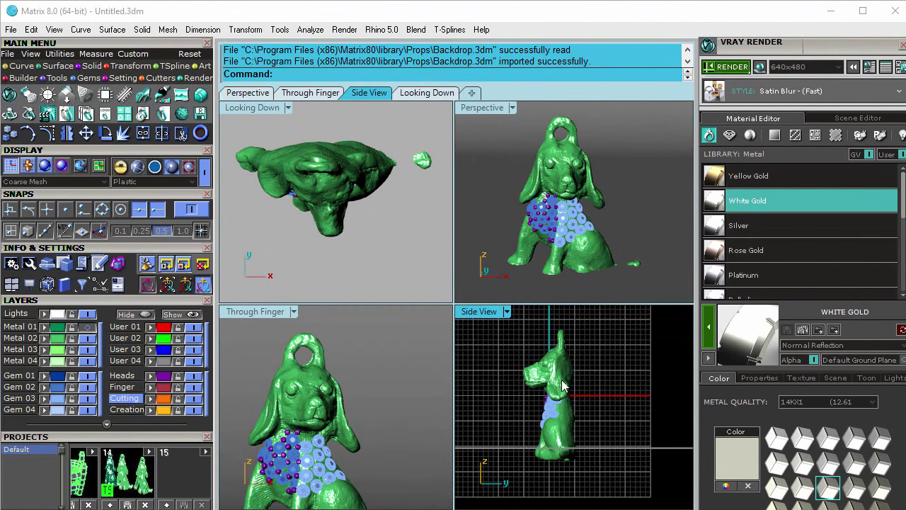
{"action": "left_click_drag", "start_coordinate": [507, 330], "coordinate": [612, 483]}
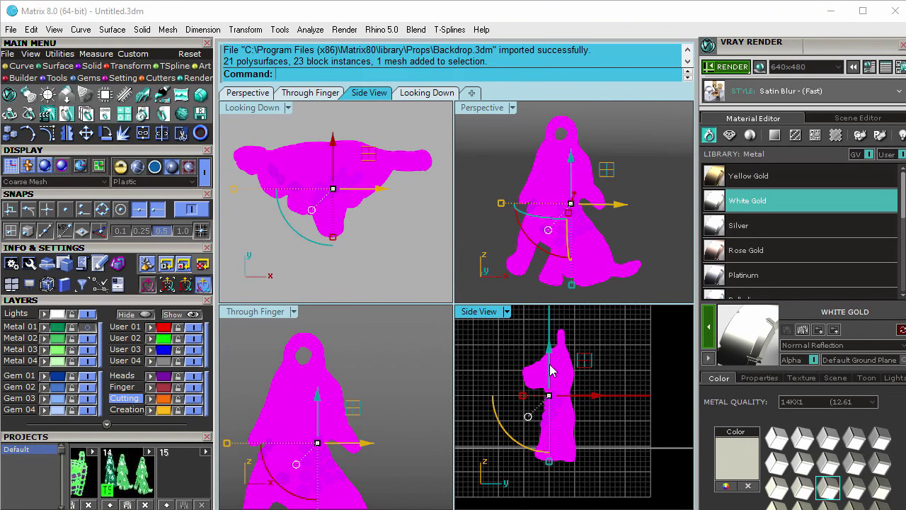
{"action": "left_click_drag", "start_coordinate": [552, 370], "coordinate": [553, 353]}
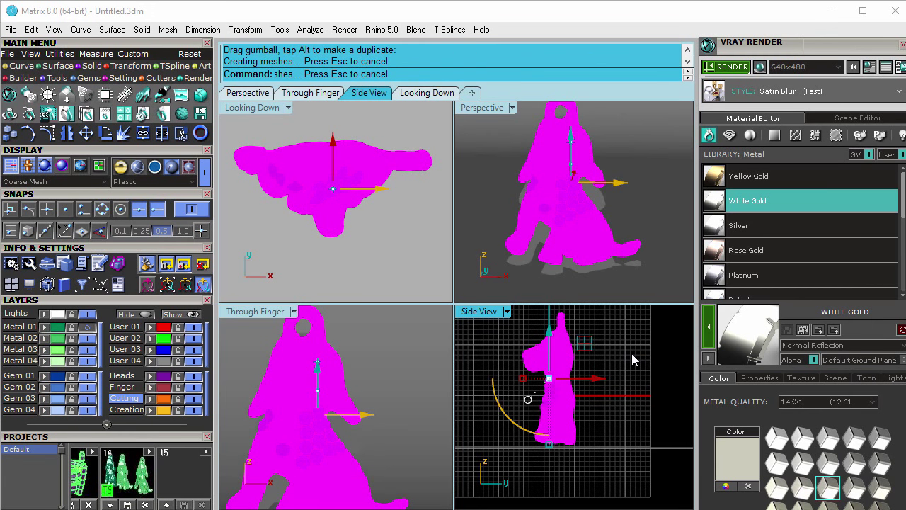
{"action": "left_click", "coordinate": [567, 253]}
{"action": "double_click", "coordinate": [491, 109]}
{"action": "scroll", "coordinate": [488, 206], "scroll_direction": "up", "scroll_amount": 5}
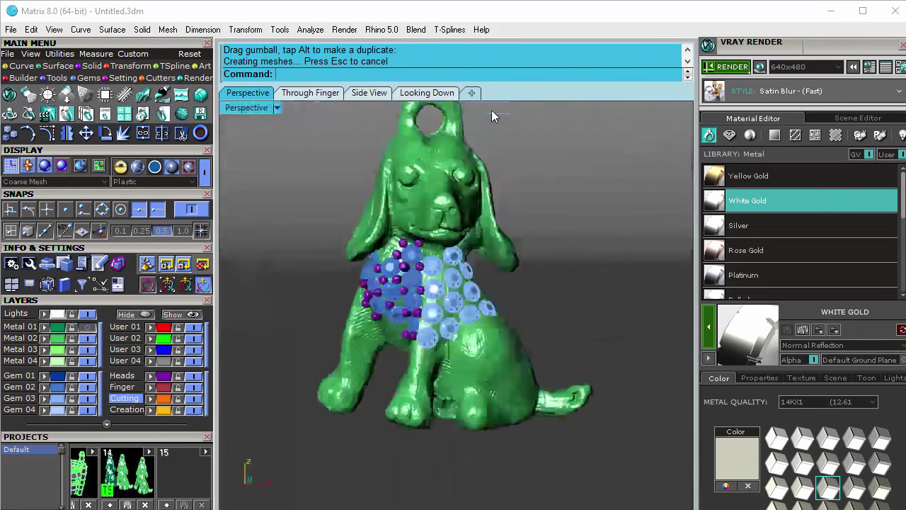
{"action": "right_click_drag", "start_coordinate": [482, 205], "coordinate": [492, 281]}
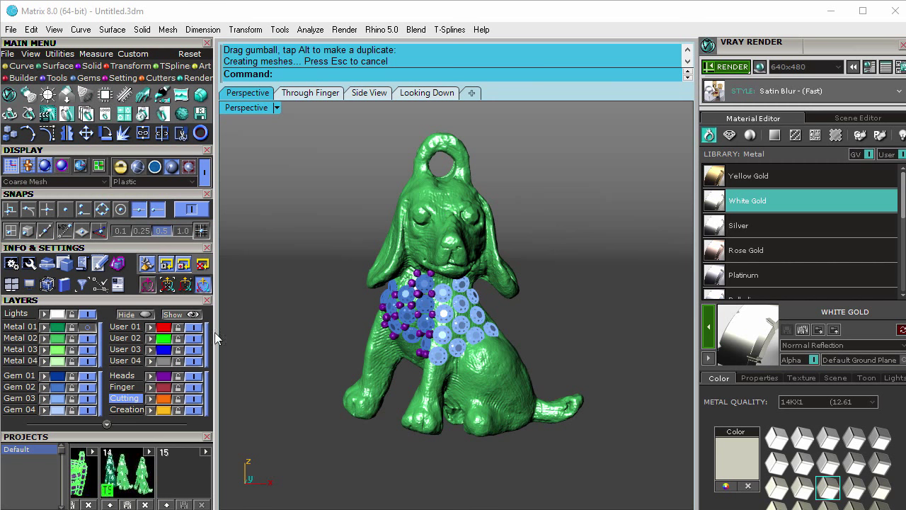
- Apply White Gold to all prongs on the Heads layer and hide the backdrop on the User 04 layer
{"action": "left_click", "coordinate": [167, 378]}
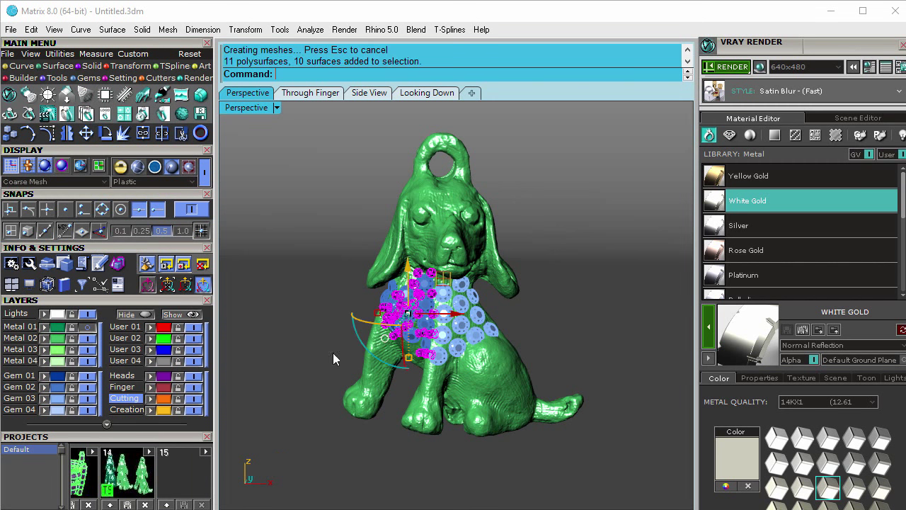
{"action": "left_click", "coordinate": [711, 341]}
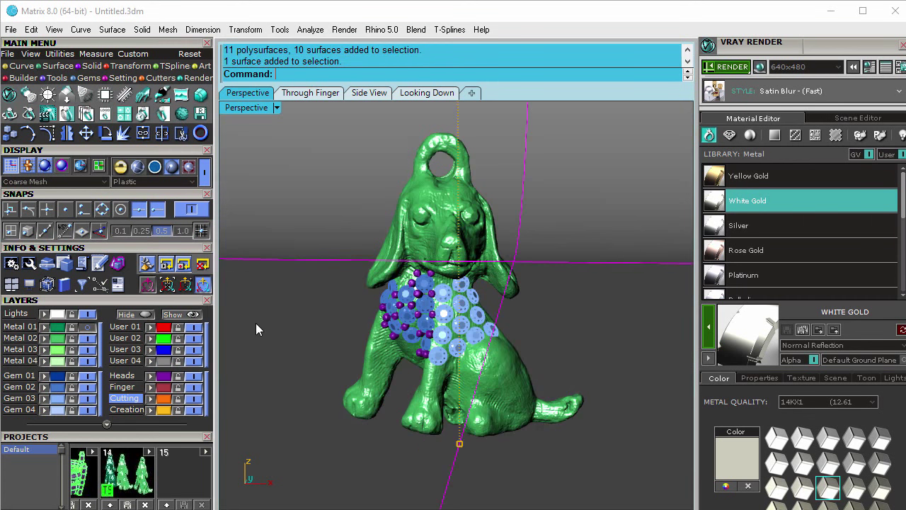
{"action": "left_click", "coordinate": [193, 360]}
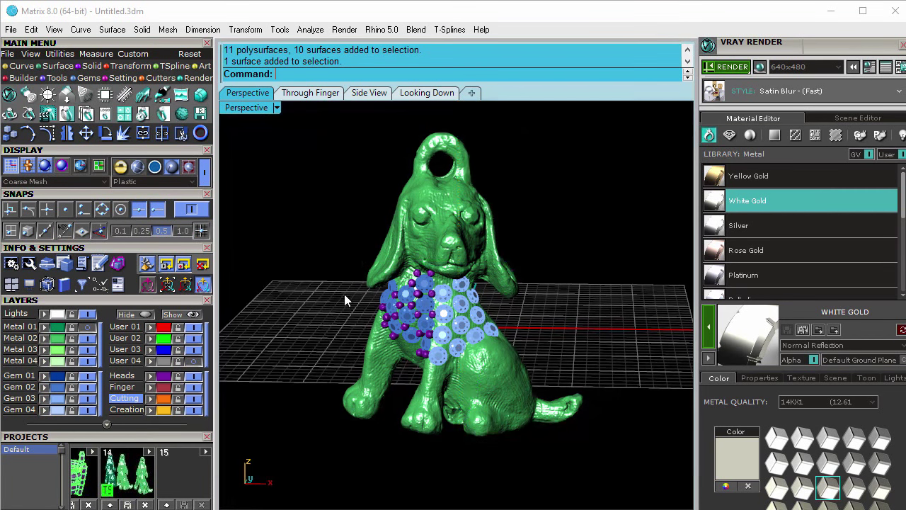
- Assign the Diamond material to all gems on the Gem 02 and Gem 03 layers
{"action": "left_click", "coordinate": [57, 390]}
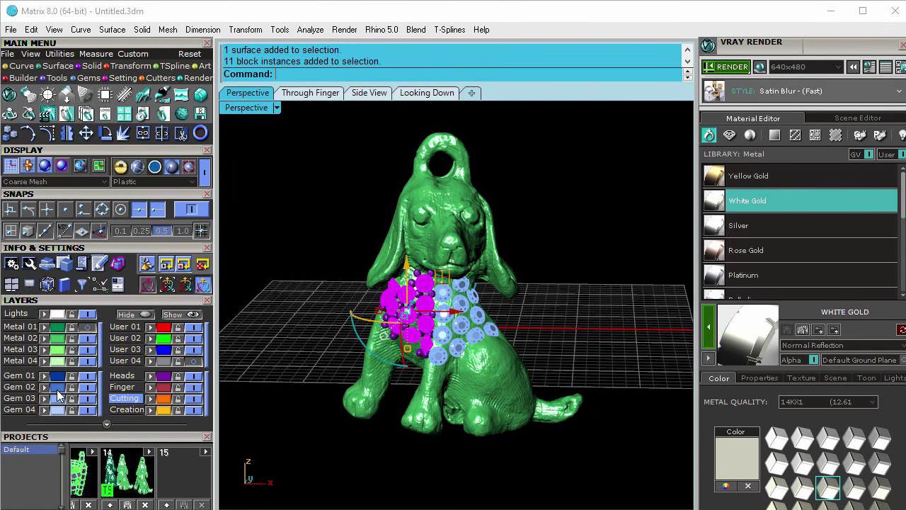
{"action": "left_click", "coordinate": [58, 401]}
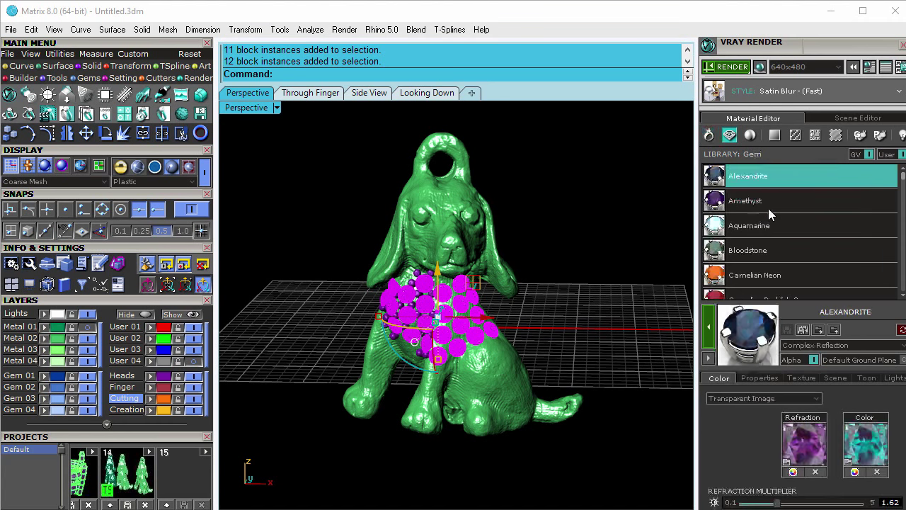
{"action": "left_click_drag", "start_coordinate": [904, 175], "coordinate": [904, 202]}
{"action": "scroll", "coordinate": [903, 194], "scroll_direction": "up", "scroll_amount": 1}
{"action": "left_click", "coordinate": [736, 205]}
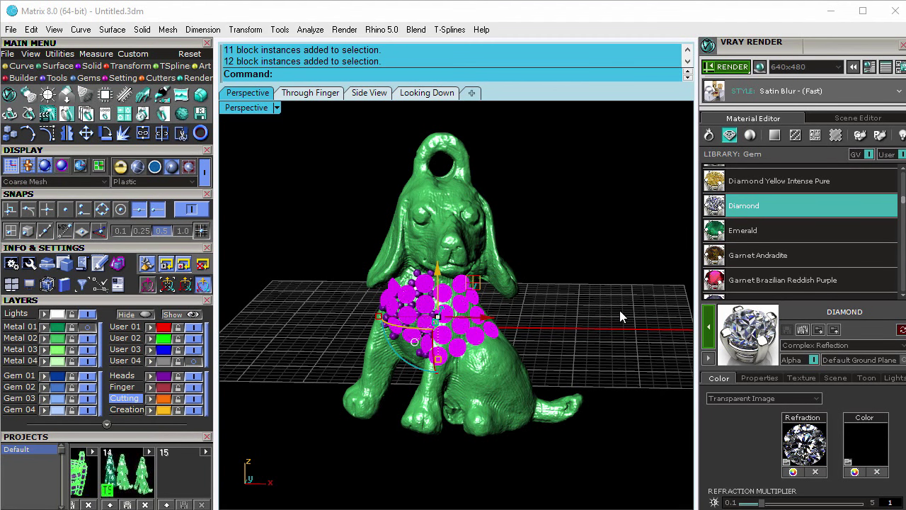
{"action": "left_click", "coordinate": [547, 241]}
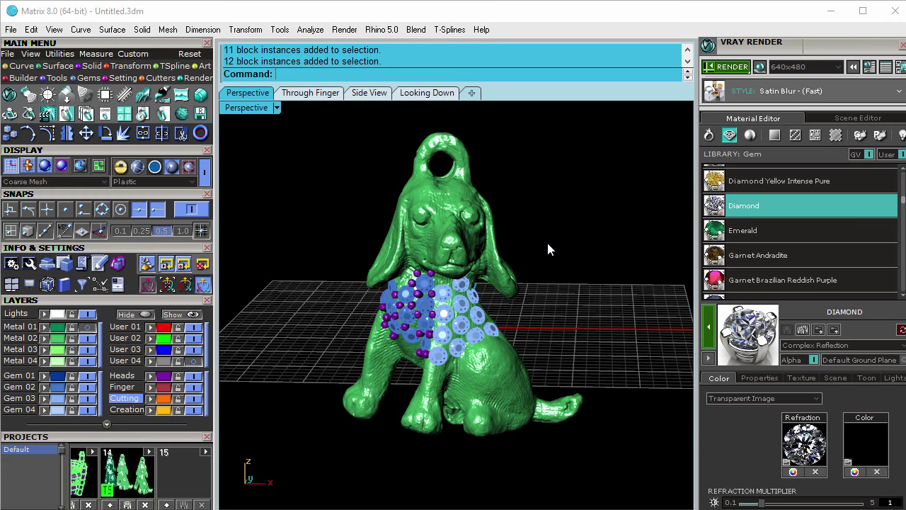
- Show the backdrop on the User 04 layer again and set the render size to 700x700
{"action": "left_click", "coordinate": [86, 327]}
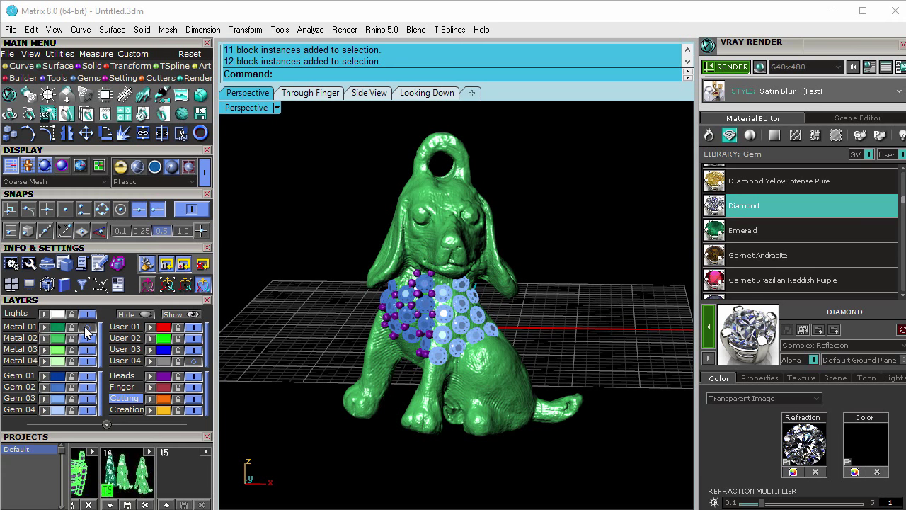
{"action": "left_click", "coordinate": [177, 315]}
{"action": "left_click", "coordinate": [191, 361]}
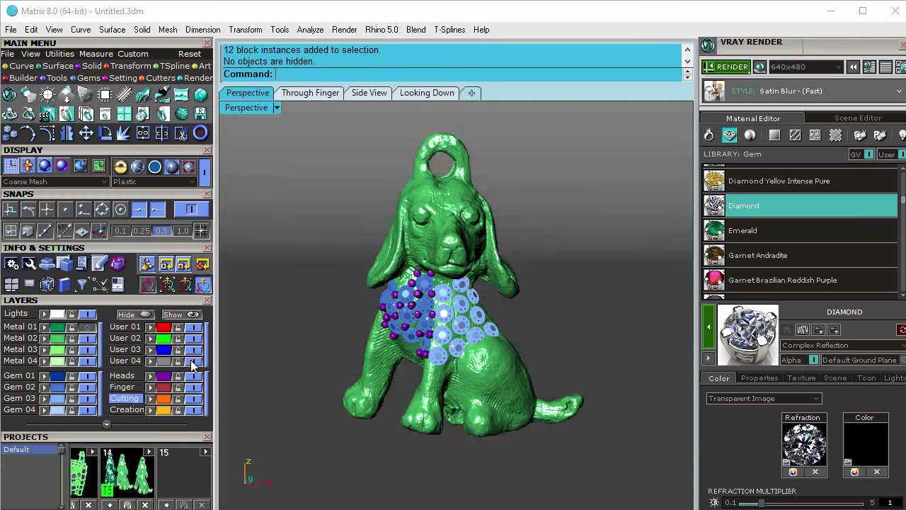
{"action": "left_click", "coordinate": [839, 66]}
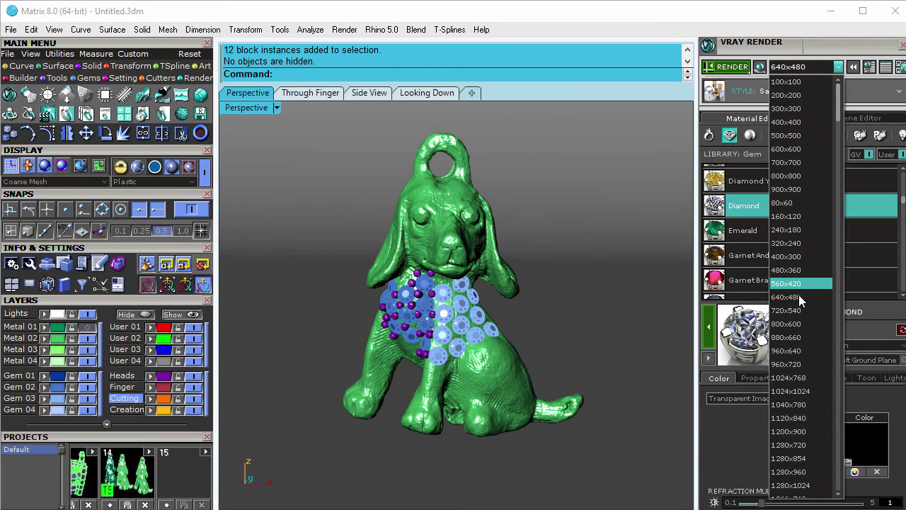
{"action": "left_click", "coordinate": [788, 160]}
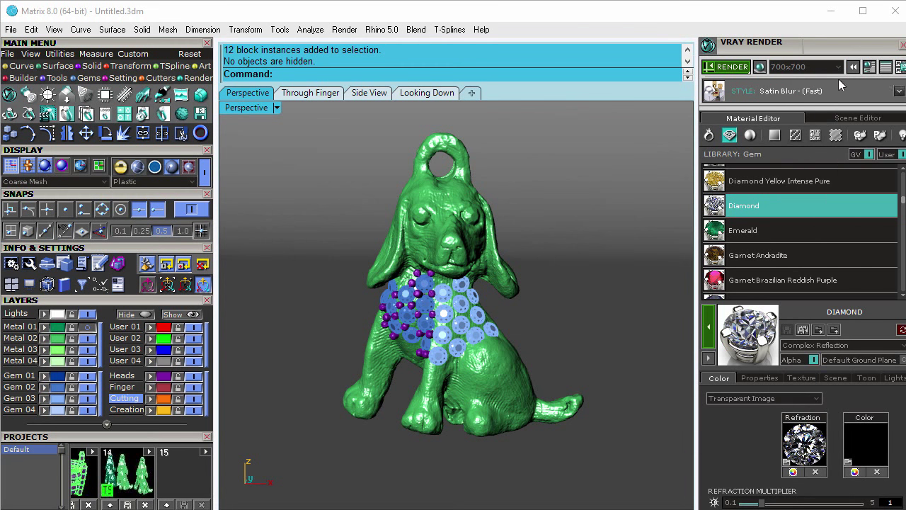
- Render the pendant in the perspective view, inspect the whole image, and close the frame buffer
{"action": "left_click", "coordinate": [733, 67]}
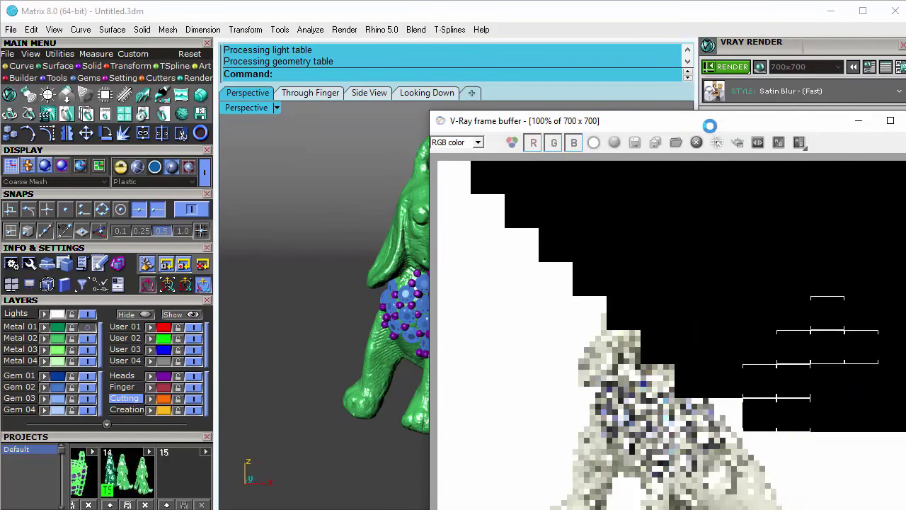
{"action": "left_click_drag", "start_coordinate": [706, 127], "coordinate": [499, 19]}
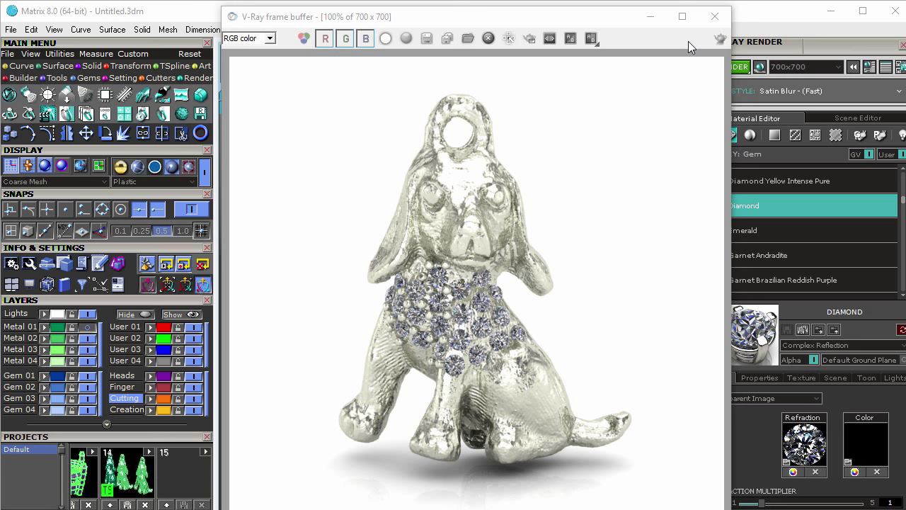
{"action": "left_click", "coordinate": [715, 17]}
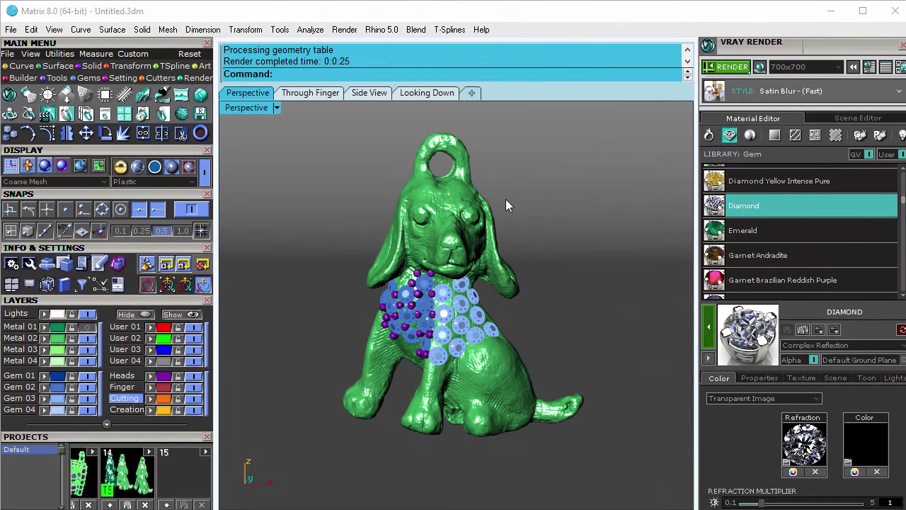
- Delete the backdrop and the gem-set pendant, and bring back the plain dog on the Metal 01 layer
{"action": "key", "text": "Delete"}
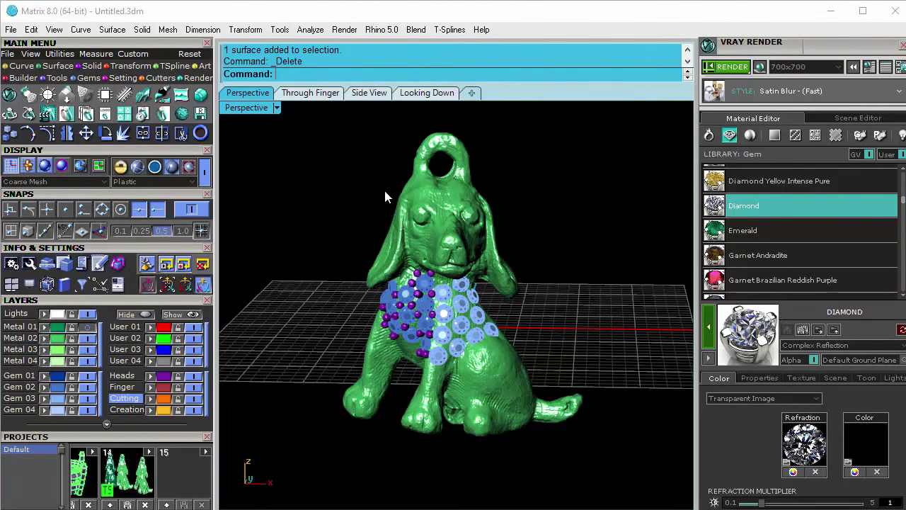
{"action": "left_click_drag", "start_coordinate": [306, 115], "coordinate": [552, 402]}
{"action": "left_click_drag", "start_coordinate": [618, 484], "coordinate": [621, 465]}
{"action": "key", "text": "Delete"}
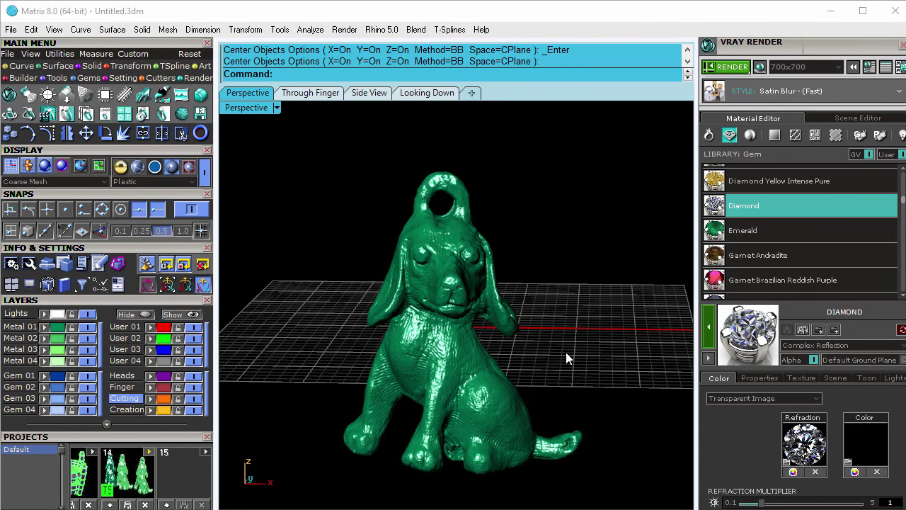
- Open the T-Splines HUD, collapse the layer list to make room for it, and get a close view of the dog's head
{"action": "right_click_drag", "start_coordinate": [587, 362], "coordinate": [564, 265]}
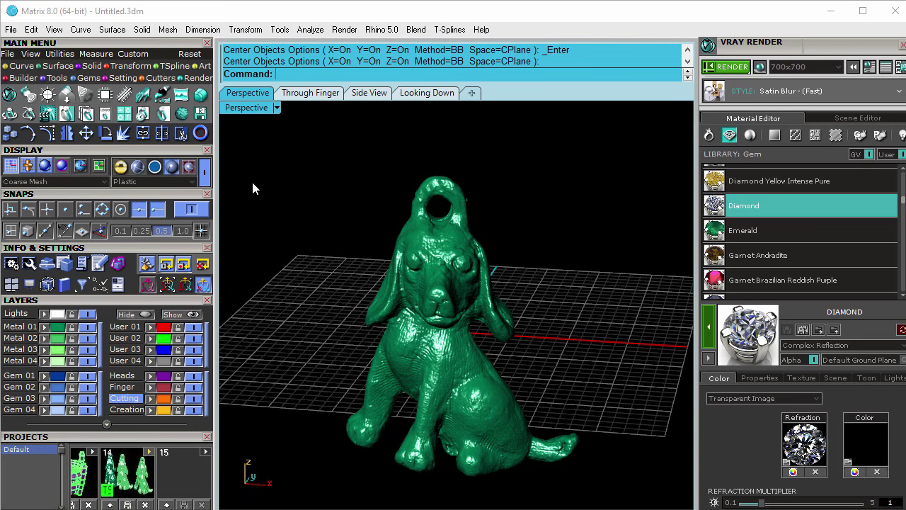
{"action": "left_click", "coordinate": [162, 67]}
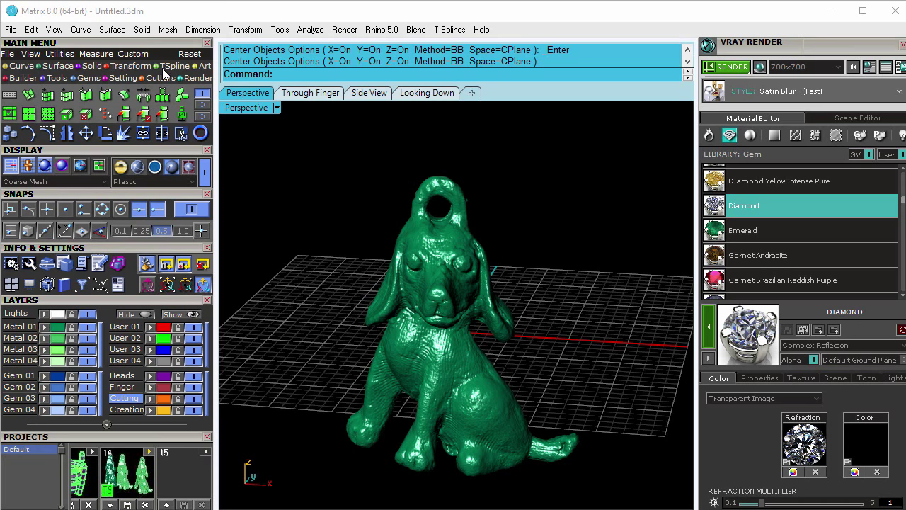
{"action": "left_click", "coordinate": [8, 99]}
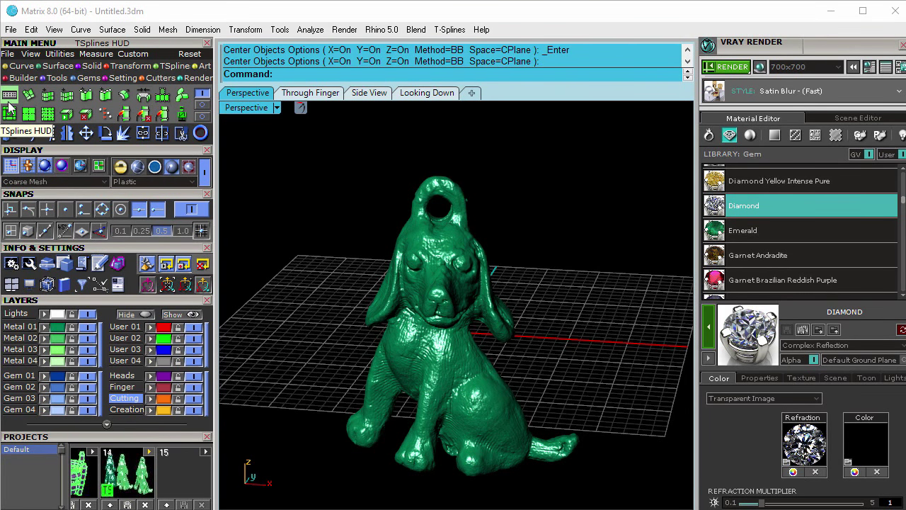
{"action": "scroll", "coordinate": [45, 434], "scroll_direction": "down", "scroll_amount": 3}
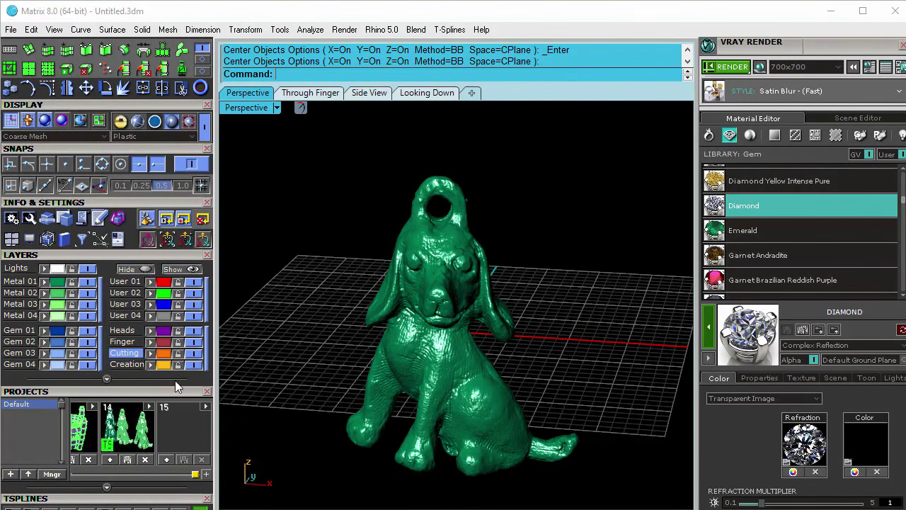
{"action": "left_click", "coordinate": [109, 257]}
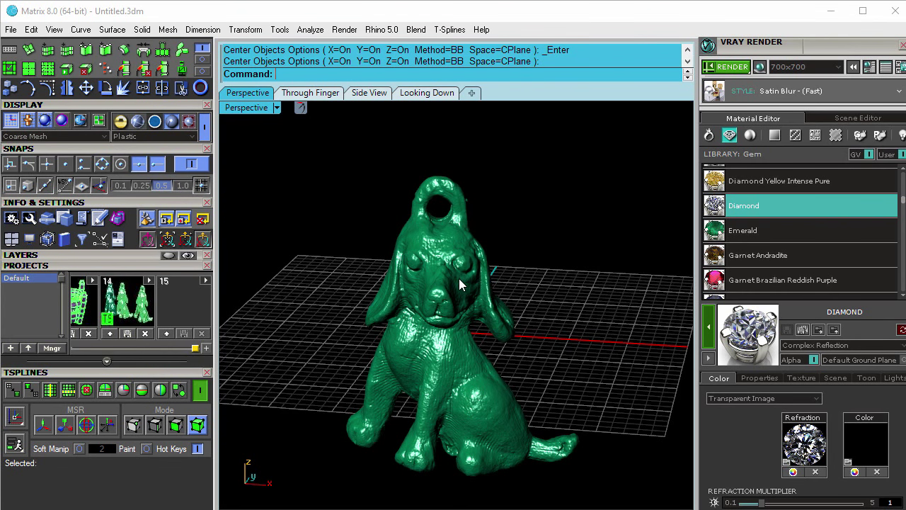
{"action": "scroll", "coordinate": [478, 296], "scroll_direction": "up", "scroll_amount": 5}
{"action": "right_click_drag", "start_coordinate": [465, 299], "coordinate": [420, 321], "text": "shift"}
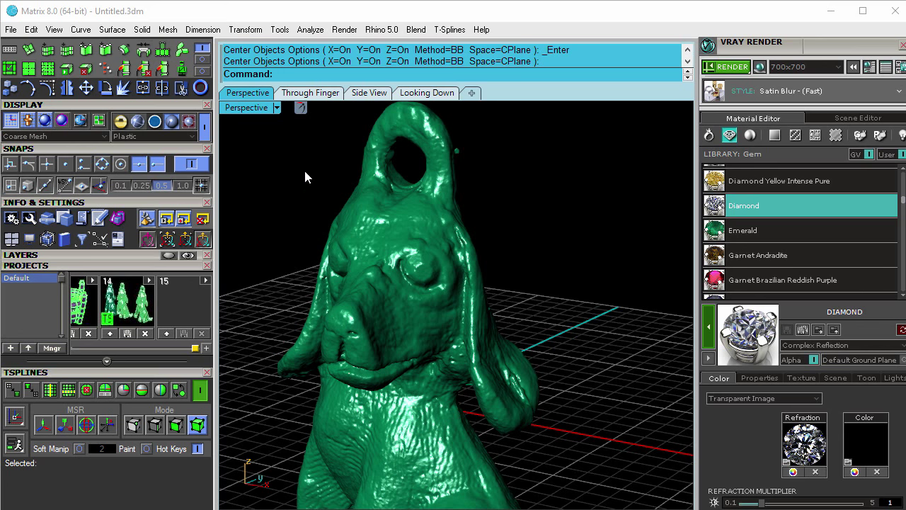
- Append a four-cornered T-Splines face on the ground grid beside the dog, in Simple mode with RetopoSnap off
{"action": "left_click", "coordinate": [168, 54]}
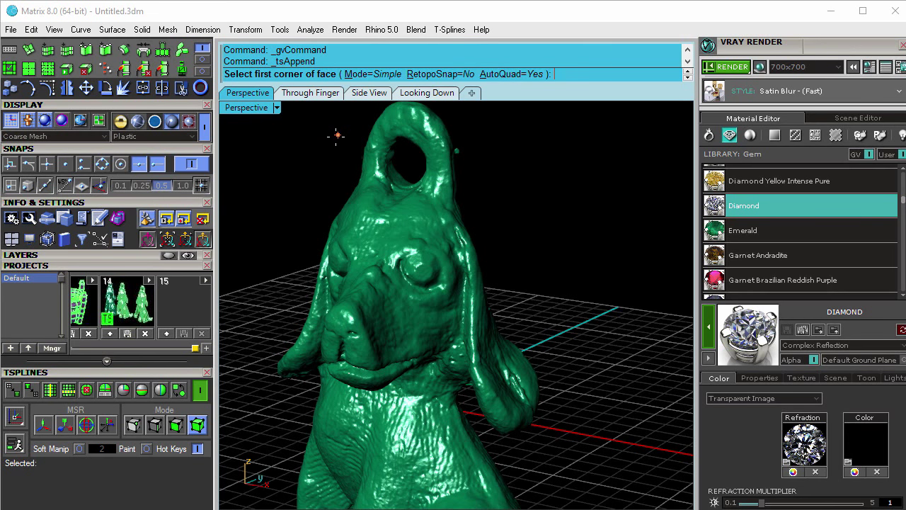
{"action": "scroll", "coordinate": [516, 315], "scroll_direction": "down", "scroll_amount": 3}
{"action": "left_click", "coordinate": [560, 420]}
{"action": "left_click", "coordinate": [586, 401]}
{"action": "left_click", "coordinate": [612, 408]}
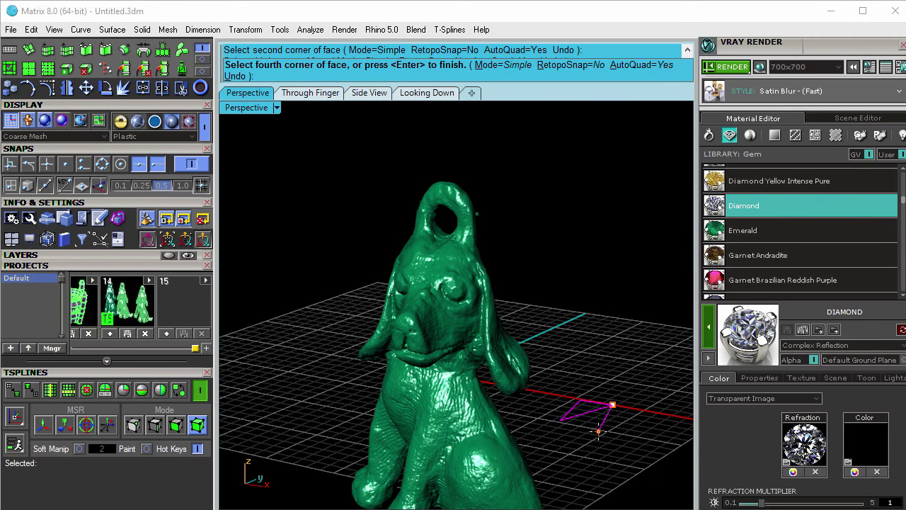
{"action": "left_click", "coordinate": [585, 432]}
{"action": "left_click", "coordinate": [578, 425]}
{"action": "key", "text": "Return"}
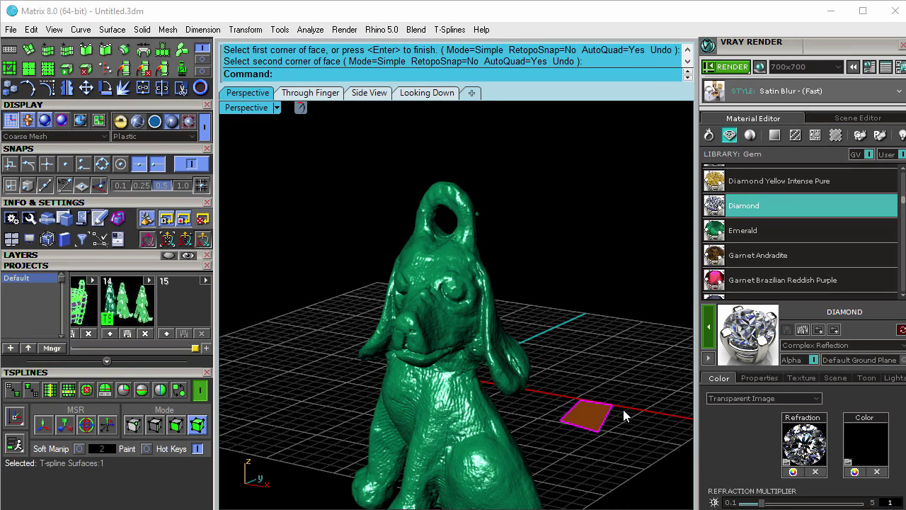
- Append a second four-cornered face sharing the near edge of the first face on the ground grid
{"action": "scroll", "coordinate": [618, 409], "scroll_direction": "up", "scroll_amount": 3}
{"action": "key", "text": "Return"}
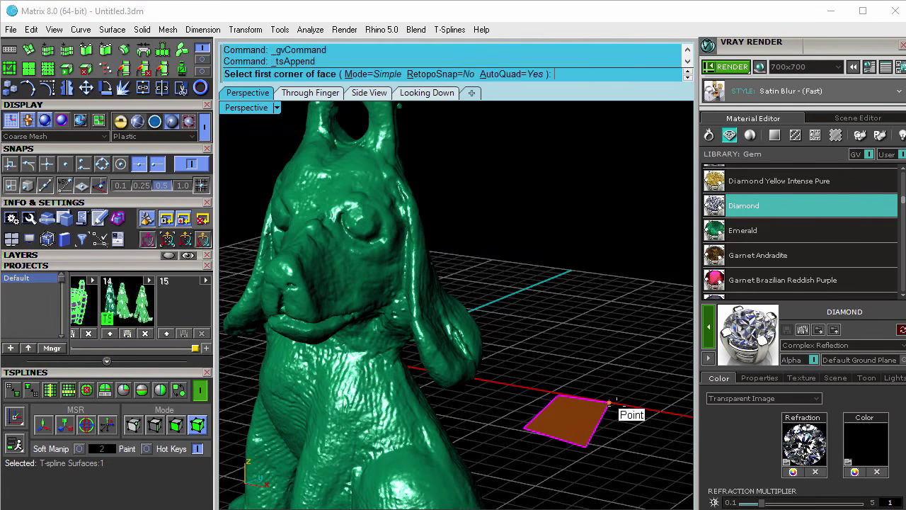
{"action": "left_click", "coordinate": [609, 403]}
{"action": "left_click", "coordinate": [656, 418]}
{"action": "left_click", "coordinate": [630, 469]}
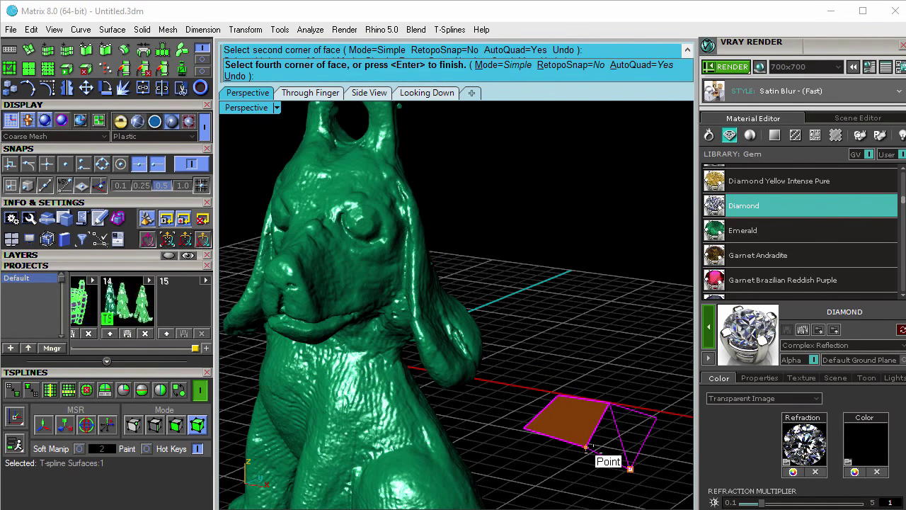
{"action": "left_click", "coordinate": [586, 447]}
{"action": "key", "text": "Return"}
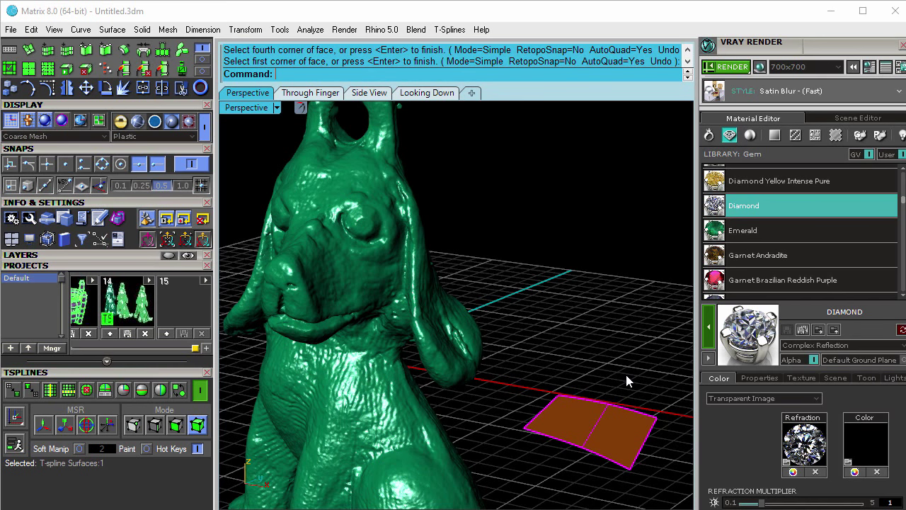
- Delete the two-face T-Splines surface lying on the grid beside the dog
{"action": "key", "text": "Escape"}
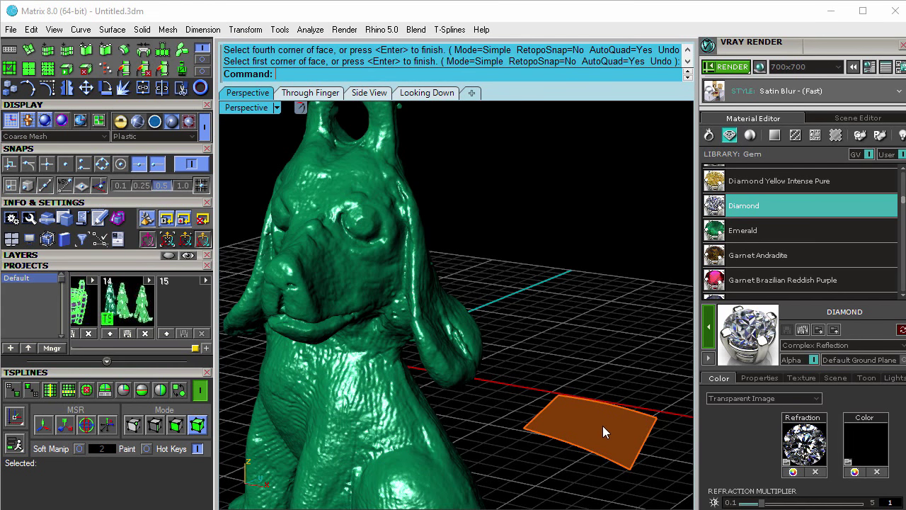
{"action": "left_click", "coordinate": [600, 412]}
{"action": "key", "text": "Delete"}
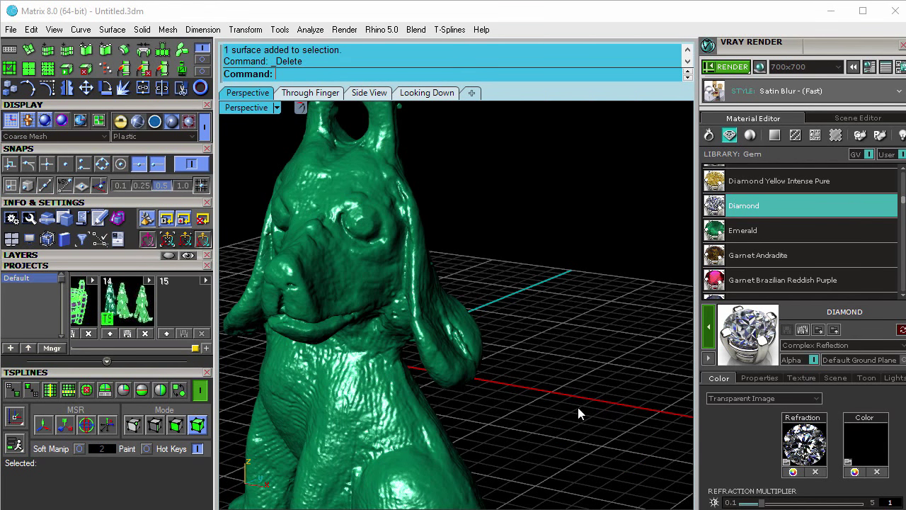
- Restart Append Face with RetopoSnap turned on and set the RetopoOffset to 0.3
{"action": "right_click_drag", "start_coordinate": [477, 359], "coordinate": [505, 366], "text": "shift"}
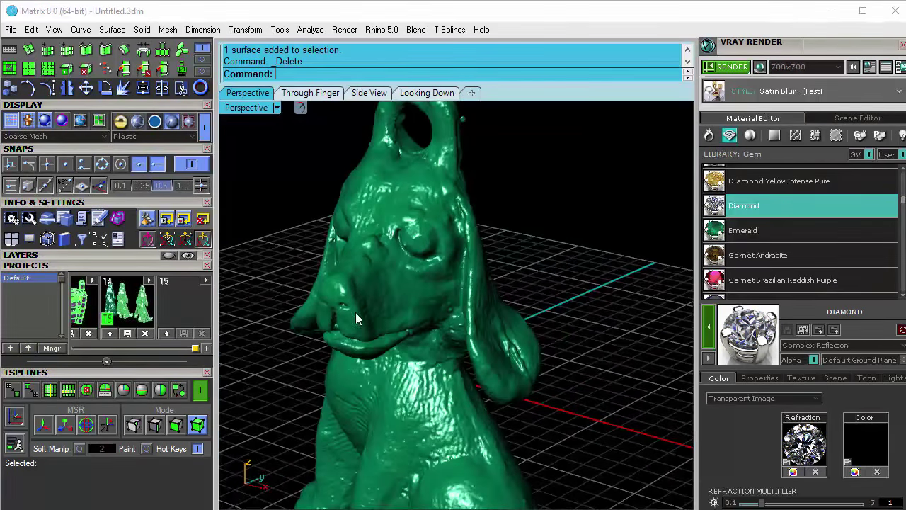
{"action": "left_click", "coordinate": [164, 52]}
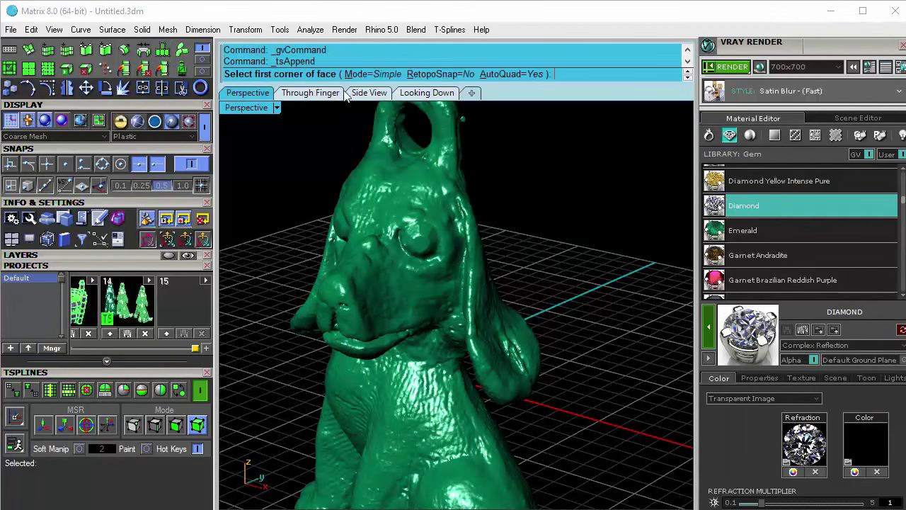
{"action": "left_click", "coordinate": [439, 75]}
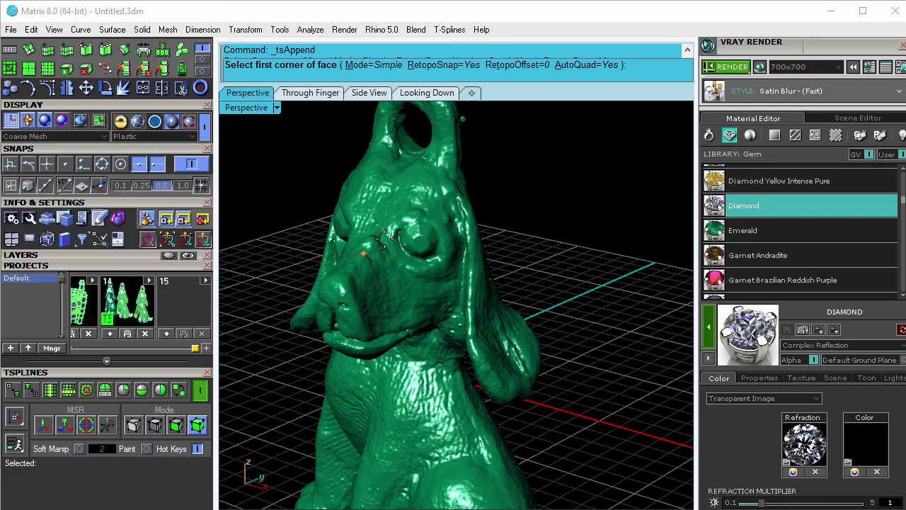
{"action": "left_click", "coordinate": [520, 65]}
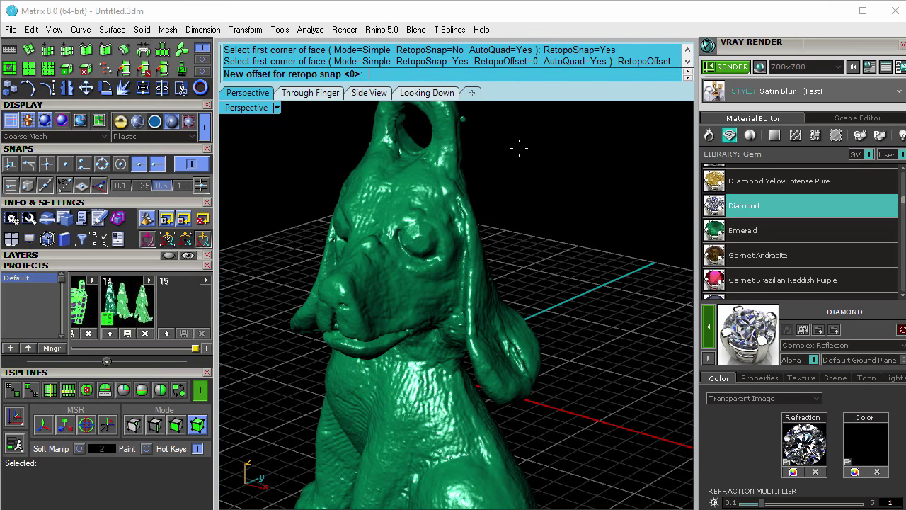
{"action": "key", "text": "Return"}
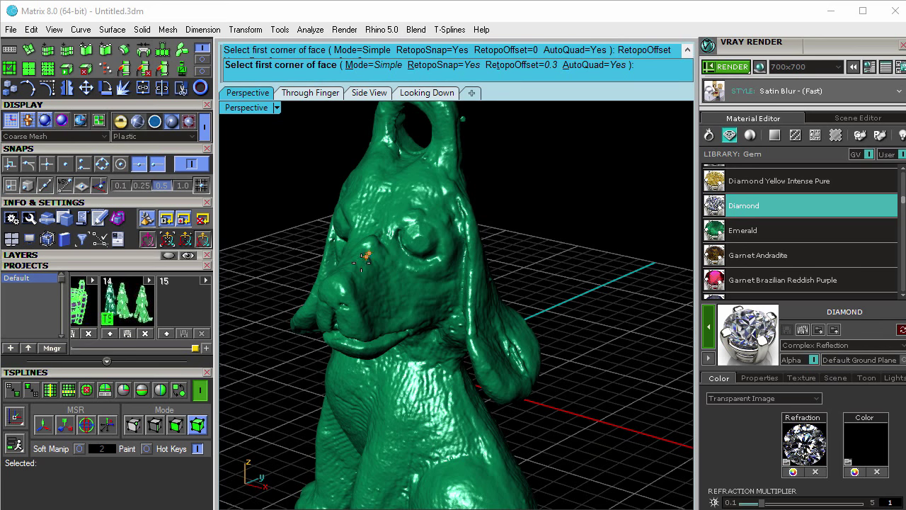
- Reduce the RetopoOffset of the running Append Face command to 0.1
{"action": "scroll", "coordinate": [361, 262], "scroll_direction": "up", "scroll_amount": 2}
{"action": "scroll", "coordinate": [362, 262], "scroll_direction": "up", "scroll_amount": 3}
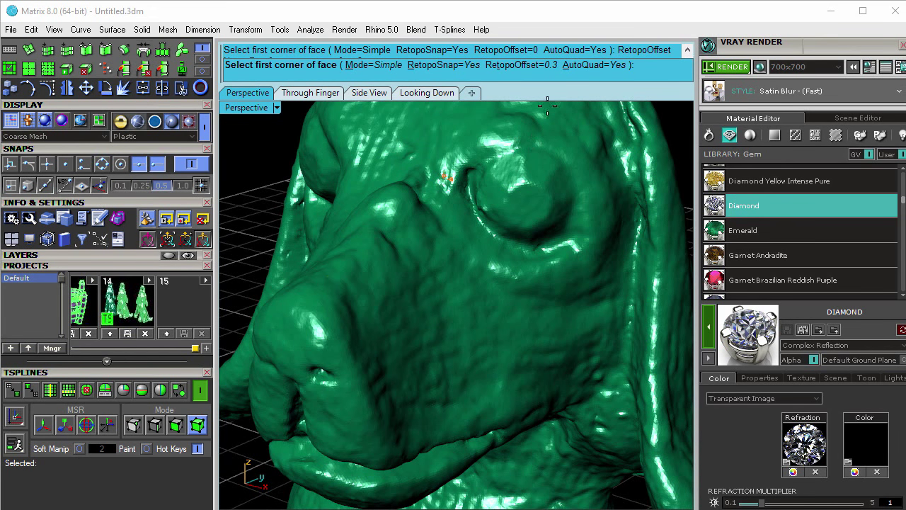
{"action": "left_click", "coordinate": [546, 65]}
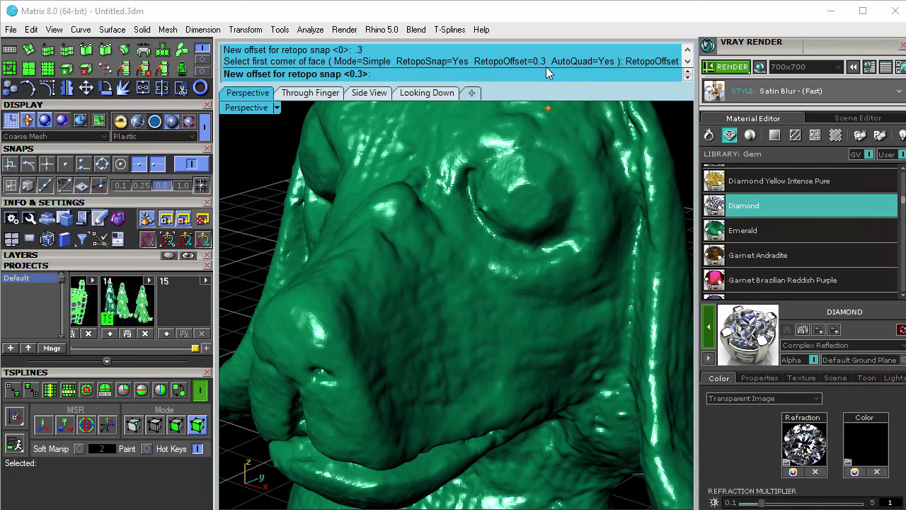
{"action": "key", "text": "Return"}
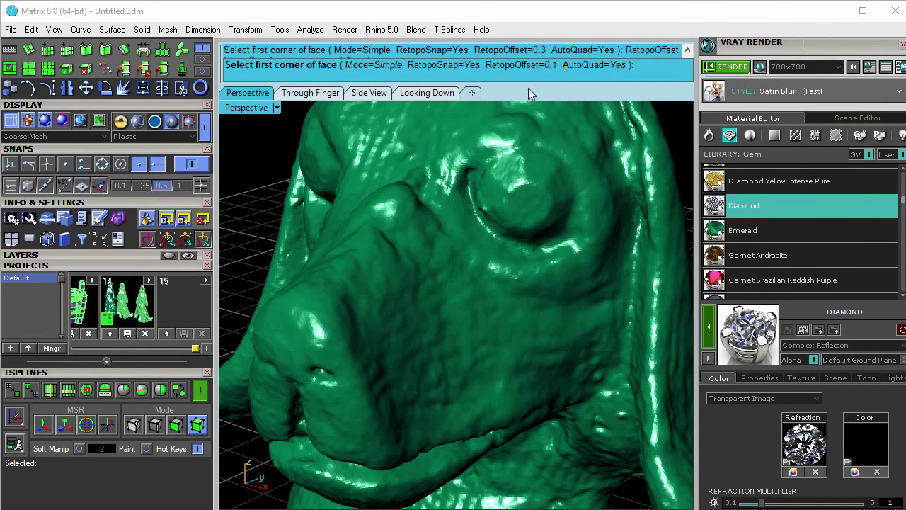
- Append a four-cornered face snapped onto the bridge of the dog's snout, just behind the nose
{"action": "left_click", "coordinate": [313, 282]}
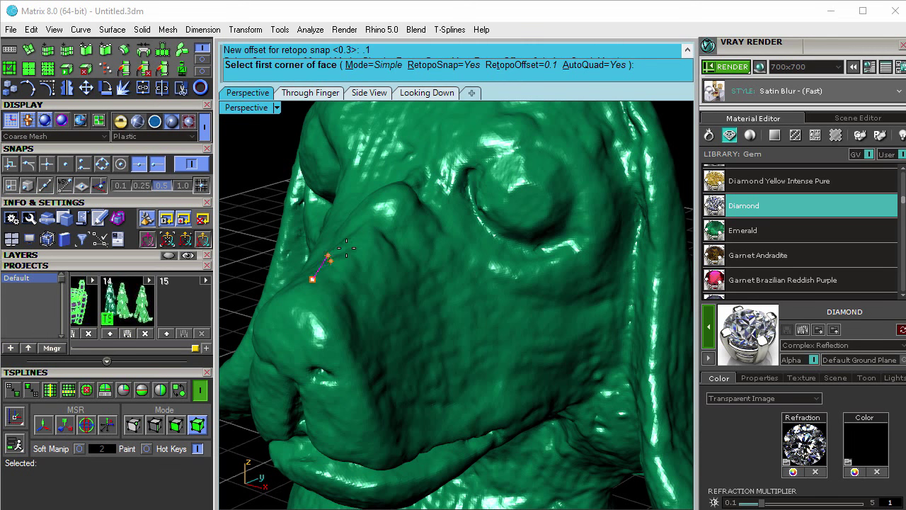
{"action": "left_click", "coordinate": [388, 264]}
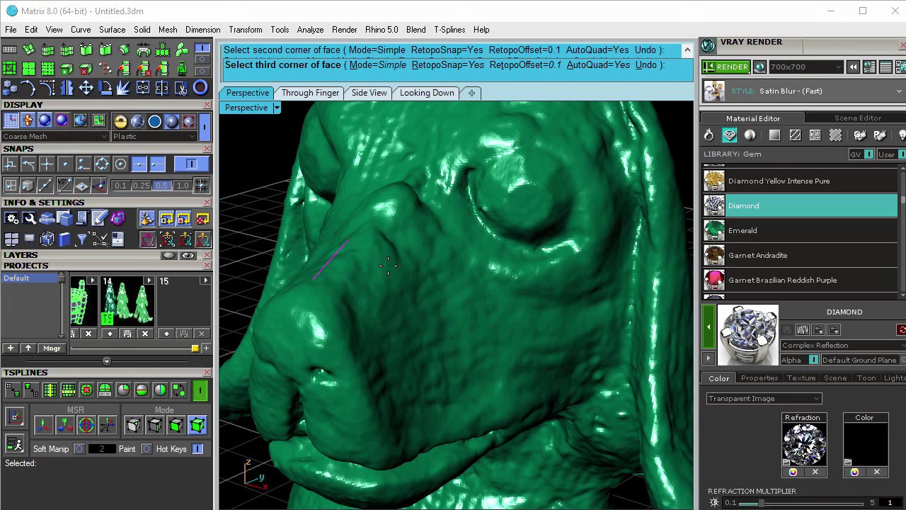
{"action": "left_click", "coordinate": [357, 310]}
{"action": "key", "text": "Return"}
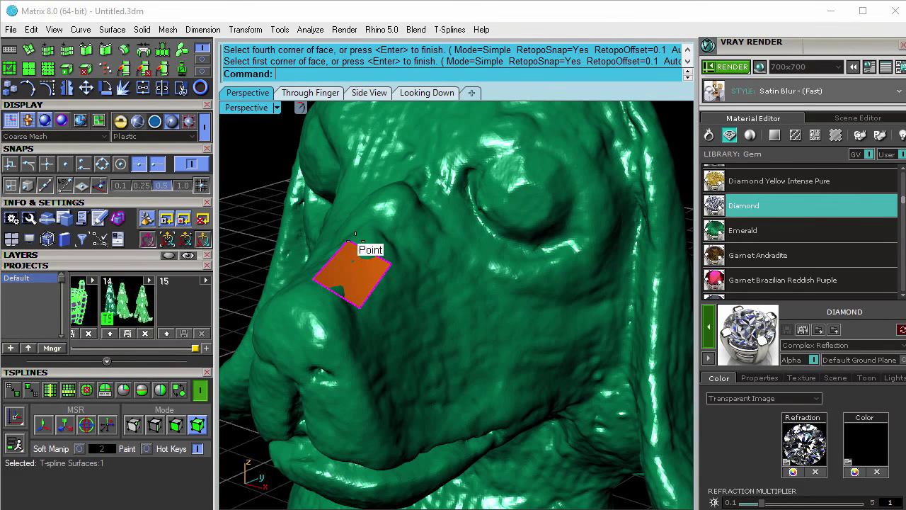
- Append a second face along the snout toward the eyes, sharing the first face's upper edge
{"action": "key", "text": "Return"}
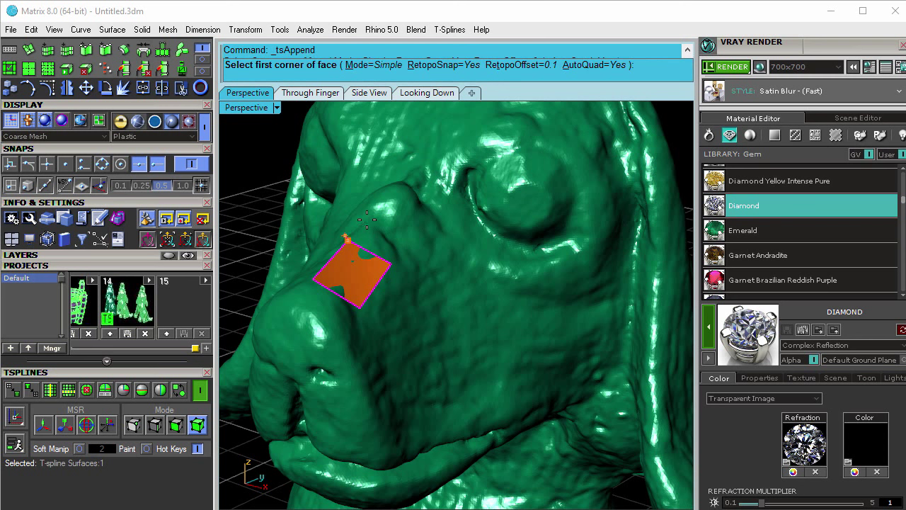
{"action": "left_click", "coordinate": [376, 211]}
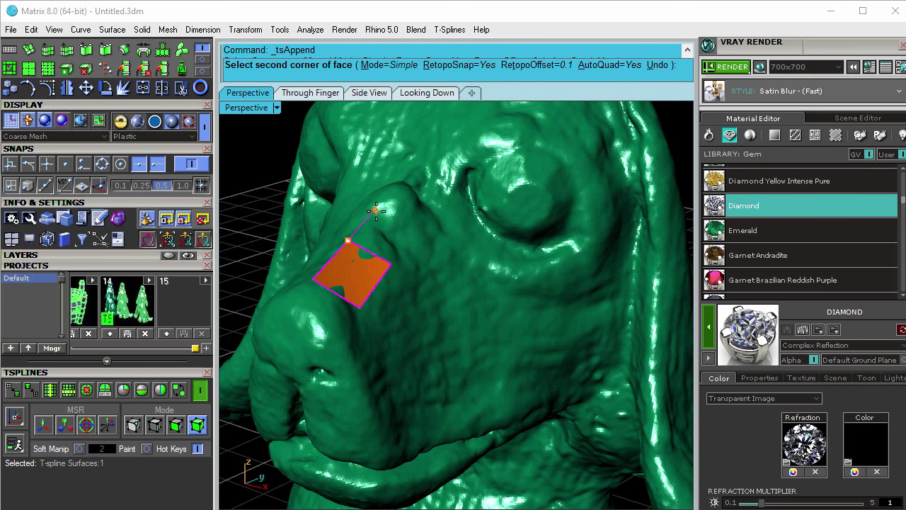
{"action": "left_click", "coordinate": [413, 233]}
{"action": "left_click", "coordinate": [391, 264]}
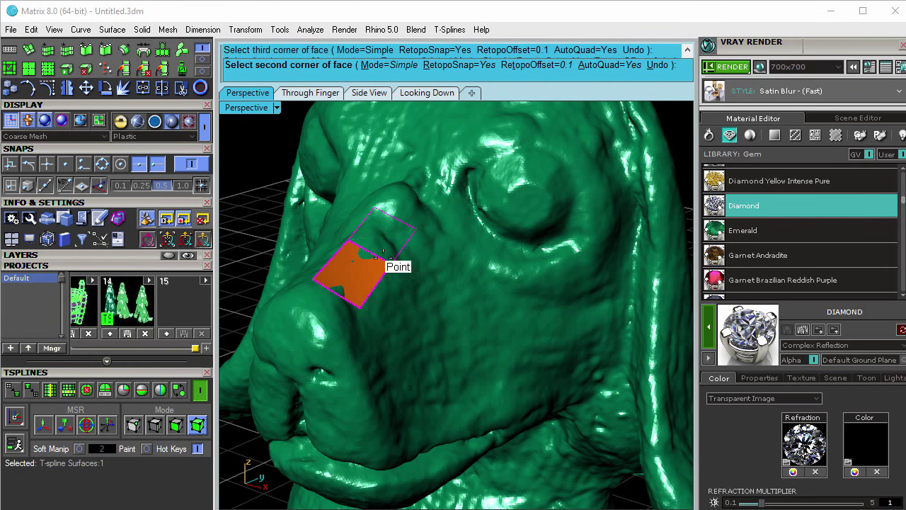
{"action": "left_click", "coordinate": [374, 253]}
{"action": "key", "text": "Return"}
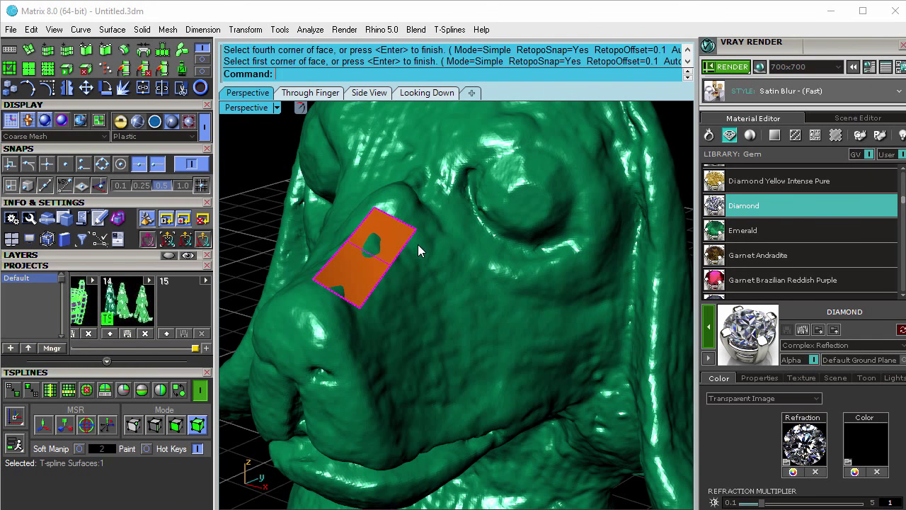
- Append a third face down the side of the snout, sharing the side edge of the upper face
{"action": "key", "text": "Return"}
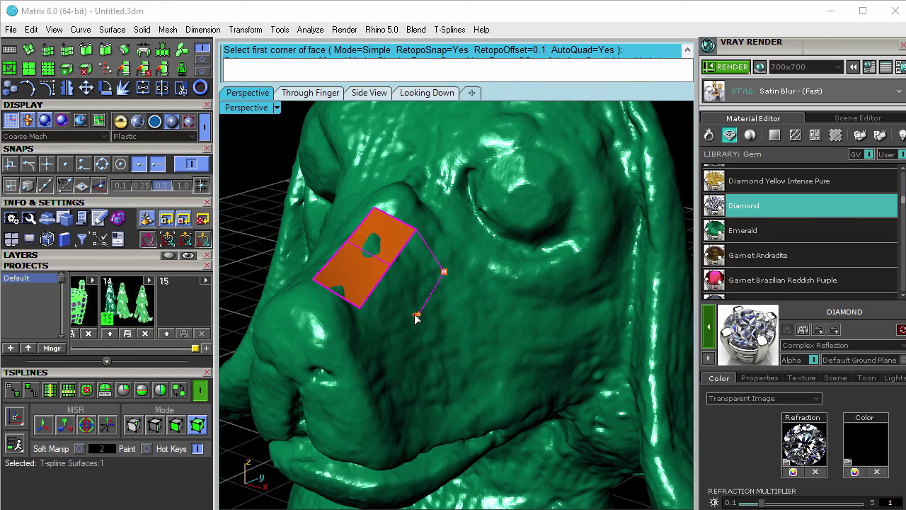
{"action": "left_click", "coordinate": [417, 313]}
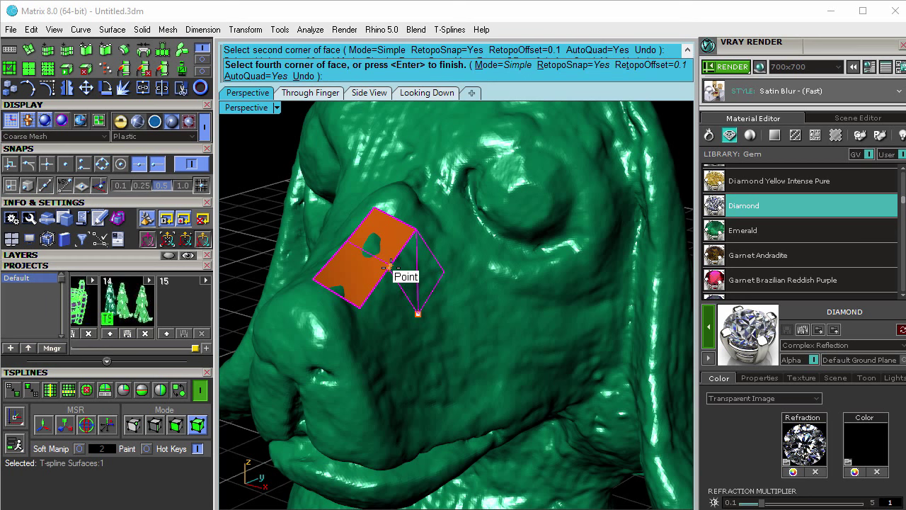
{"action": "left_click", "coordinate": [390, 268]}
{"action": "key", "text": "Return"}
- Append a fourth face in the gap between the lower snout face and the side face, completing a two-by-two patch
{"action": "key", "text": "Return"}
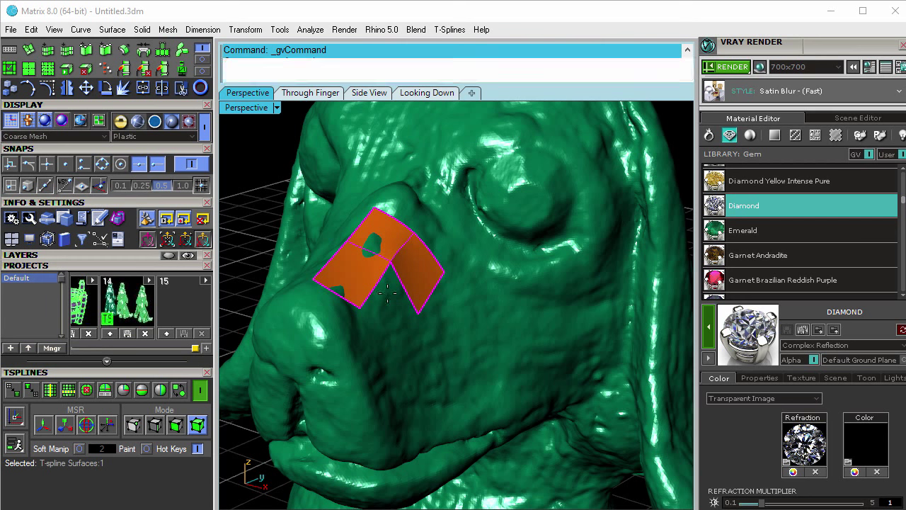
{"action": "left_click", "coordinate": [391, 264]}
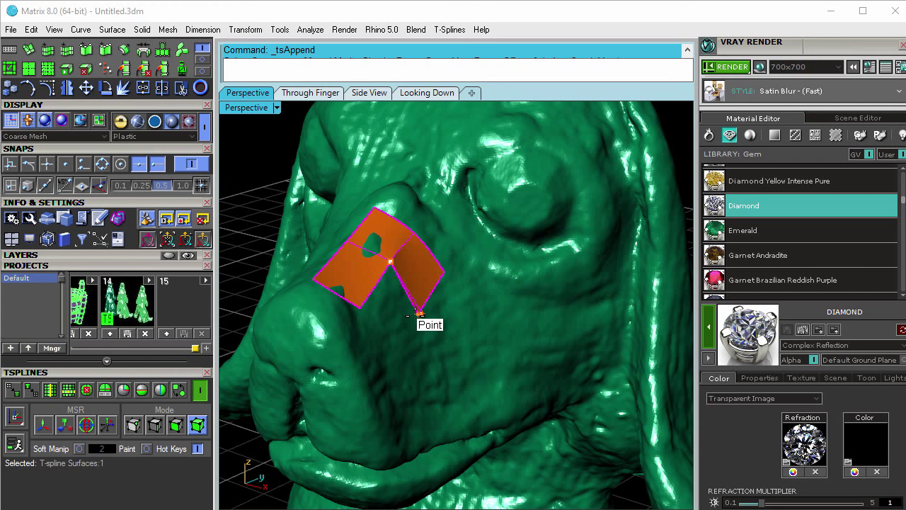
{"action": "left_click", "coordinate": [416, 315]}
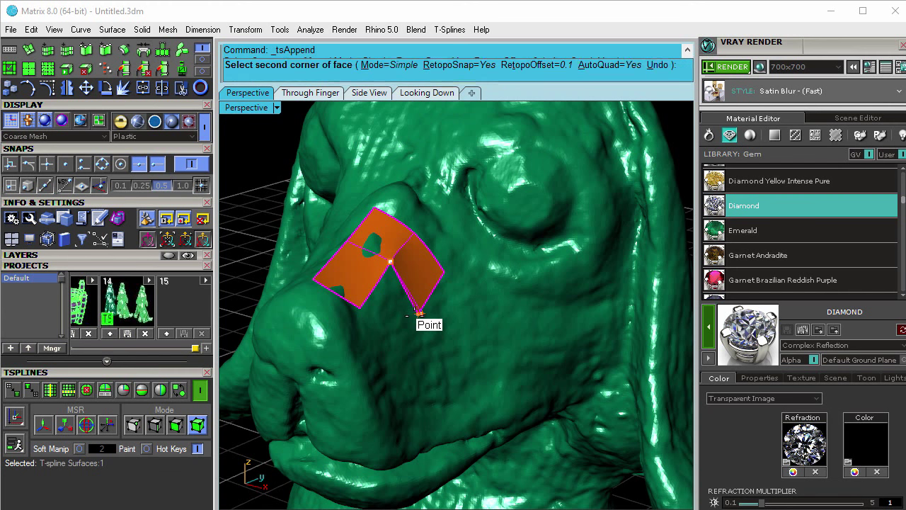
{"action": "left_click", "coordinate": [387, 345]}
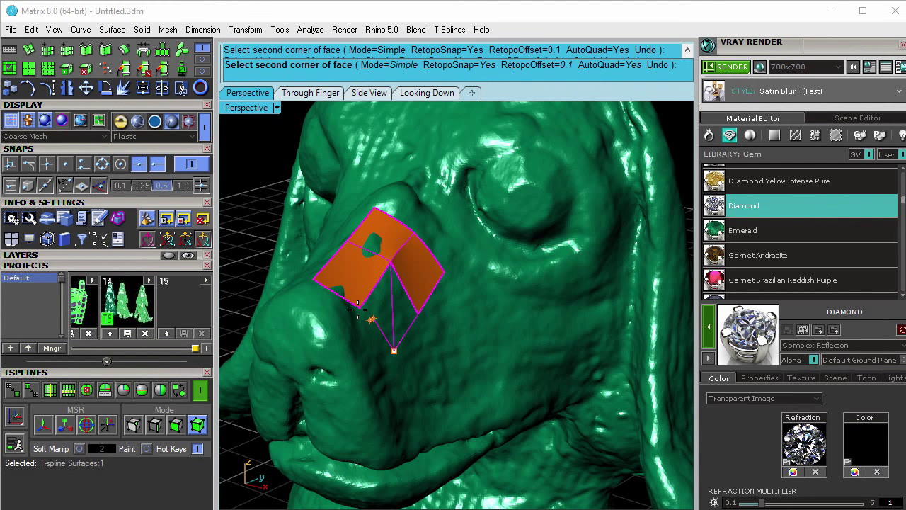
{"action": "left_click", "coordinate": [394, 348]}
{"action": "left_click", "coordinate": [362, 308]}
{"action": "key", "text": "Return"}
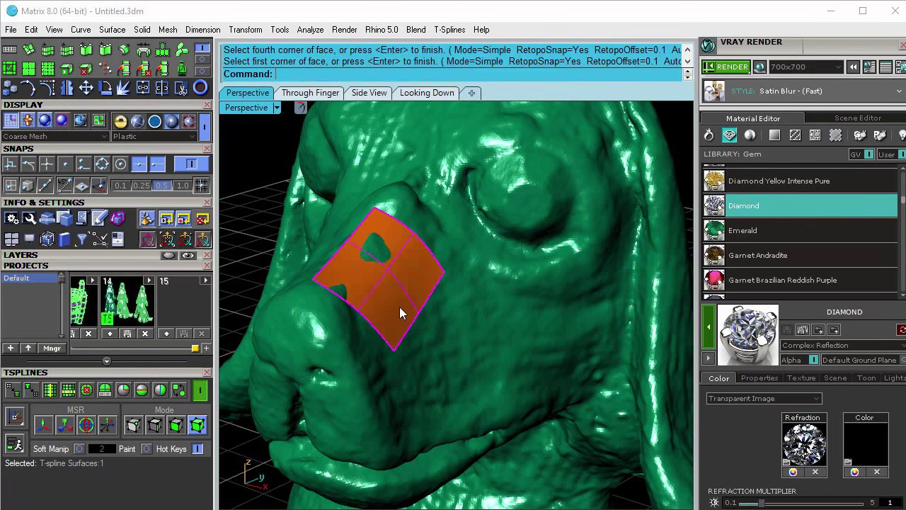
- Append a face from the patch's upper edge over the bump on the snout toward the dog's brow
{"action": "right_click_drag", "start_coordinate": [375, 293], "coordinate": [395, 324]}
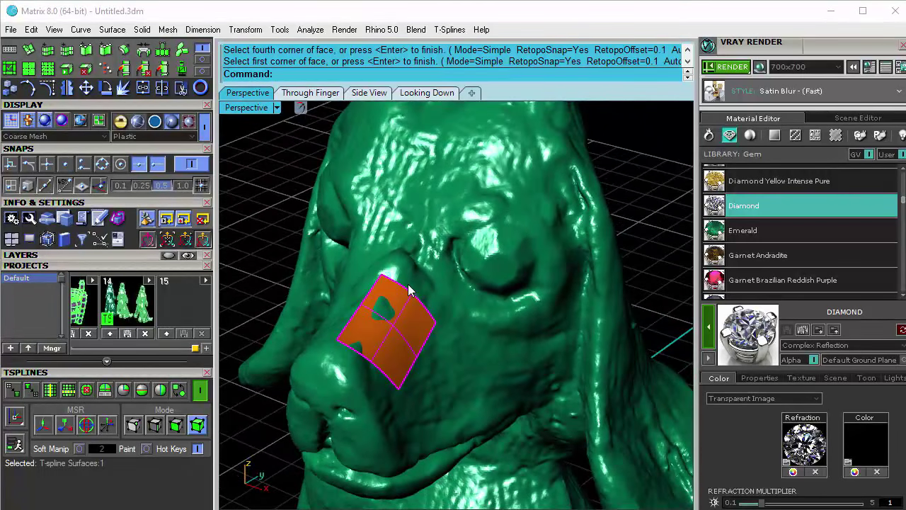
{"action": "scroll", "coordinate": [414, 269], "scroll_direction": "up", "scroll_amount": 5}
{"action": "right_click", "coordinate": [371, 275]}
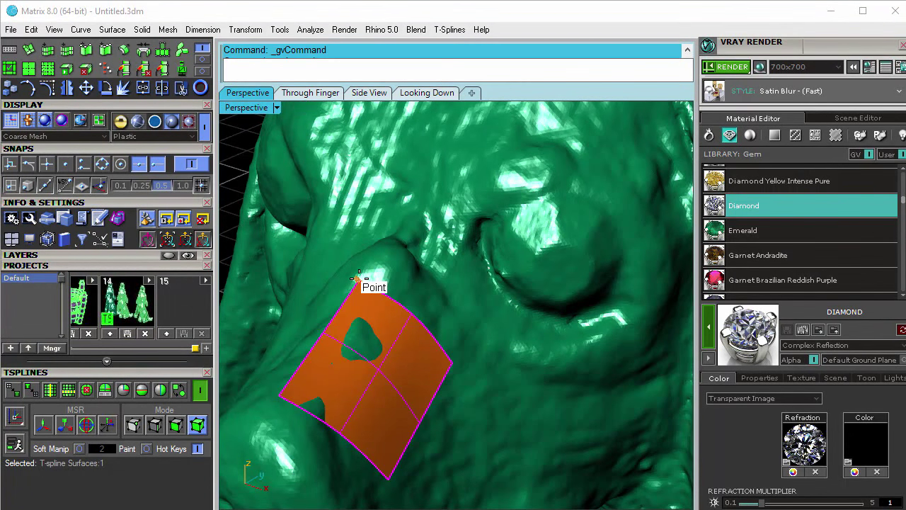
{"action": "left_click", "coordinate": [398, 226]}
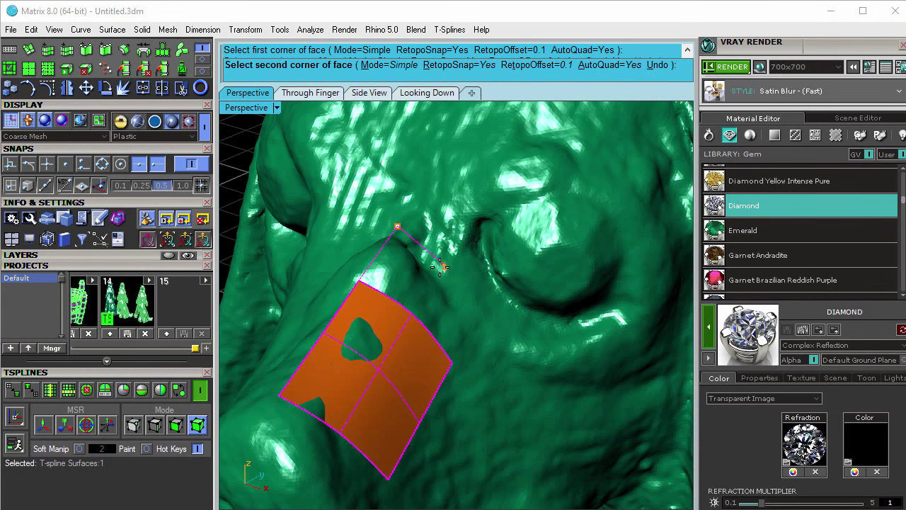
{"action": "left_click", "coordinate": [436, 267]}
{"action": "left_click", "coordinate": [410, 310]}
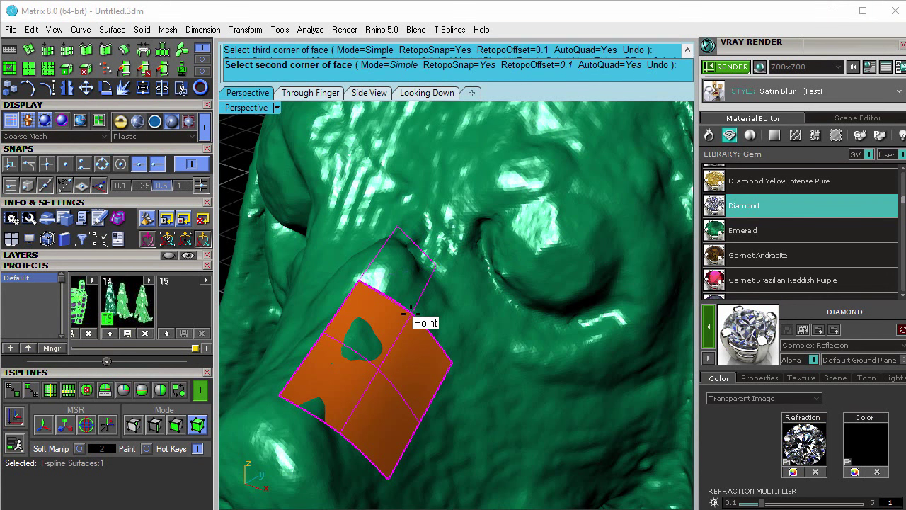
{"action": "key", "text": "Return"}
- Append a face in the gap beside the bump face, completing a three-by-two patch along the snout
{"action": "key", "text": "Return"}
{"action": "left_click", "coordinate": [437, 267]}
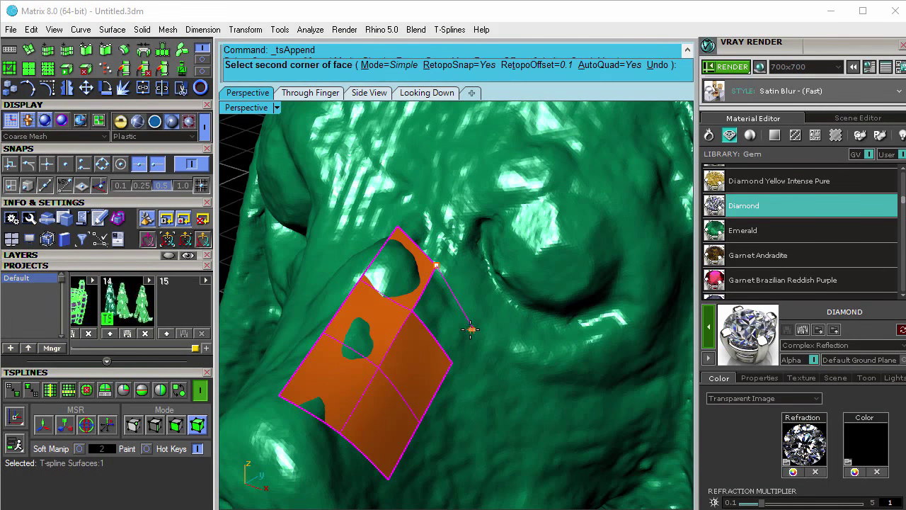
{"action": "left_click", "coordinate": [452, 362]}
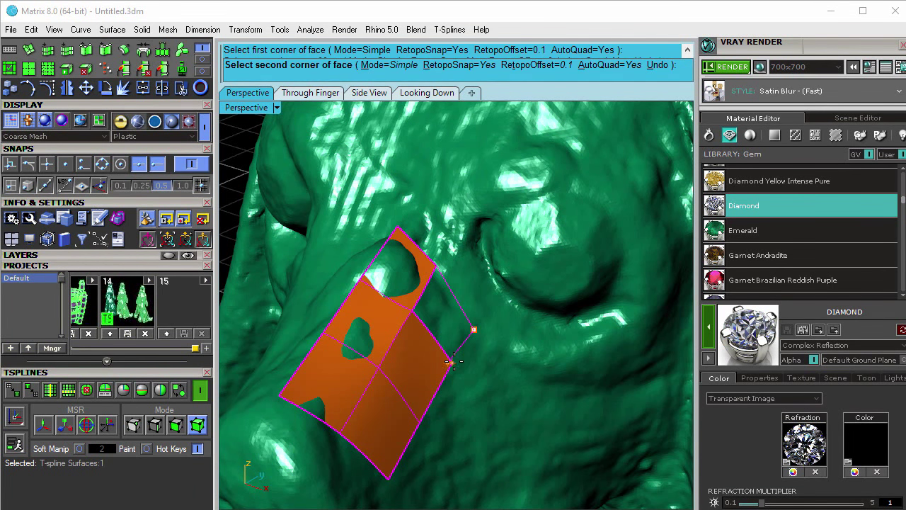
{"action": "left_click", "coordinate": [413, 316]}
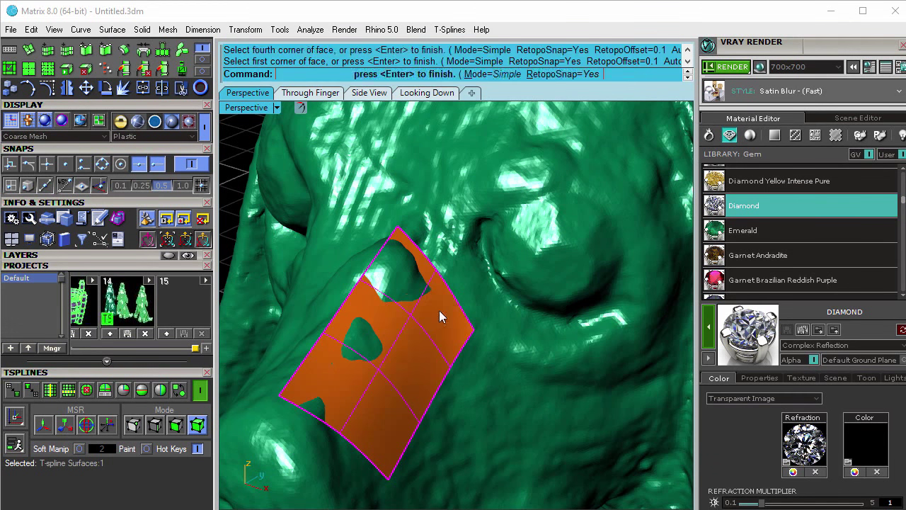
{"action": "key", "text": "Return"}
- Append a face from the side edge of the patch's uppermost side face to the inner corner of the dog's eye
{"action": "key", "text": "Return"}
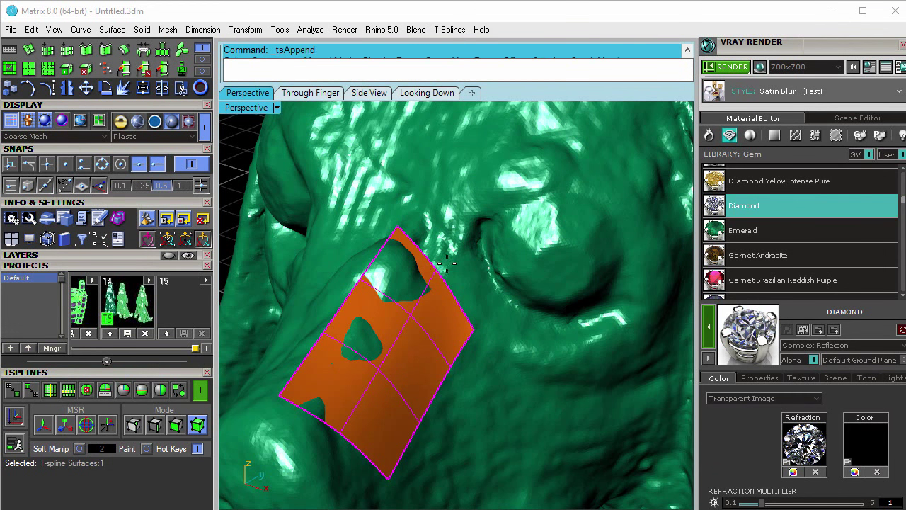
{"action": "left_click", "coordinate": [437, 269]}
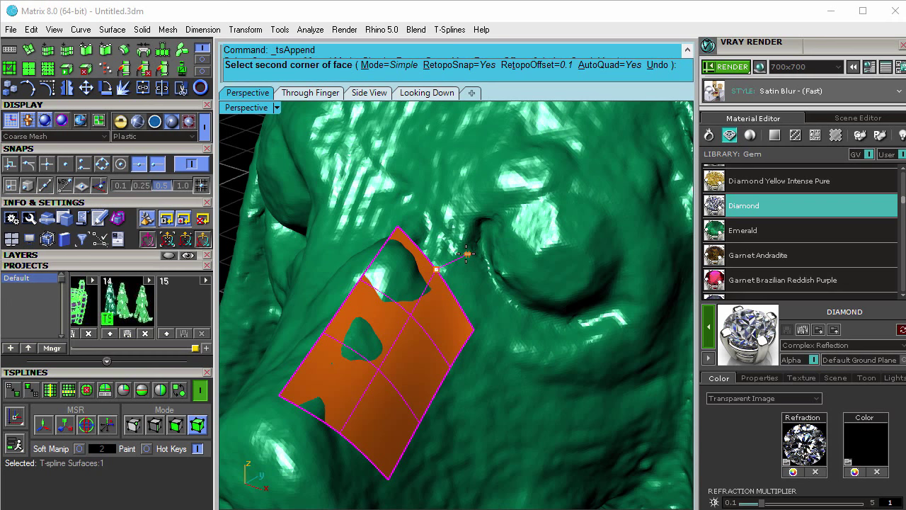
{"action": "left_click", "coordinate": [467, 253]}
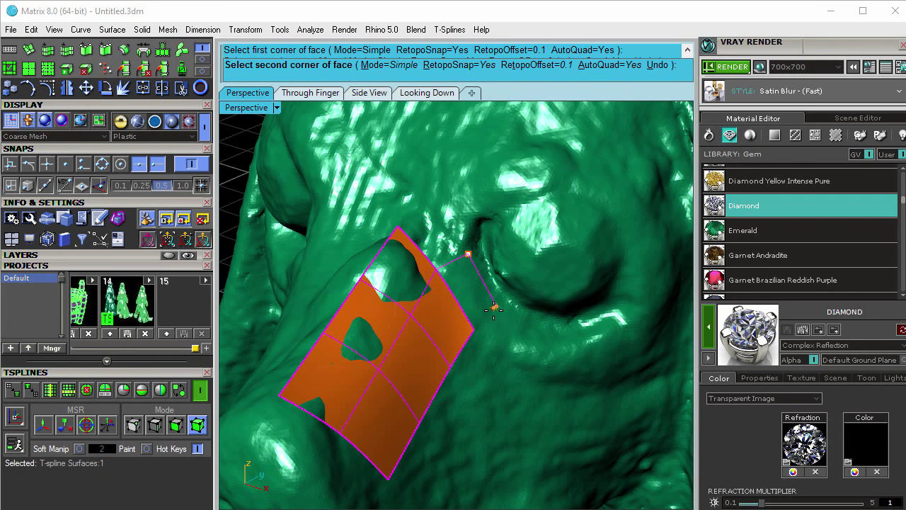
{"action": "left_click", "coordinate": [494, 309]}
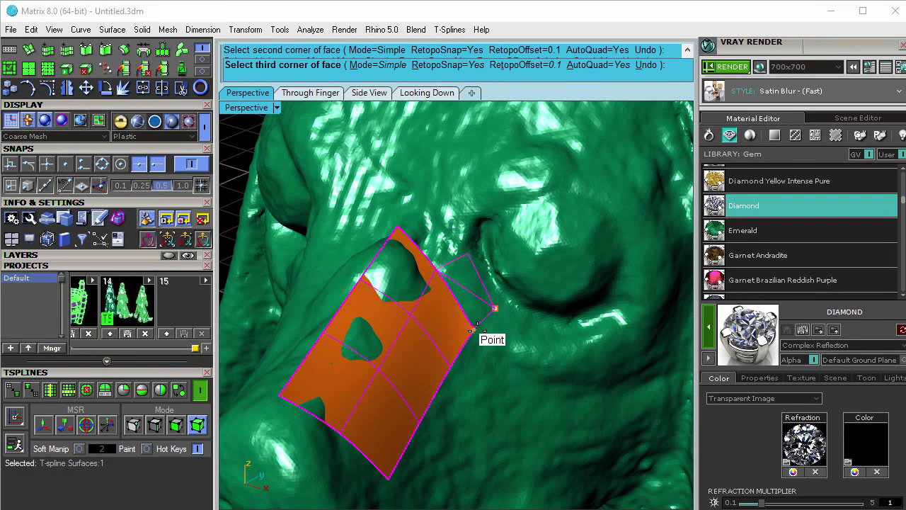
{"action": "right_click", "coordinate": [478, 330]}
- Append a narrow face under the eye, extending from the lower edge of the inner eye-corner face
{"action": "right_click", "coordinate": [503, 319]}
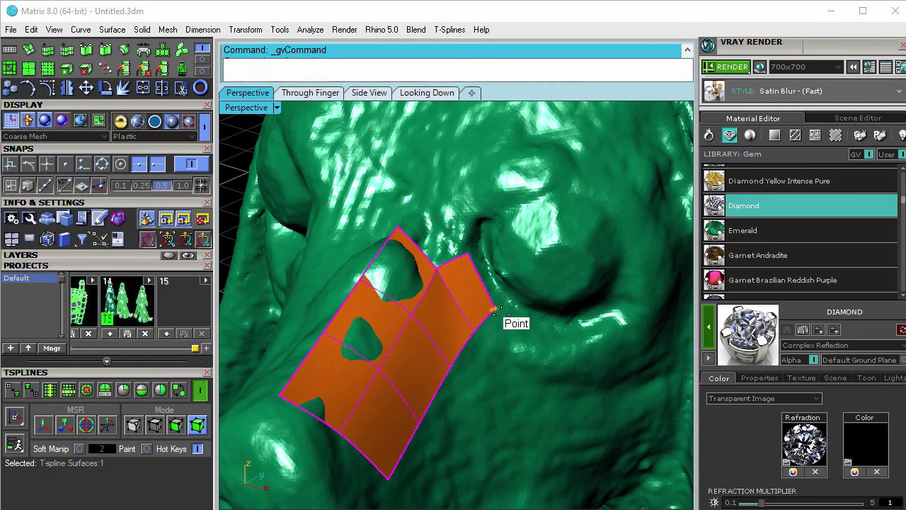
{"action": "left_click", "coordinate": [539, 329]}
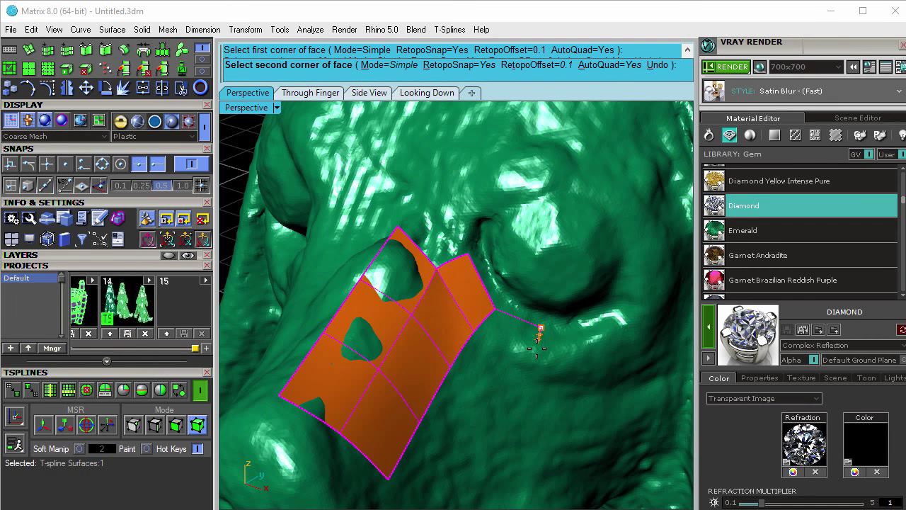
{"action": "left_click", "coordinate": [538, 350]}
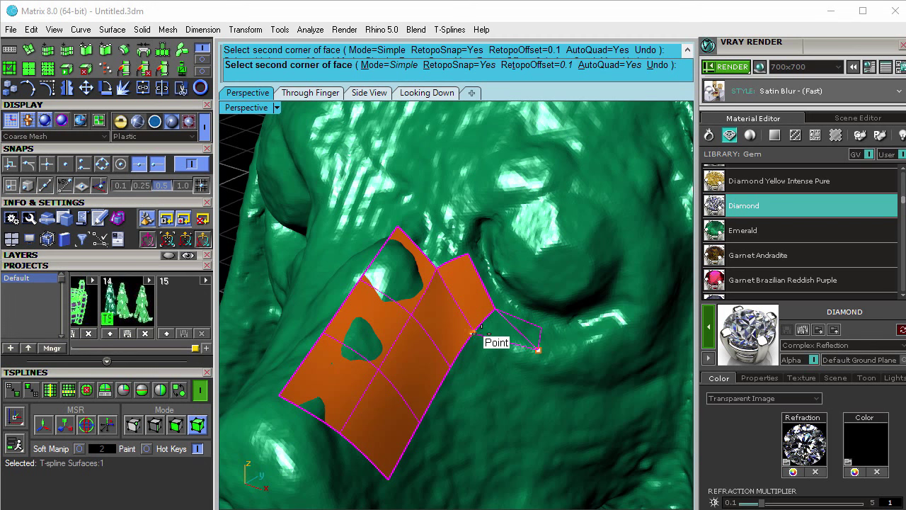
{"action": "left_click", "coordinate": [474, 330]}
{"action": "right_click", "coordinate": [475, 332]}
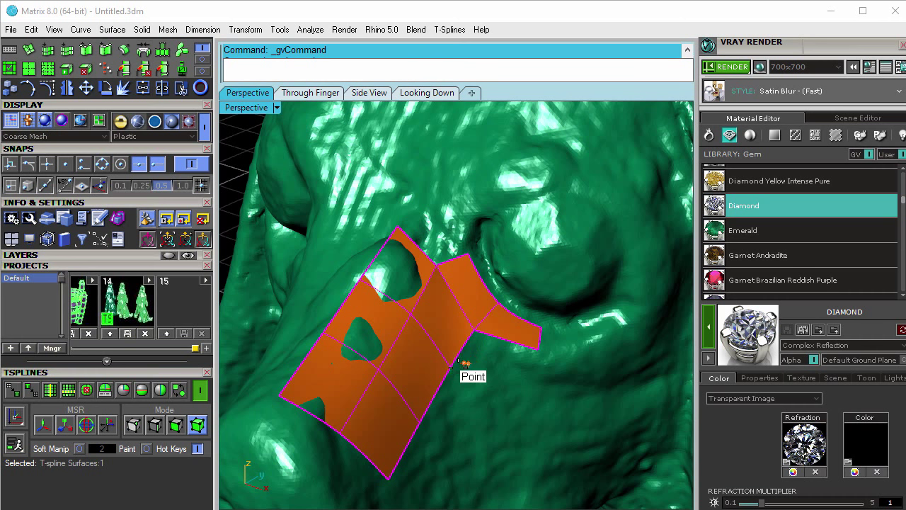
- Append a face below the narrow under-eye face, joining it to the side edge of the snout patch
{"action": "left_click", "coordinate": [453, 367]}
{"action": "left_click", "coordinate": [474, 330]}
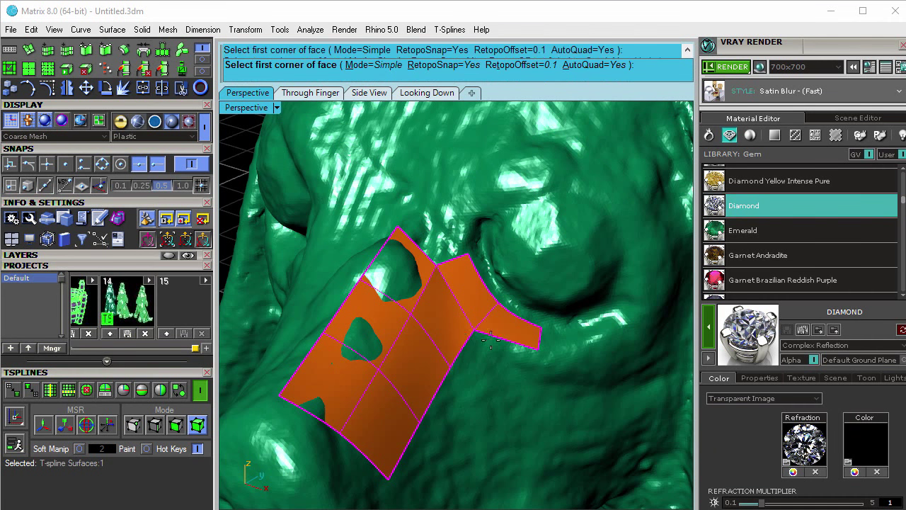
{"action": "left_click", "coordinate": [538, 349]}
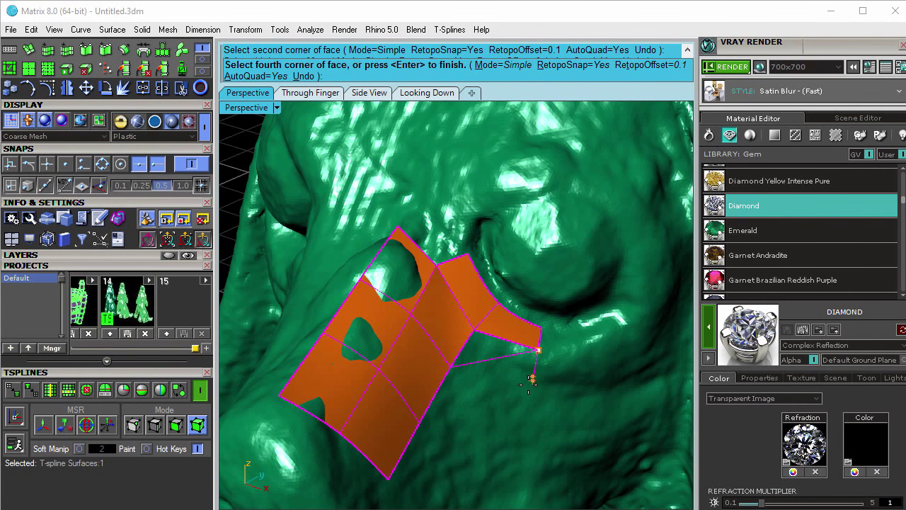
{"action": "left_click", "coordinate": [454, 367]}
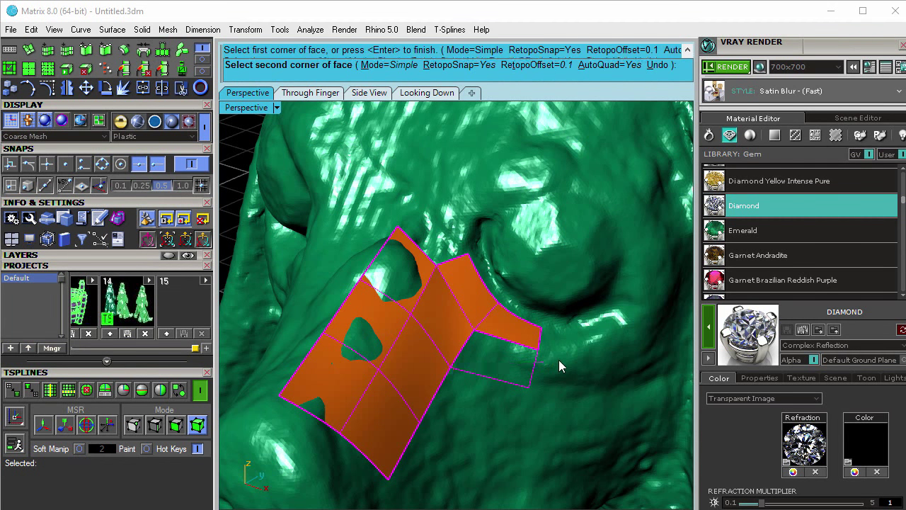
{"action": "key", "text": "Return"}
- Append another narrow face along the lower eyelid, continuing from the first under-eye face toward the outer eye
{"action": "key", "text": "Return"}
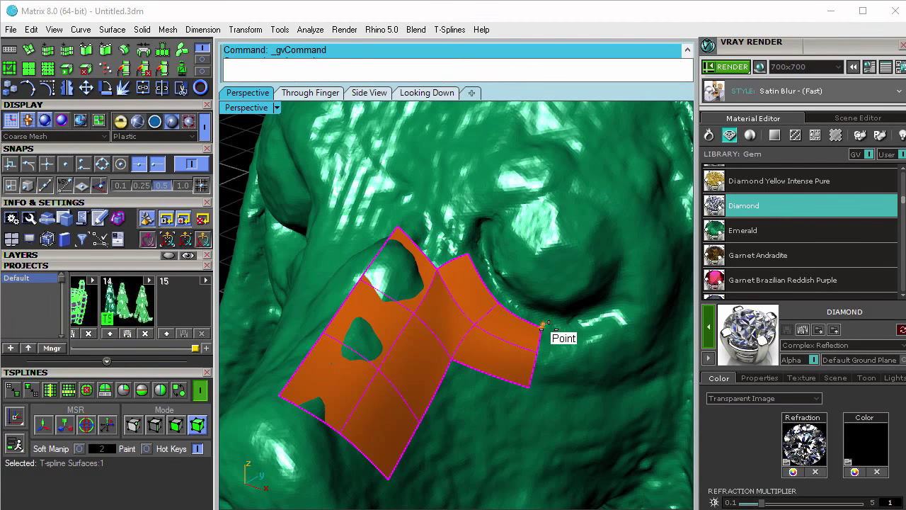
{"action": "left_click", "coordinate": [589, 324]}
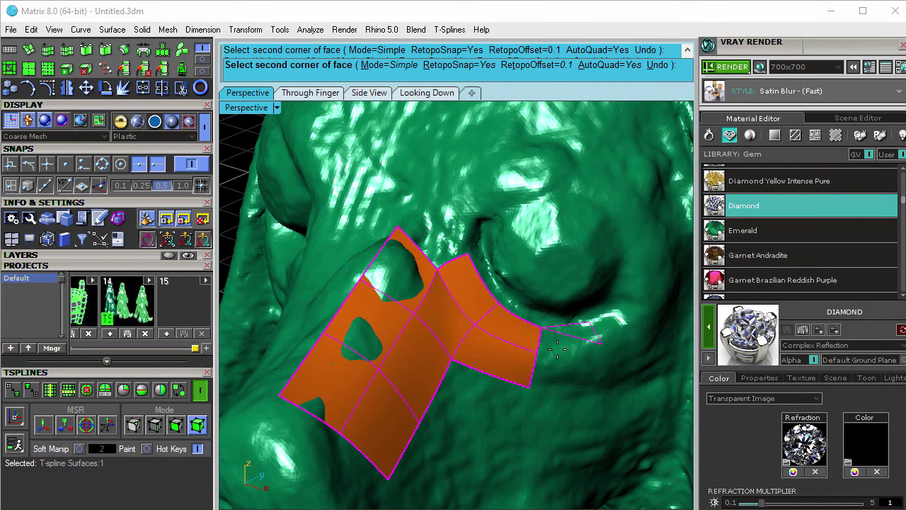
{"action": "left_click", "coordinate": [536, 352]}
{"action": "right_click", "coordinate": [565, 364]}
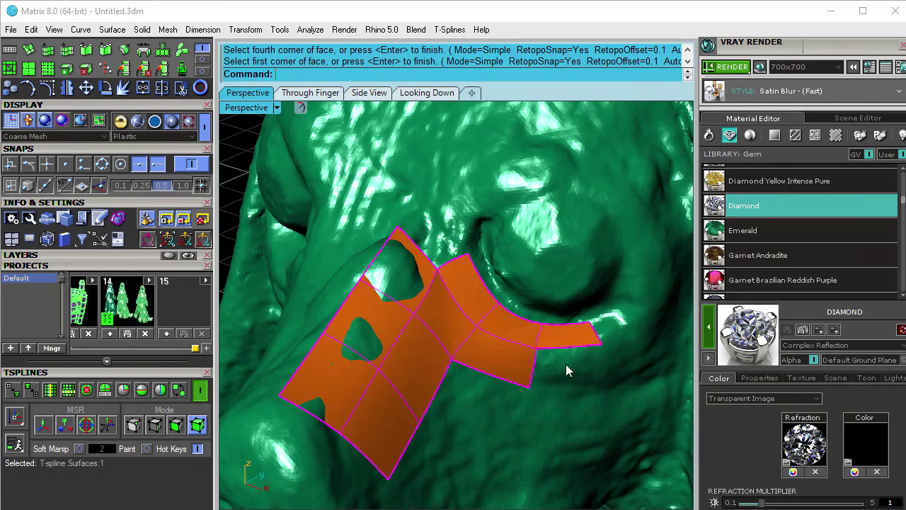
- Append a face beneath the outer under-eye face, sharing the outer edge of the lower cheek face
{"action": "right_click_drag", "start_coordinate": [566, 364], "coordinate": [545, 380]}
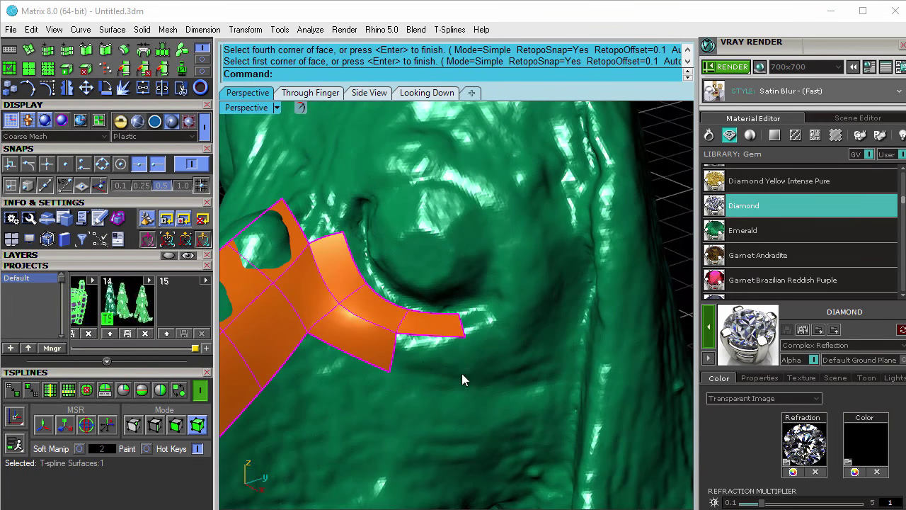
{"action": "right_click", "coordinate": [416, 356]}
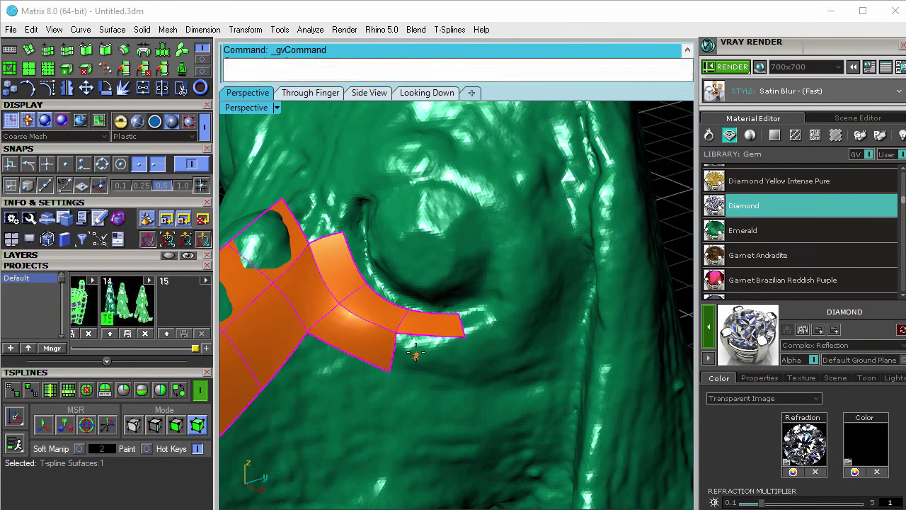
{"action": "left_click", "coordinate": [465, 339]}
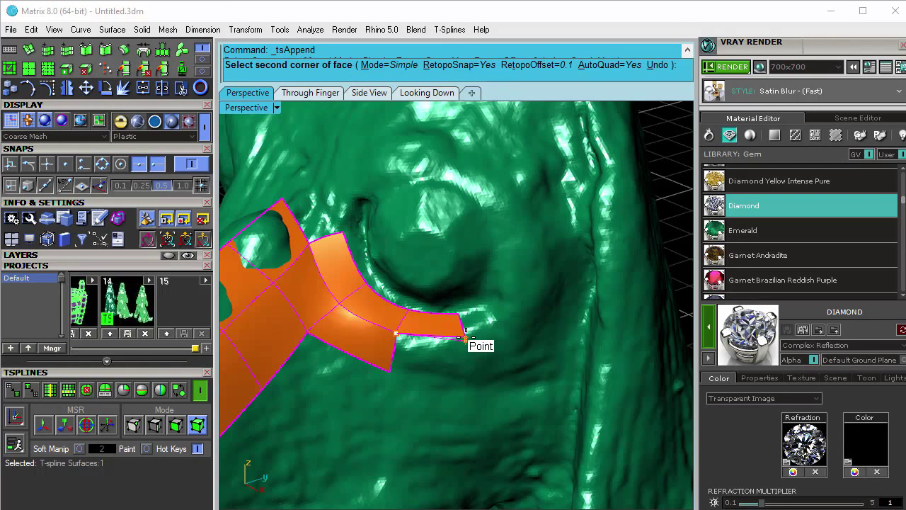
{"action": "left_click", "coordinate": [464, 374]}
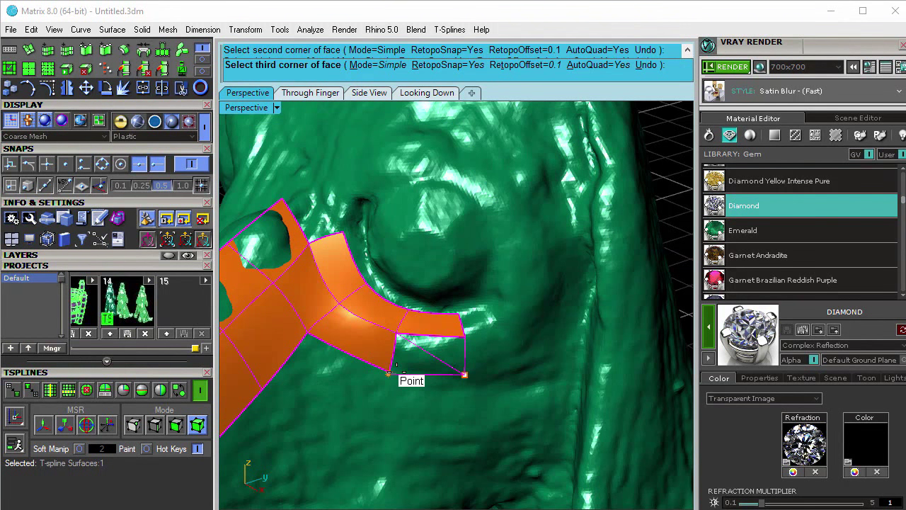
{"action": "left_click", "coordinate": [395, 372]}
{"action": "right_click", "coordinate": [398, 370]}
{"action": "right_click", "coordinate": [400, 369]}
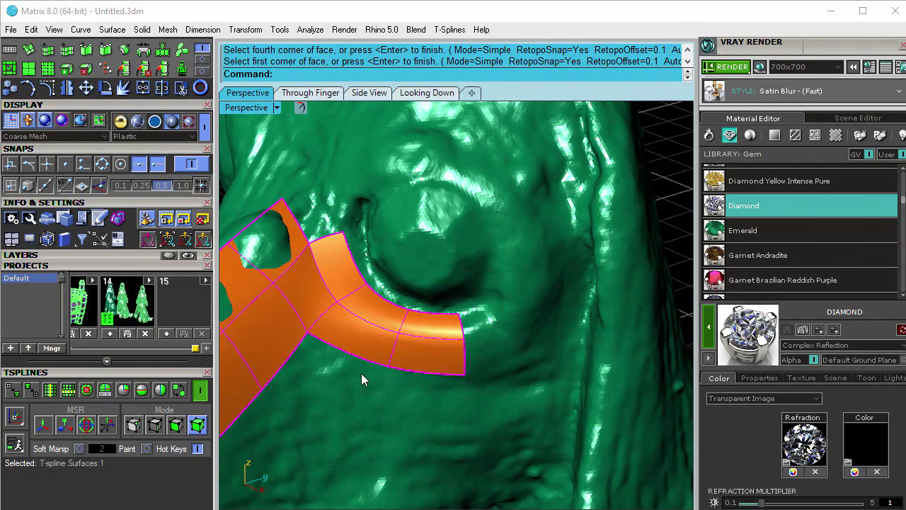
- Append a thin face along the top edge of the outer under-eye face, up to the eye socket's rim
{"action": "right_click", "coordinate": [458, 305]}
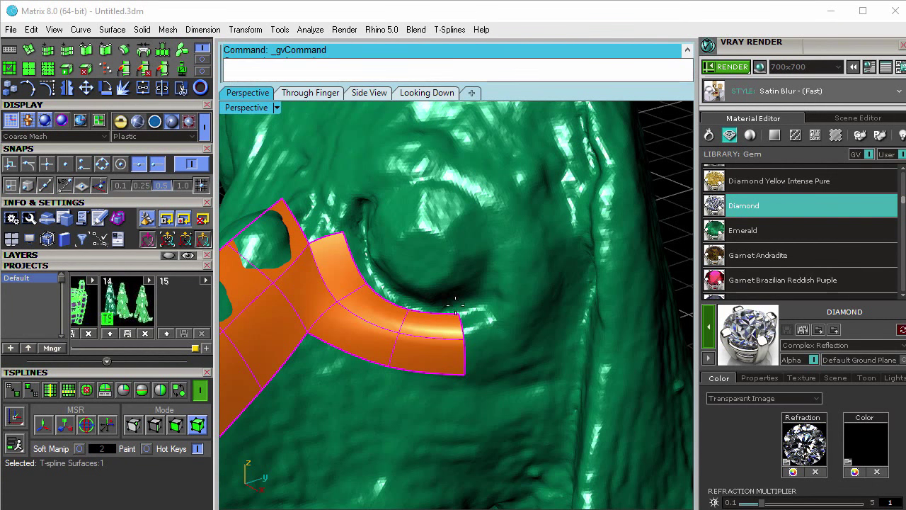
{"action": "left_click", "coordinate": [453, 309]}
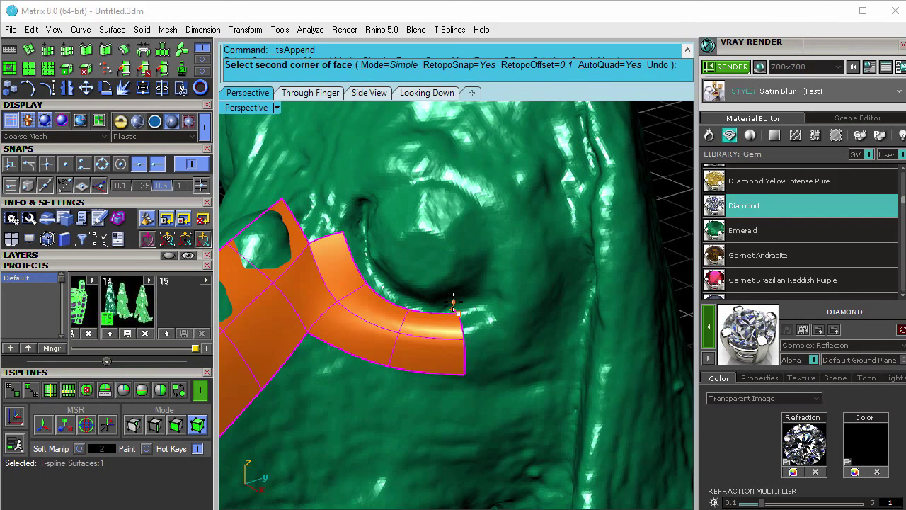
{"action": "left_click", "coordinate": [417, 304]}
{"action": "scroll", "coordinate": [415, 301], "scroll_direction": "up", "scroll_amount": 2}
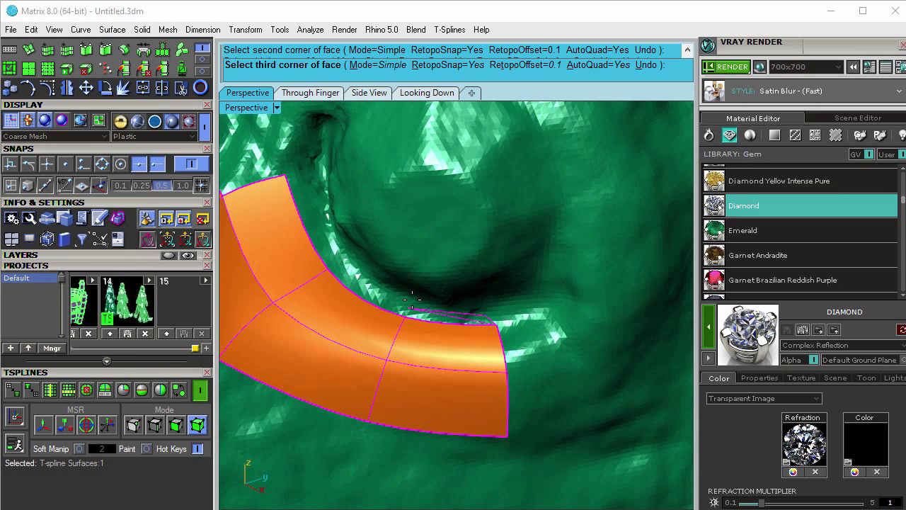
{"action": "left_click", "coordinate": [405, 316]}
{"action": "key", "text": "Return"}
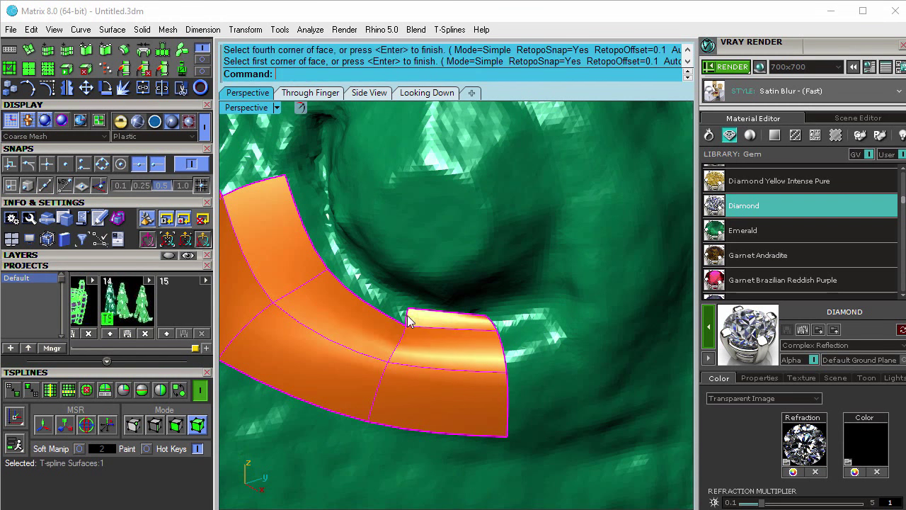
- Append a thin rim face along the middle under-eye face, sharing the inner end of the outer rim face
{"action": "key", "text": "Return"}
{"action": "left_click", "coordinate": [406, 309]}
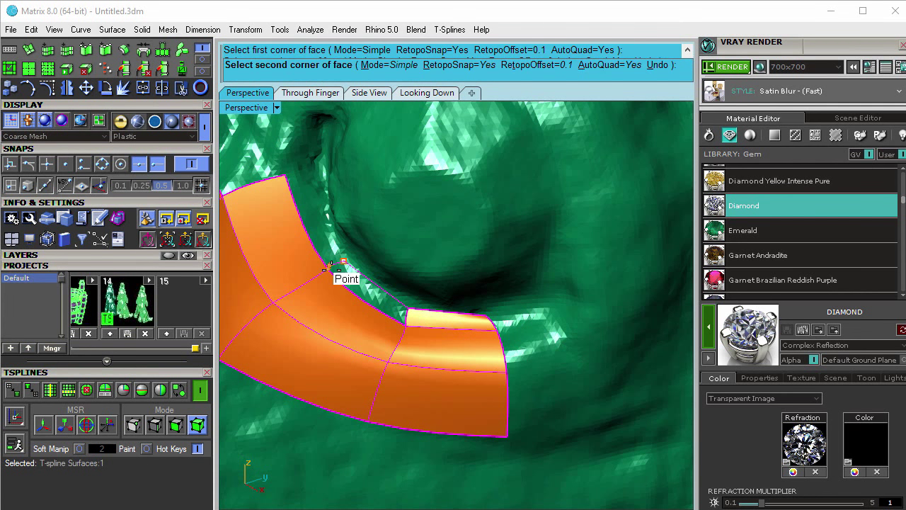
{"action": "left_click", "coordinate": [329, 268]}
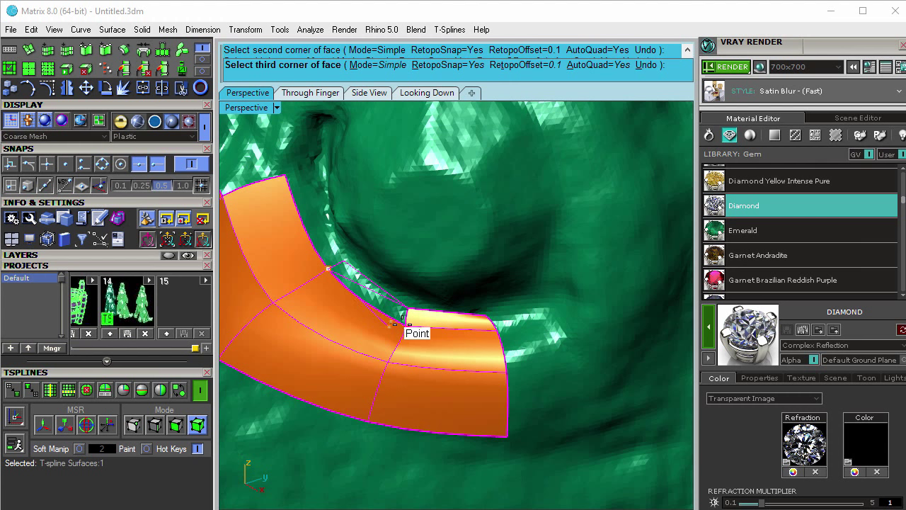
{"action": "left_click", "coordinate": [404, 318]}
{"action": "key", "text": "Return"}
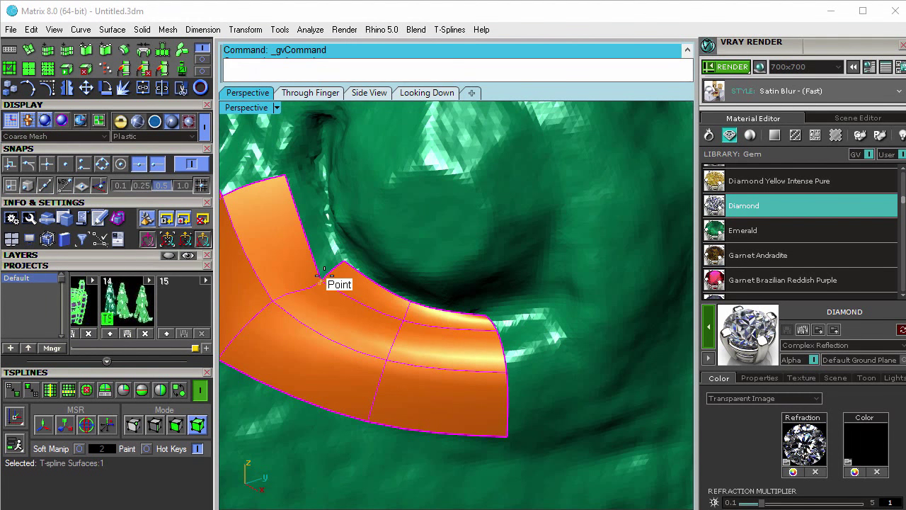
- Append a thin rim face along the inner eye-corner face, completing the strip around the lower eye socket
{"action": "left_click", "coordinate": [344, 264]}
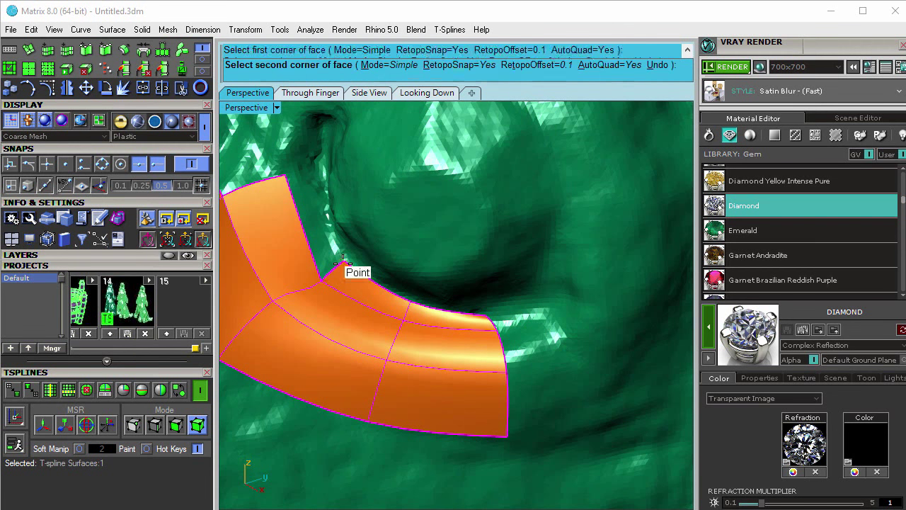
{"action": "left_click", "coordinate": [314, 170]}
{"action": "left_click", "coordinate": [290, 178]}
{"action": "key", "text": "Return"}
{"action": "key", "text": "Return"}
- Append a face on the cheek in the corner between the snout patch's side edge and the under-eye strip's lower edge
{"action": "right_click_drag", "start_coordinate": [351, 231], "coordinate": [404, 297]}
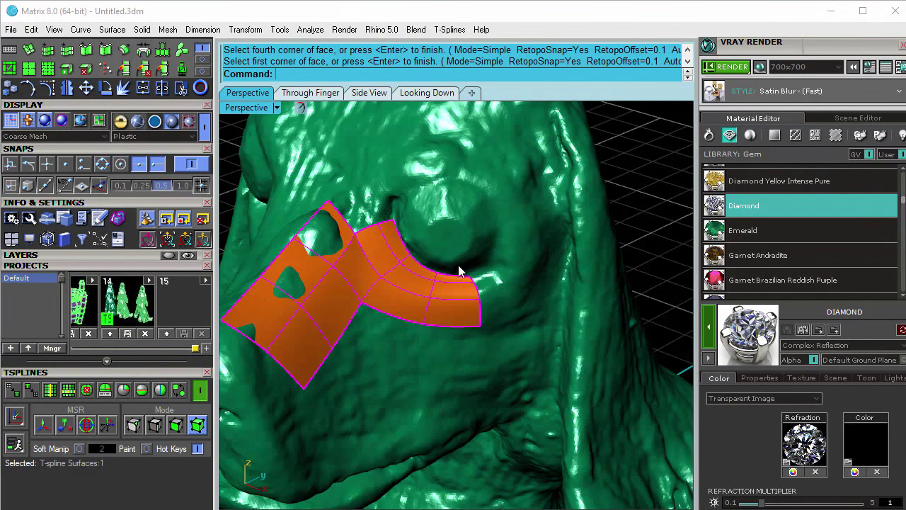
{"action": "scroll", "coordinate": [431, 309], "scroll_direction": "down", "scroll_amount": 5}
{"action": "scroll", "coordinate": [407, 303], "scroll_direction": "up", "scroll_amount": 5}
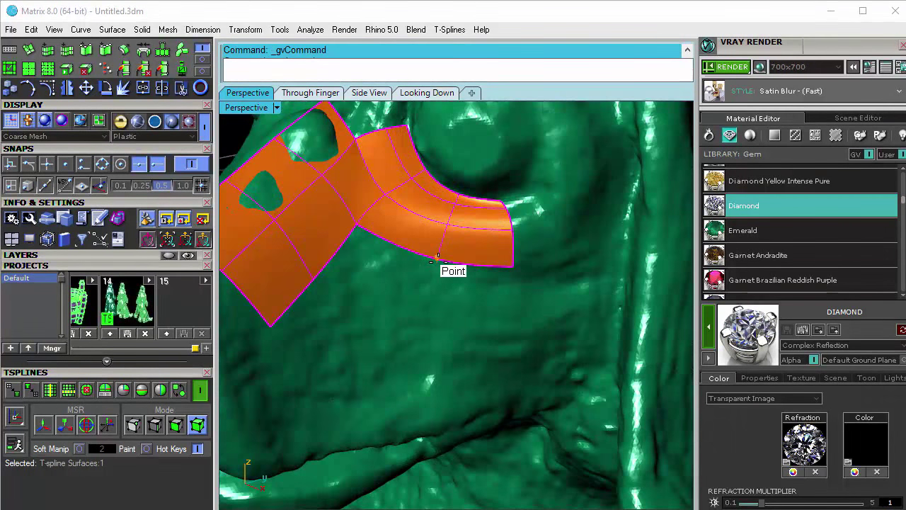
{"action": "left_click", "coordinate": [438, 258]}
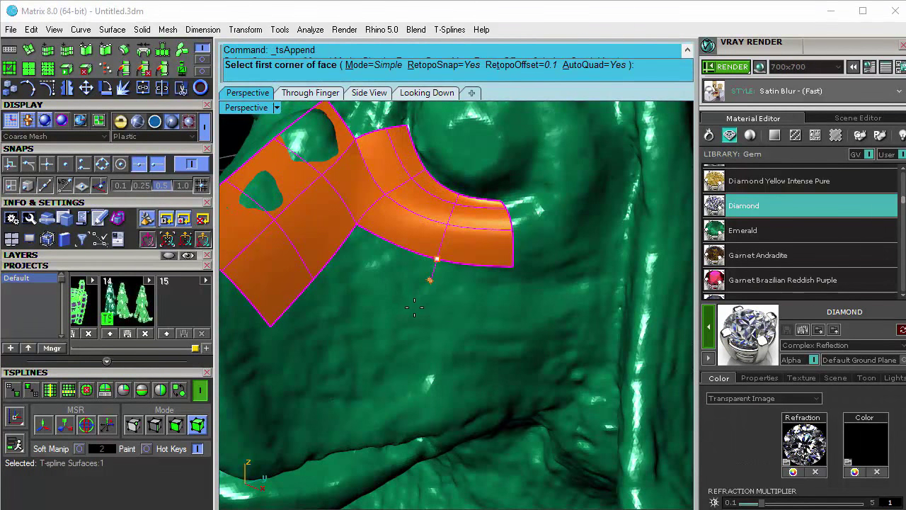
{"action": "left_click", "coordinate": [311, 280]}
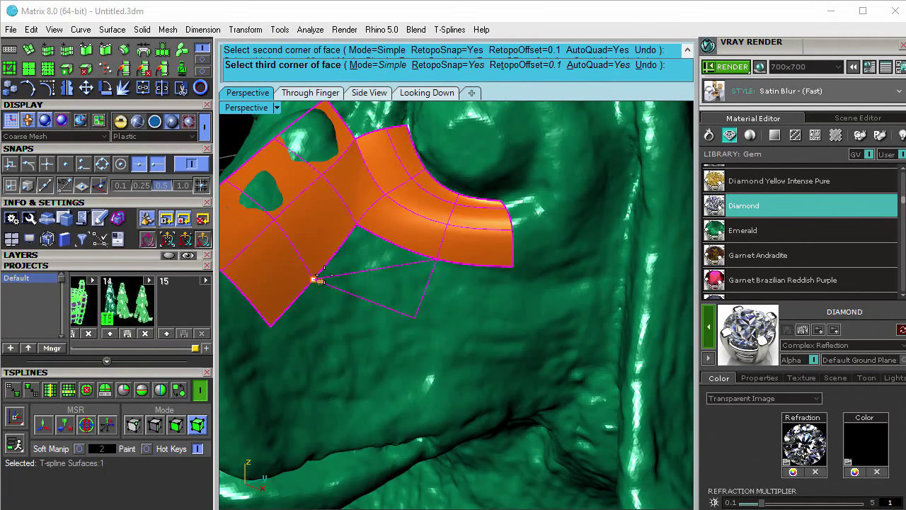
{"action": "left_click", "coordinate": [356, 228]}
{"action": "key", "text": "Return"}
{"action": "scroll", "coordinate": [377, 252], "scroll_direction": "down", "scroll_amount": 3}
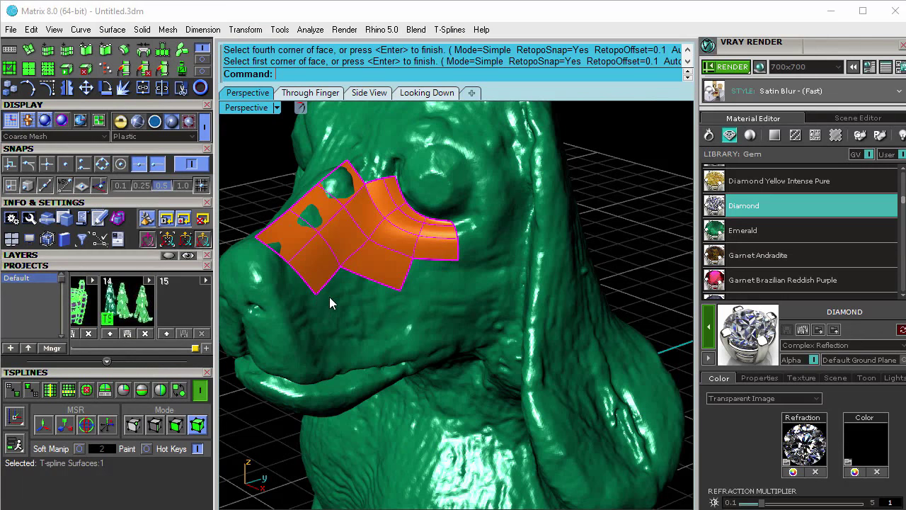
{"action": "right_click_drag", "start_coordinate": [329, 297], "coordinate": [283, 304]}
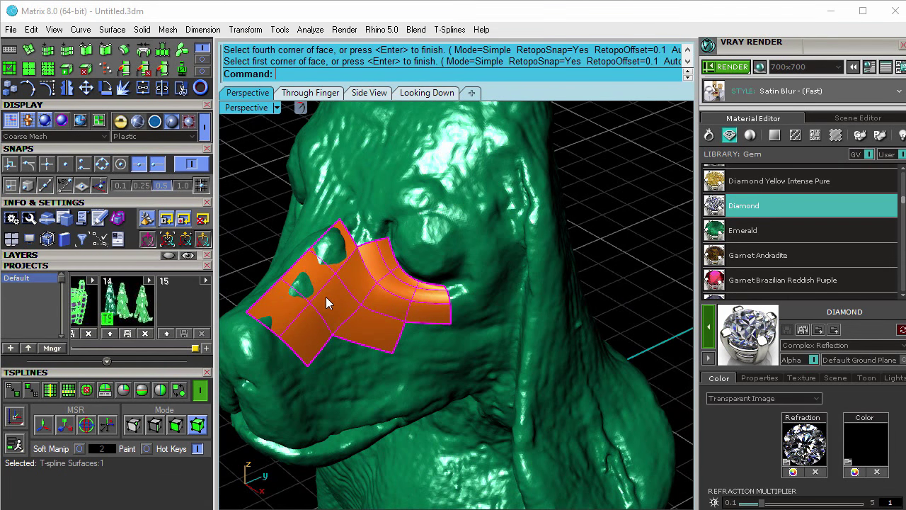
{"action": "right_click_drag", "start_coordinate": [418, 313], "coordinate": [397, 262]}
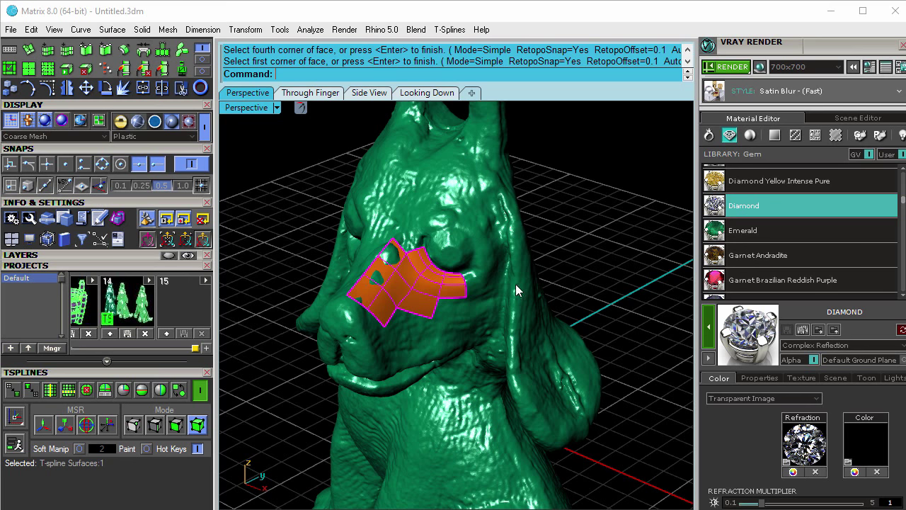
{"action": "left_click", "coordinate": [539, 298]}
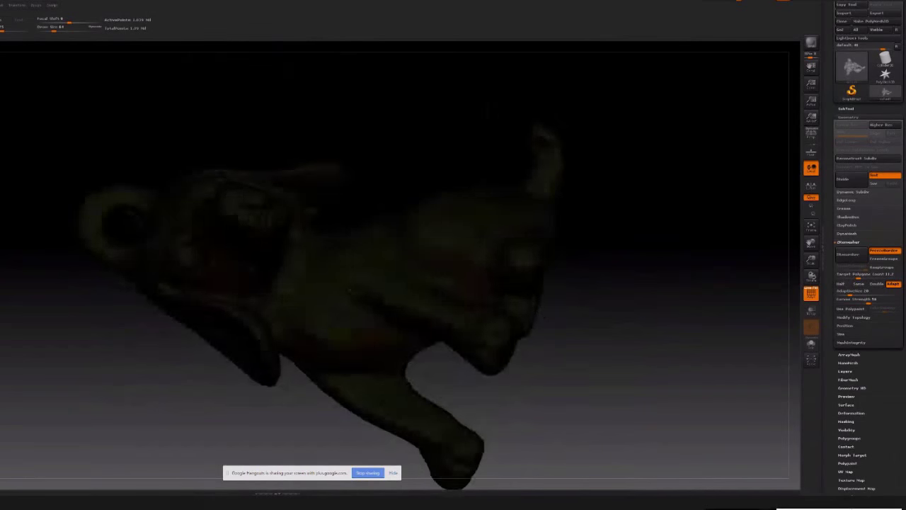
- Switch to ZBrush and turn off the polyframe display on the dense dog scan
{"action": "left_click_drag", "start_coordinate": [588, 299], "coordinate": [589, 151]}
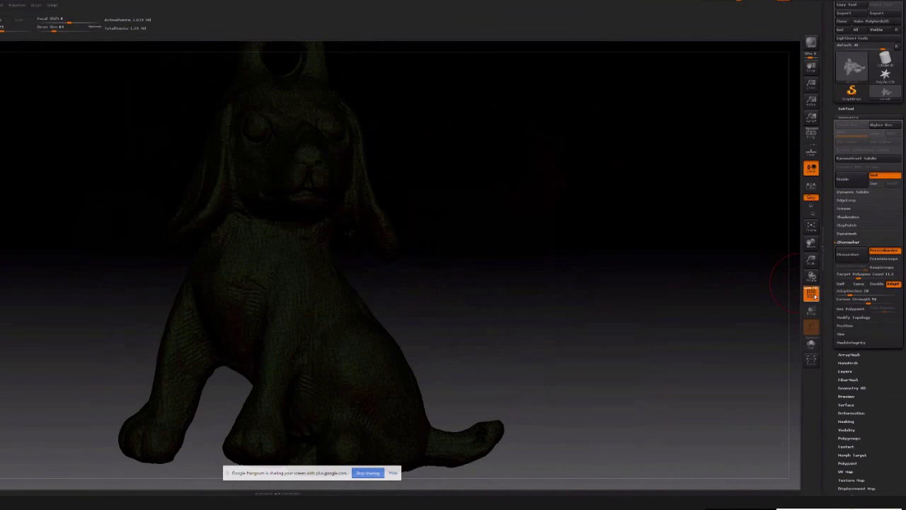
{"action": "left_click", "coordinate": [811, 296]}
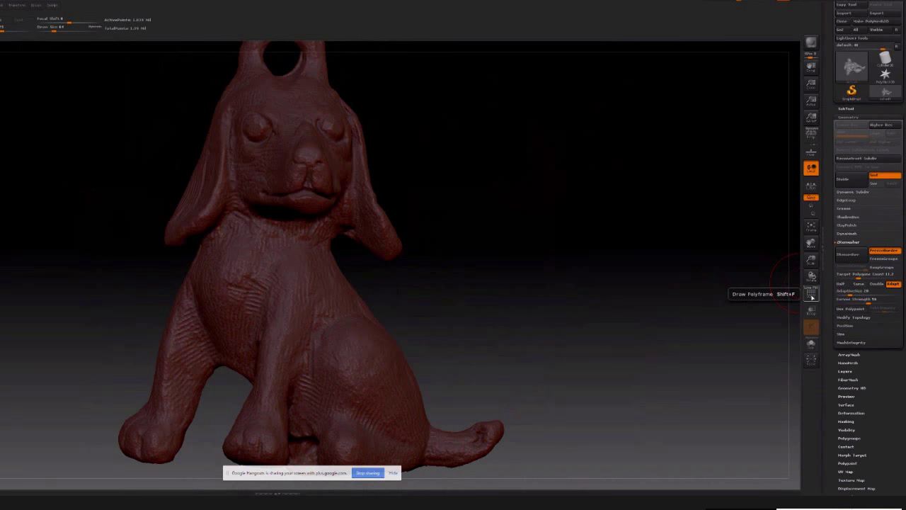
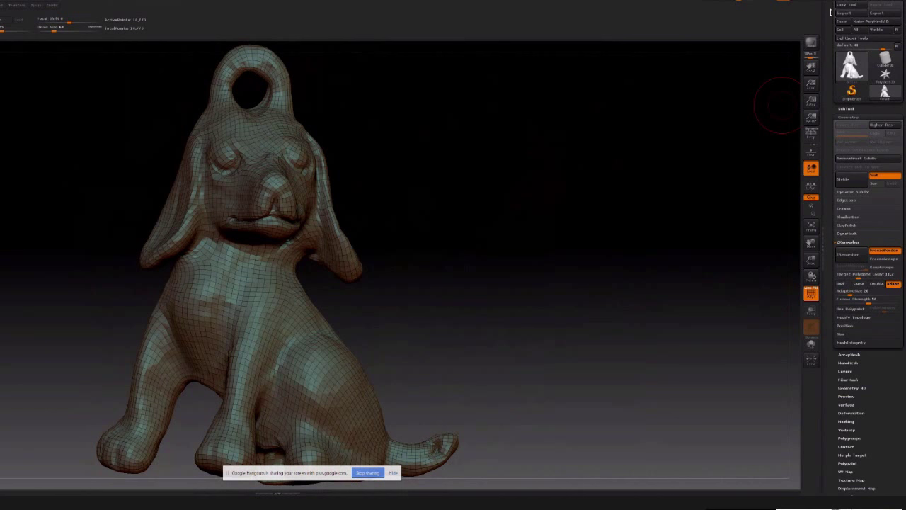
- Export the remeshed quad version of the dog to the Desktop as puppy.OBJ
{"action": "scroll", "coordinate": [830, 54], "scroll_direction": "up", "scroll_amount": 1}
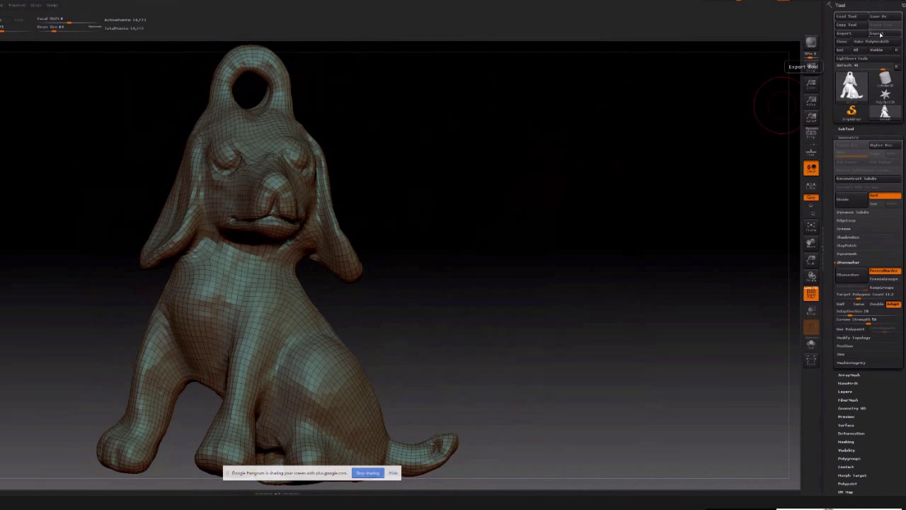
{"action": "left_click", "coordinate": [879, 33]}
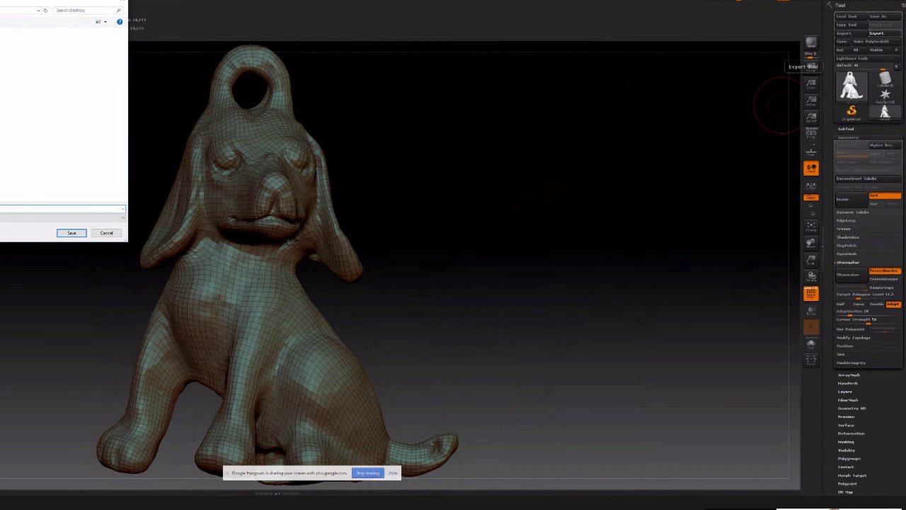
{"action": "left_click", "coordinate": [77, 235]}
{"action": "left_click", "coordinate": [328, 243]}
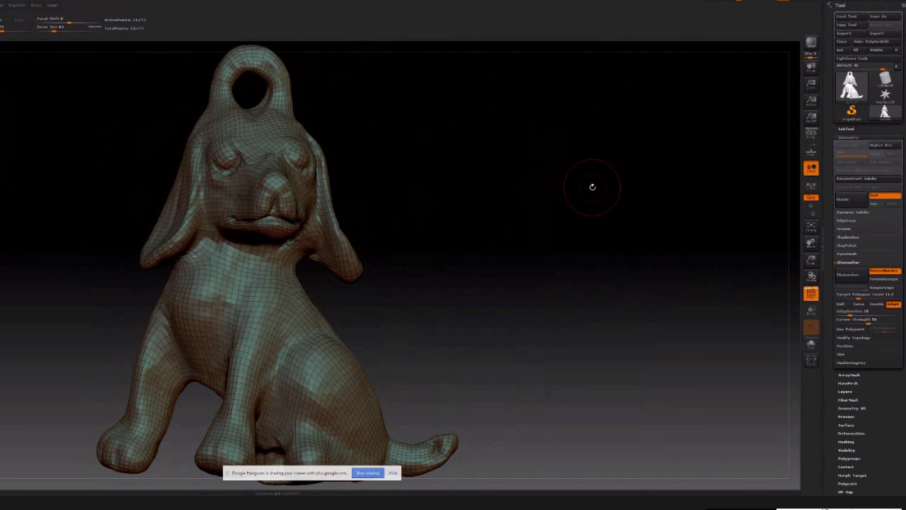
- Switch to Rhino and import puppy.OBJ from the Desktop, bringing its OBJ groups in as groups
{"action": "left_click", "coordinate": [36, 6]}
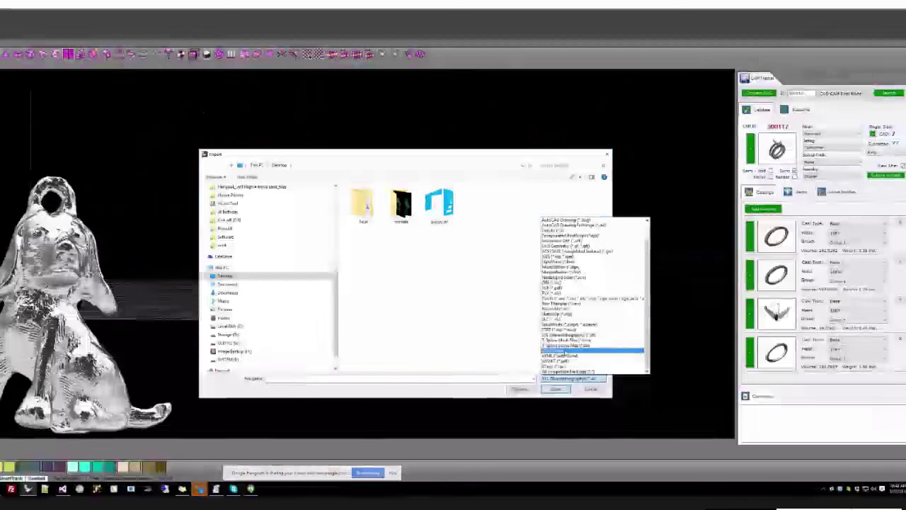
{"action": "left_click", "coordinate": [565, 286]}
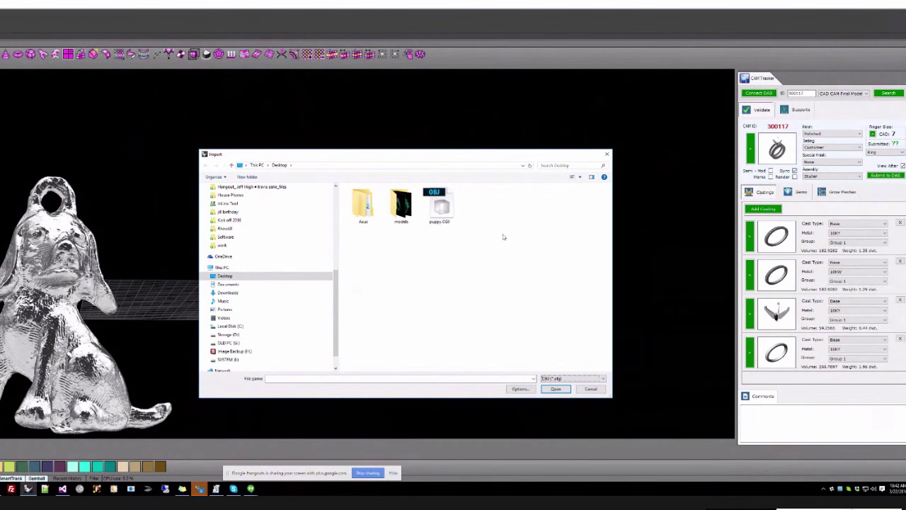
{"action": "left_click", "coordinate": [439, 206]}
{"action": "left_click", "coordinate": [556, 389]}
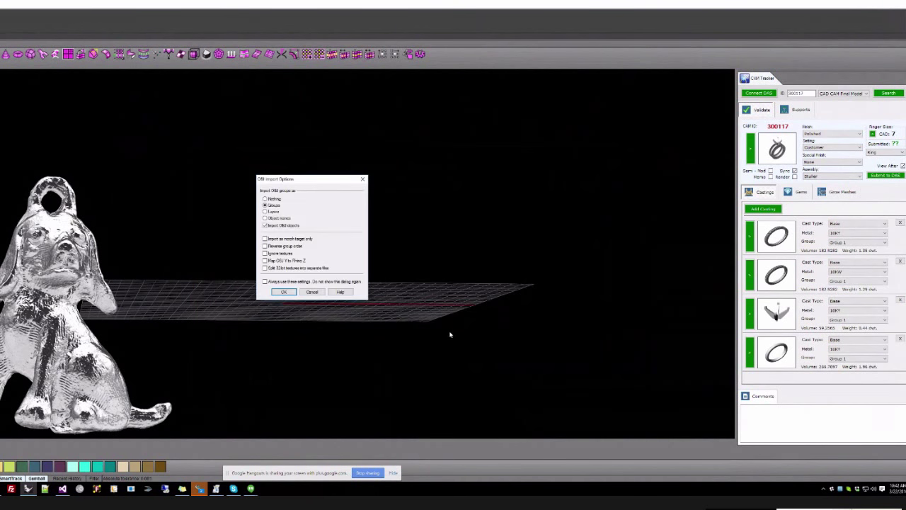
{"action": "left_click", "coordinate": [283, 292]}
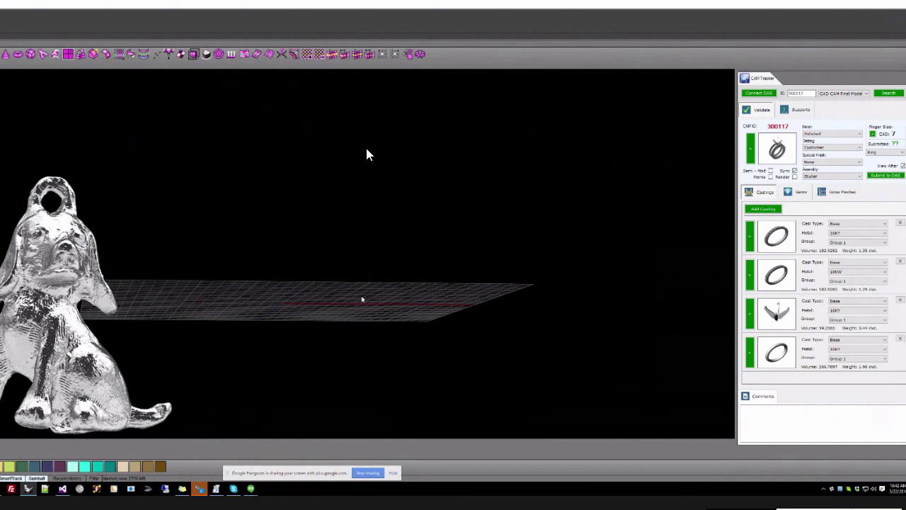
{"action": "scroll", "coordinate": [276, 312], "scroll_direction": "down", "scroll_amount": 5}
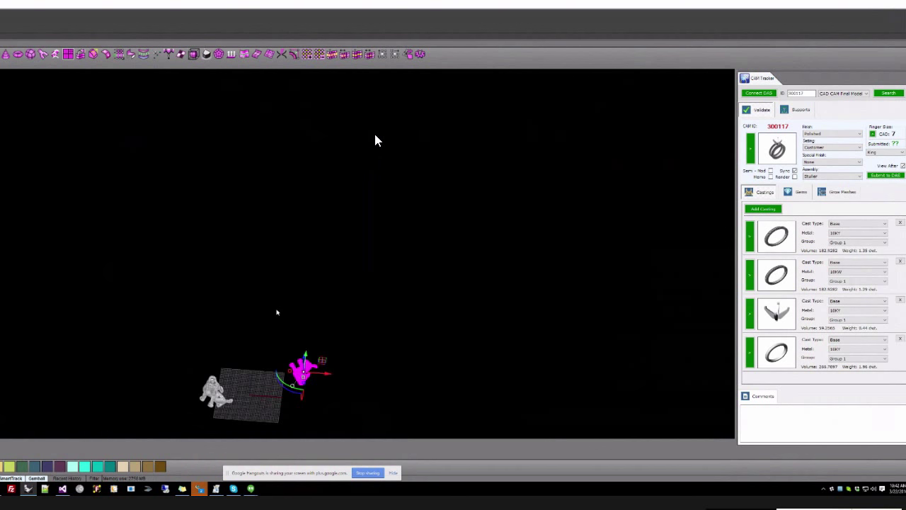
{"action": "right_click_drag", "start_coordinate": [277, 312], "coordinate": [310, 306]}
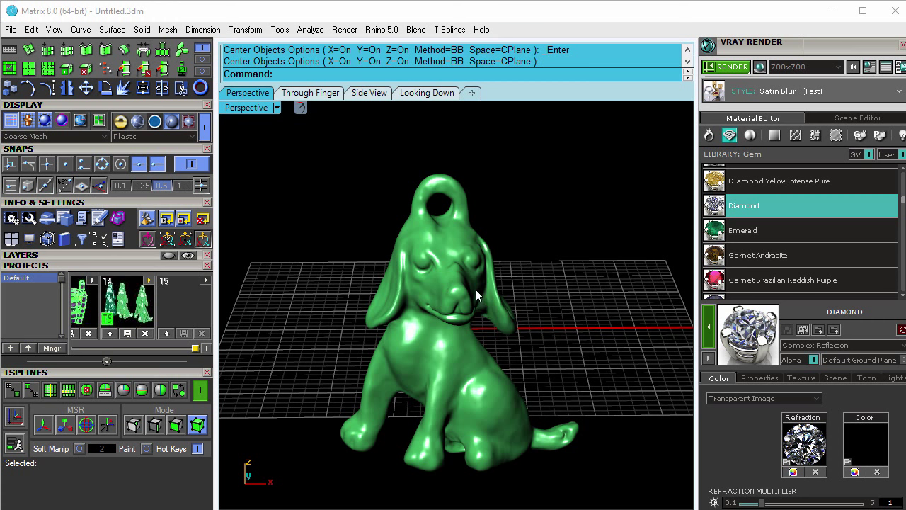
- In Matrix, select the smooth T-Spline dog and examine the mesh layout around its face and ears
{"action": "left_click", "coordinate": [458, 259]}
{"action": "scroll", "coordinate": [457, 262], "scroll_direction": "up", "scroll_amount": 5}
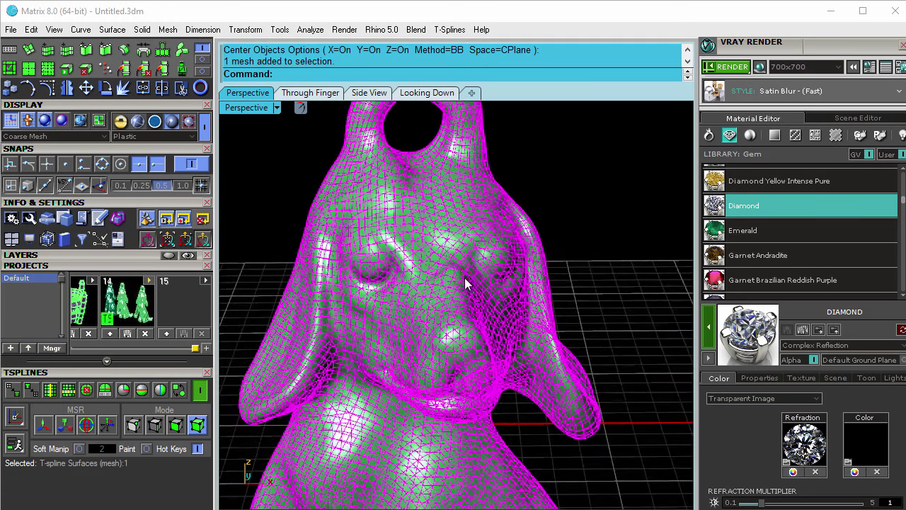
{"action": "right_click_drag", "start_coordinate": [442, 262], "coordinate": [236, 192]}
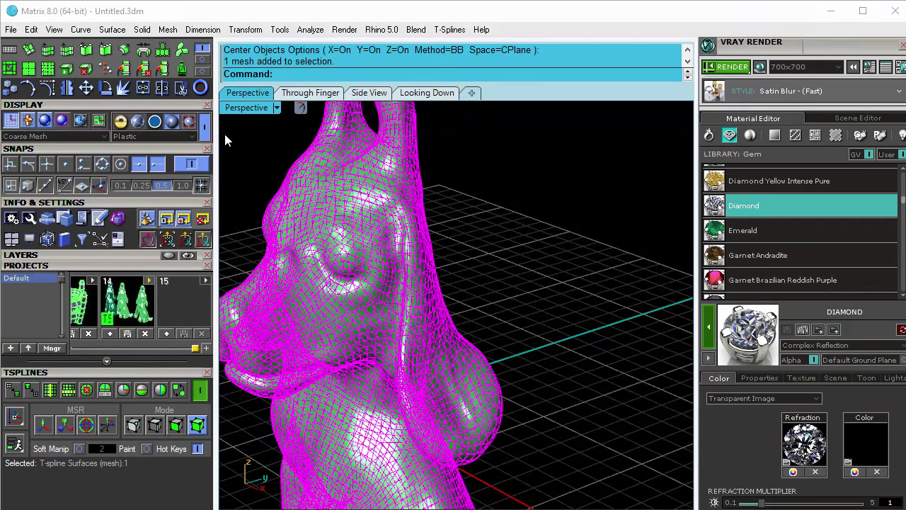
{"action": "left_click", "coordinate": [206, 129]}
{"action": "left_click", "coordinate": [471, 208]}
{"action": "mouse_move", "coordinate": [463, 273]}
{"action": "right_mouse_down"}
{"action": "mouse_move", "coordinate": [401, 275]}
{"action": "mouse_move", "coordinate": [426, 200]}
{"action": "mouse_move", "coordinate": [542, 209]}
{"action": "mouse_move", "coordinate": [549, 244]}
{"action": "mouse_move", "coordinate": [501, 247]}
{"action": "right_mouse_up"}
- Set the Perspective view's display mode to Shaded and clear the dog selection
{"action": "left_click", "coordinate": [418, 230]}
{"action": "left_click", "coordinate": [140, 122]}
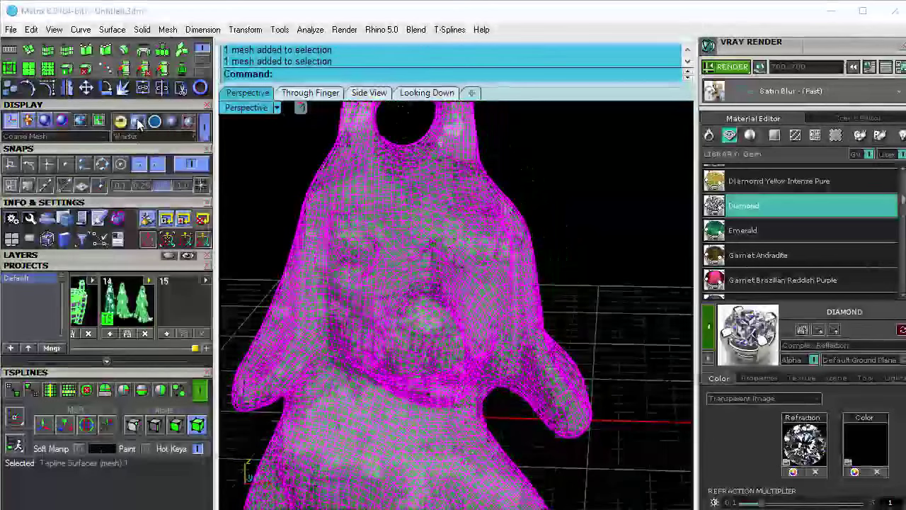
{"action": "left_click", "coordinate": [570, 263]}
{"action": "right_click_drag", "start_coordinate": [570, 264], "coordinate": [408, 335]}
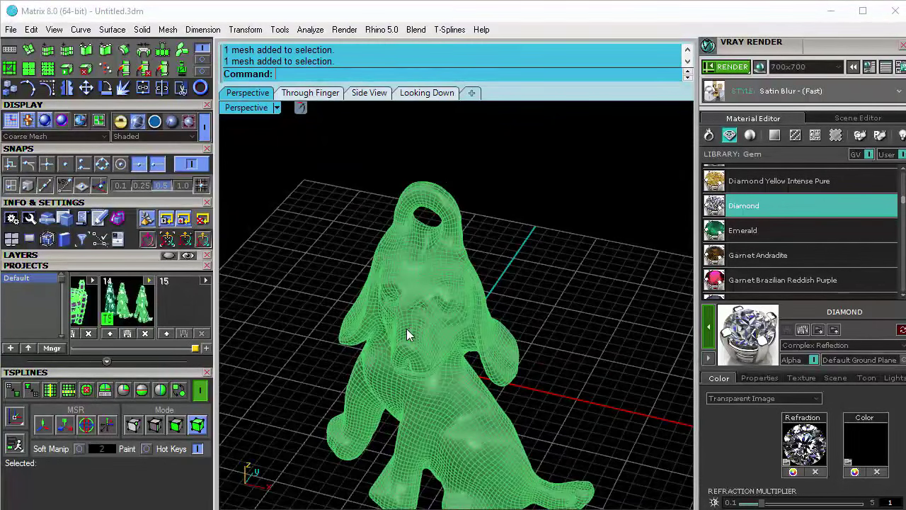
- Convert the whole T-Spline dog into a Rhino polysurface
{"action": "left_click", "coordinate": [432, 299]}
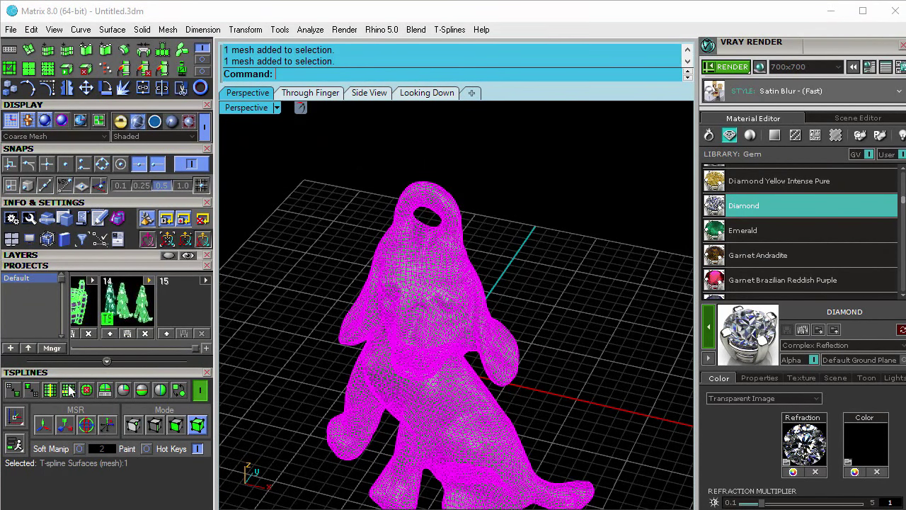
{"action": "left_click", "coordinate": [32, 390]}
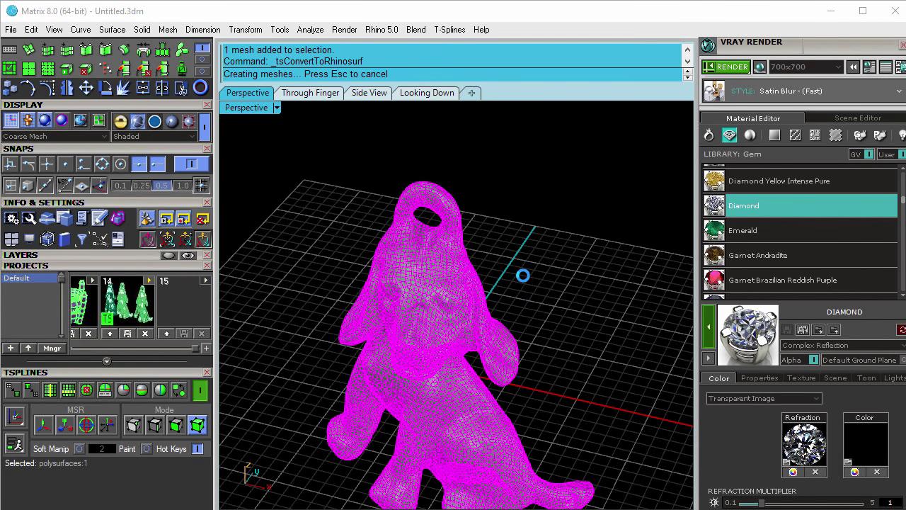
{"action": "left_click", "coordinate": [526, 263]}
{"action": "right_click_drag", "start_coordinate": [459, 339], "coordinate": [470, 262]}
- Open the object information for the converted dog to check its geometry, close the report and deselect the dog
{"action": "left_click", "coordinate": [472, 262]}
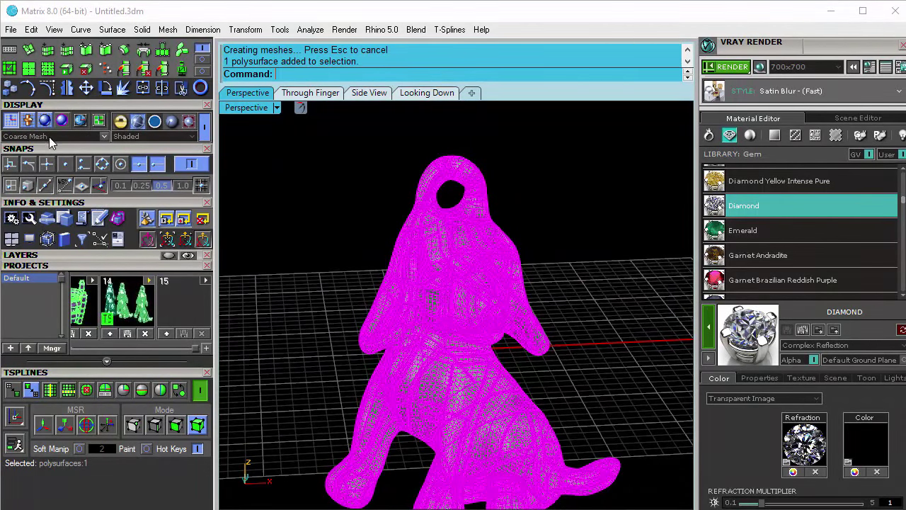
{"action": "left_click_drag", "start_coordinate": [48, 147], "coordinate": [56, 225]}
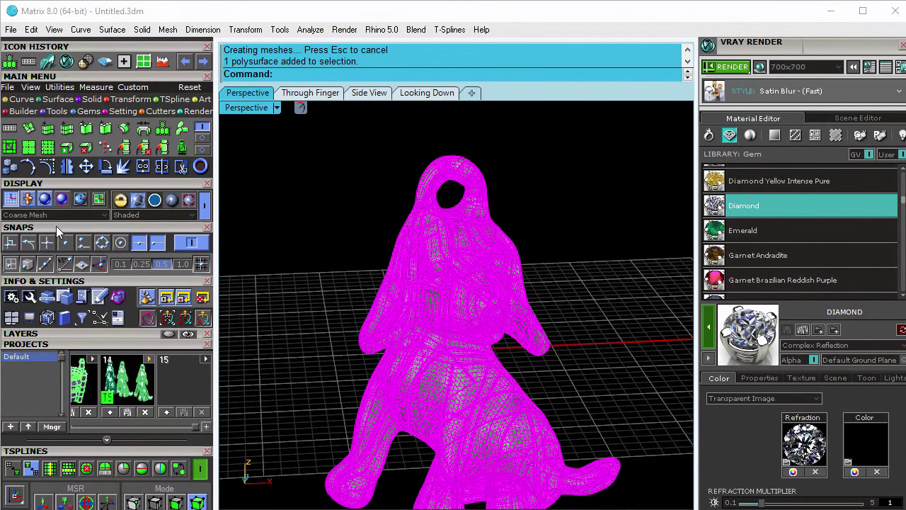
{"action": "left_click", "coordinate": [64, 301]}
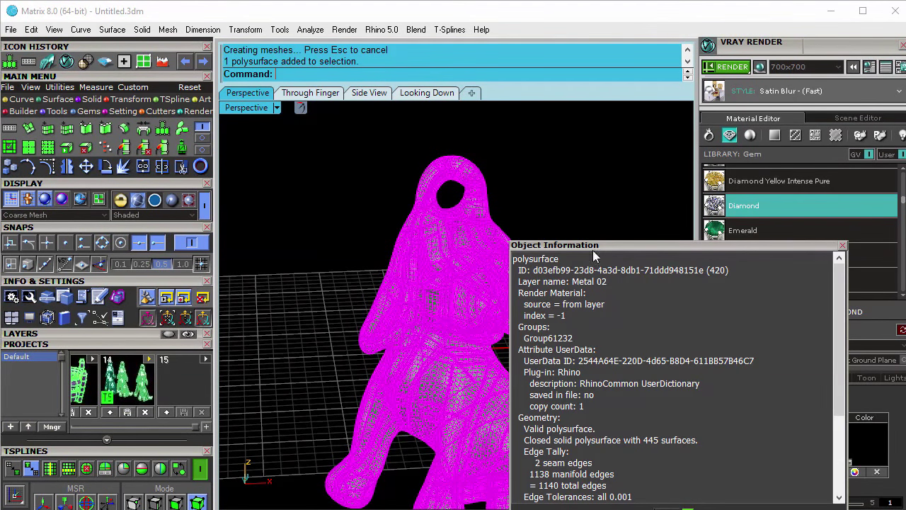
{"action": "left_click_drag", "start_coordinate": [600, 245], "coordinate": [441, 131]}
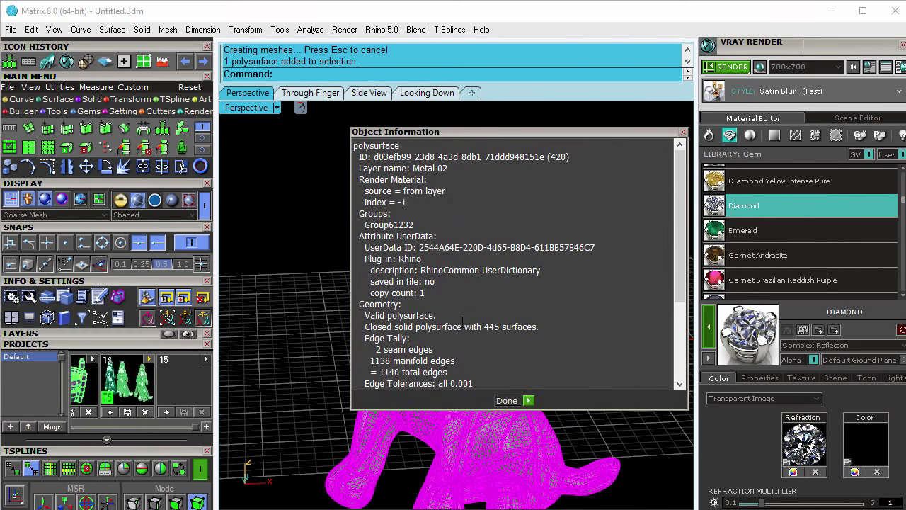
{"action": "left_click", "coordinate": [529, 402]}
{"action": "left_click", "coordinate": [526, 282]}
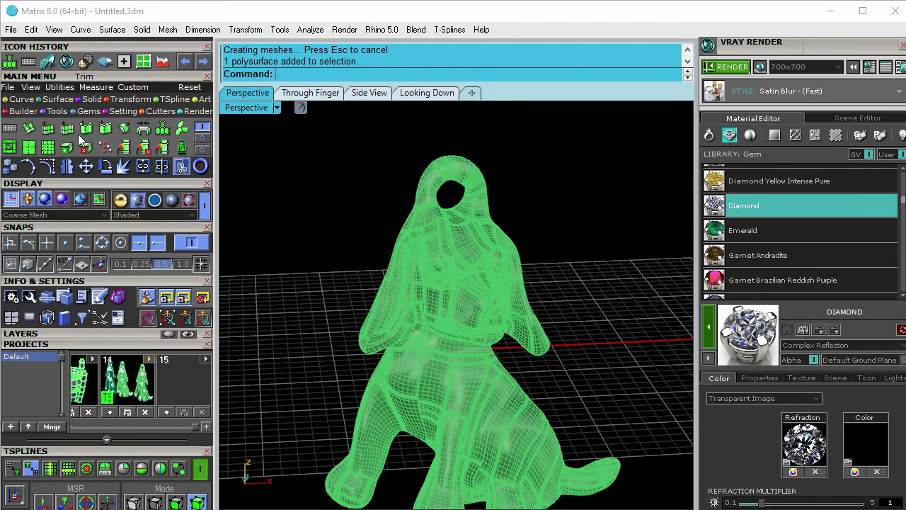
- Set the Perspective view's display mode to Plastic for the dog polysurface
{"action": "left_click", "coordinate": [173, 201]}
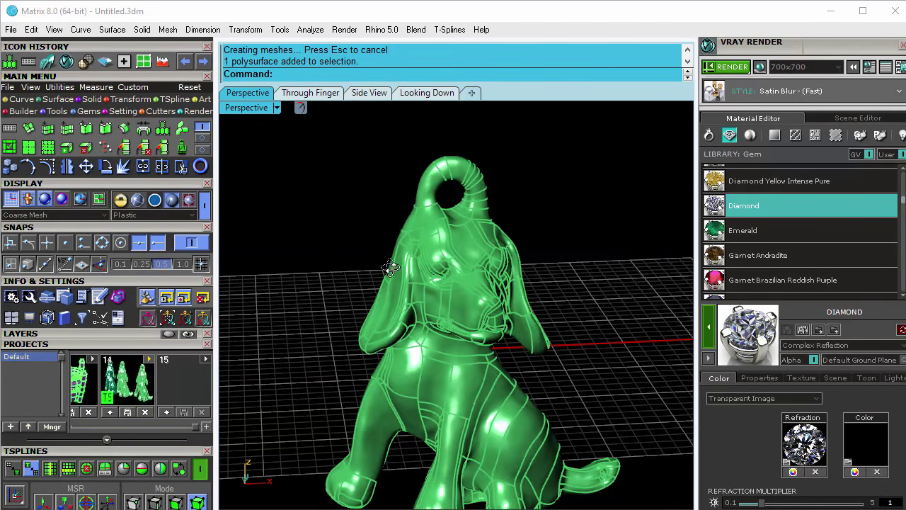
{"action": "right_click_drag", "start_coordinate": [391, 267], "coordinate": [352, 288]}
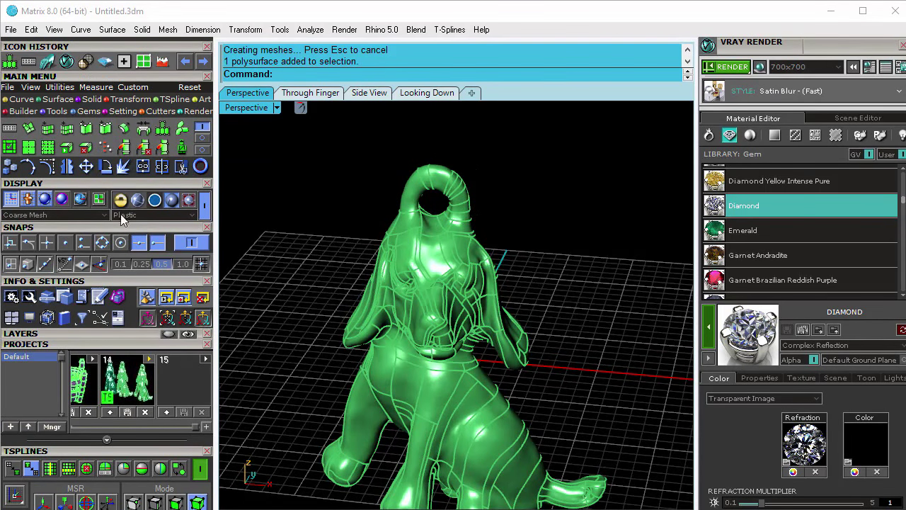
- Close the T-Splines tools and load a 1.5 mm round diamond with Gem Loader
{"action": "scroll", "coordinate": [61, 326], "scroll_direction": "down", "scroll_amount": 5}
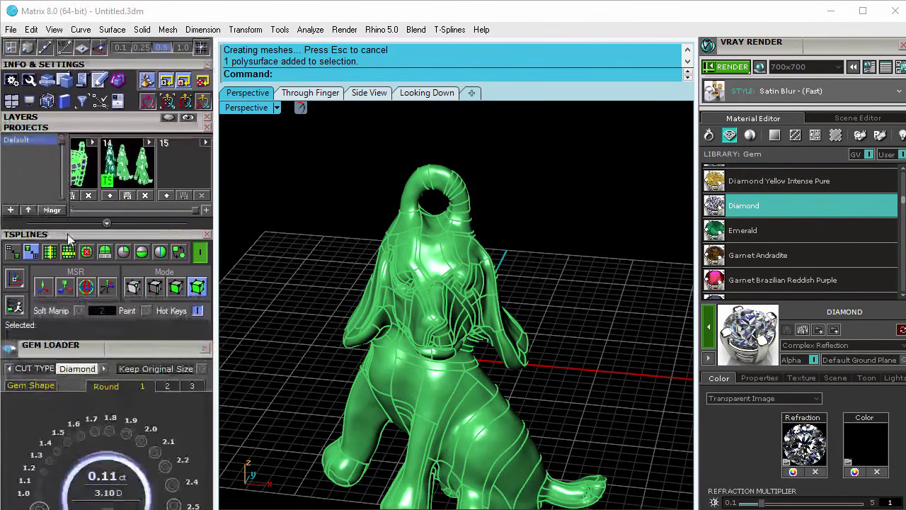
{"action": "left_click", "coordinate": [206, 234]}
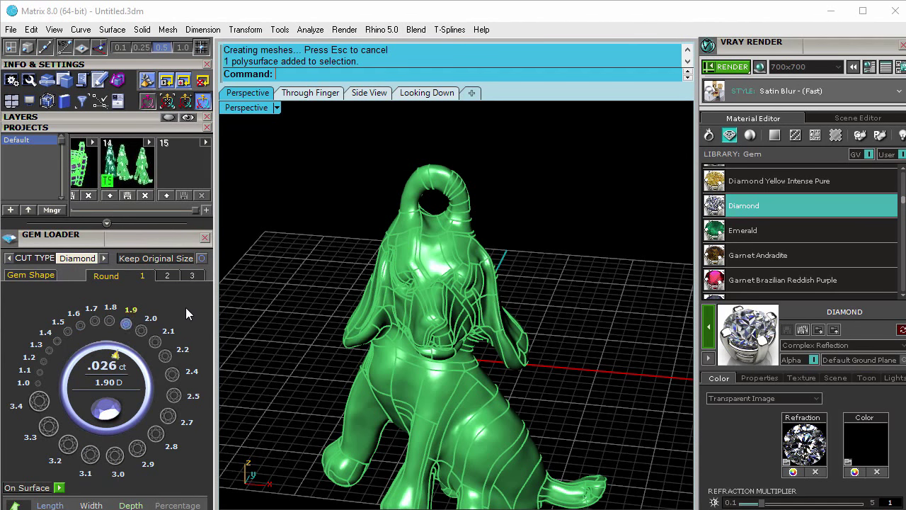
{"action": "left_click", "coordinate": [95, 321]}
{"action": "left_click", "coordinate": [94, 321]}
{"action": "left_click", "coordinate": [68, 443]}
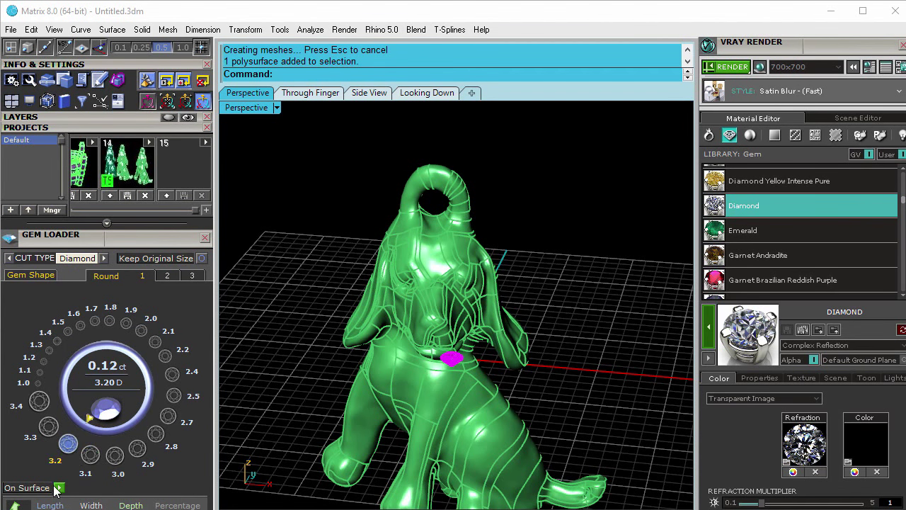
- Start Gem on Surface with the dog as target, turn off object snaps and place the round diamond on its upper chest
{"action": "left_click", "coordinate": [59, 488]}
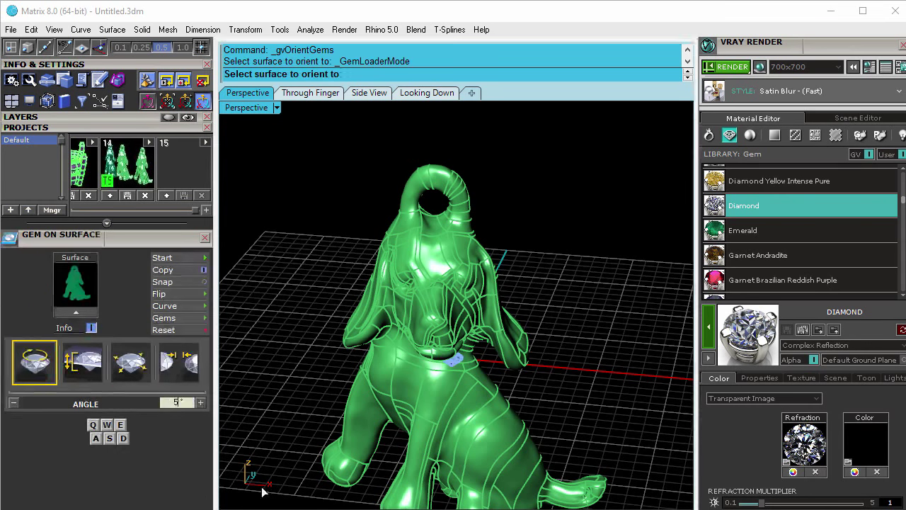
{"action": "left_click", "coordinate": [404, 353]}
{"action": "scroll", "coordinate": [405, 354], "scroll_direction": "up", "scroll_amount": 5}
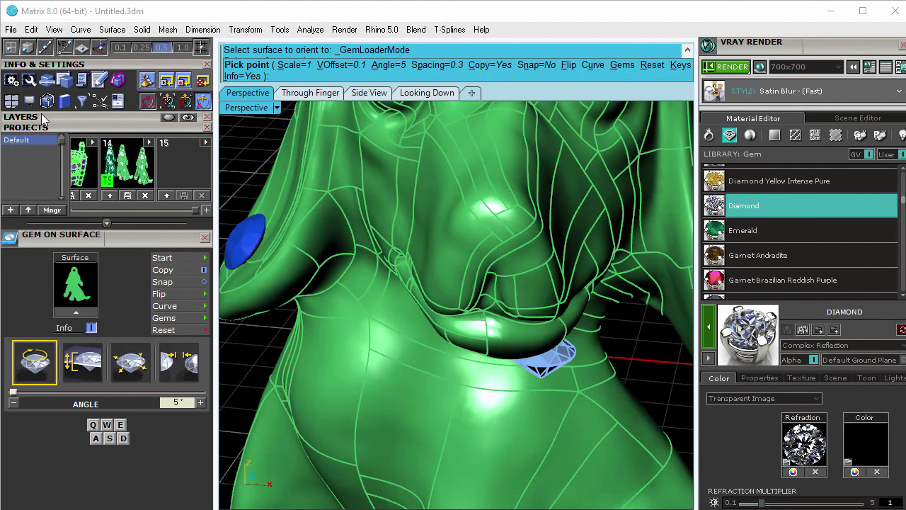
{"action": "left_click_drag", "start_coordinate": [42, 117], "coordinate": [41, 172]}
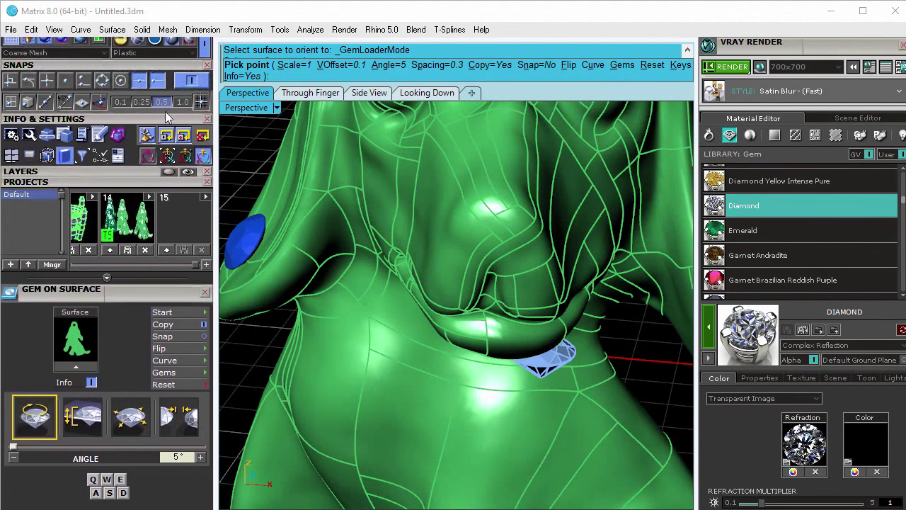
{"action": "left_click", "coordinate": [191, 85]}
{"action": "left_click", "coordinate": [373, 312]}
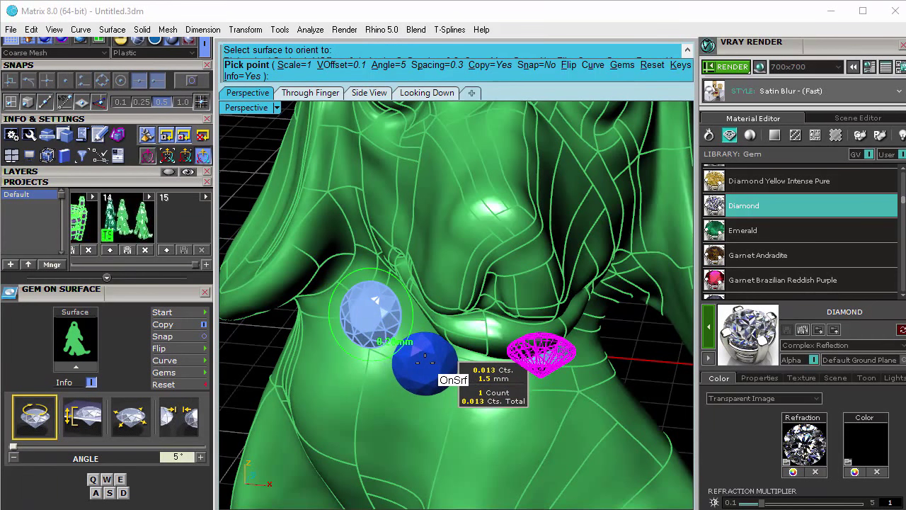
- Place seven more 1.5 mm round diamonds around the first one on the dog's chest and finish Gem on Surface
{"action": "left_click", "coordinate": [422, 361]}
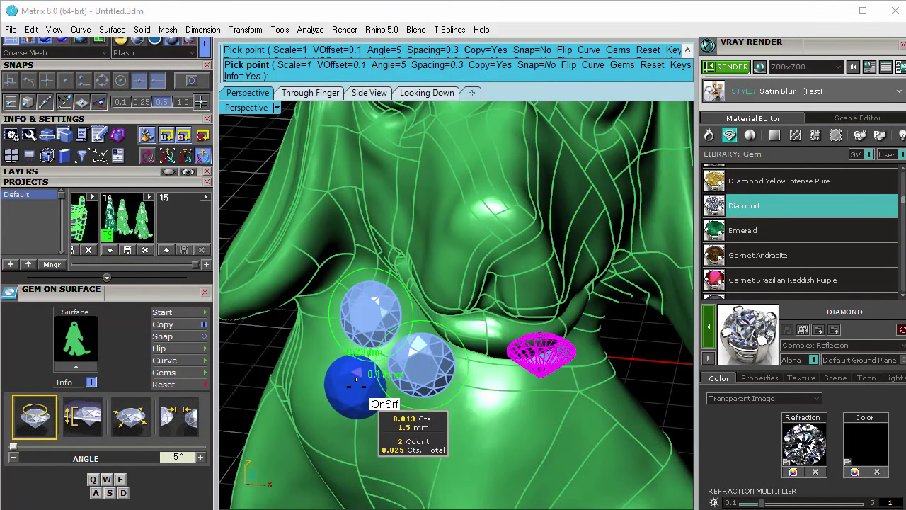
{"action": "left_click", "coordinate": [356, 383]}
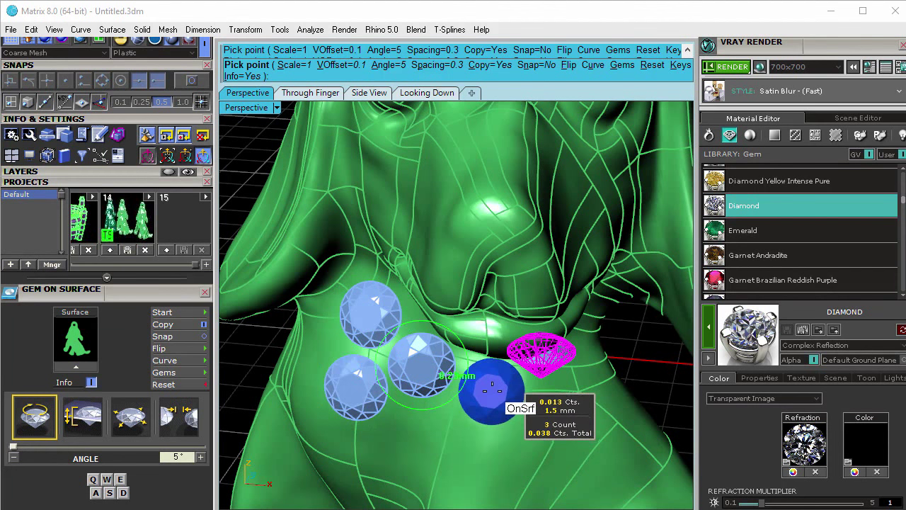
{"action": "left_click", "coordinate": [493, 387]}
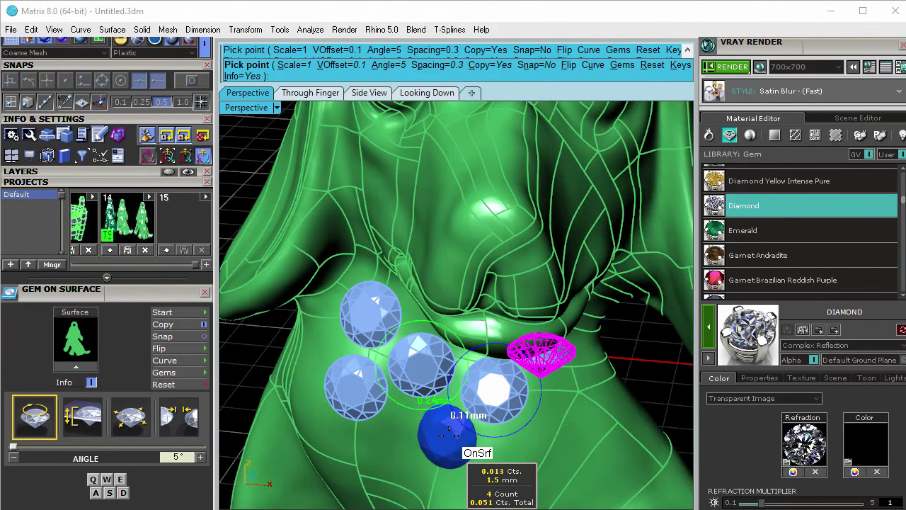
{"action": "left_click", "coordinate": [446, 428]}
{"action": "left_click", "coordinate": [384, 448]}
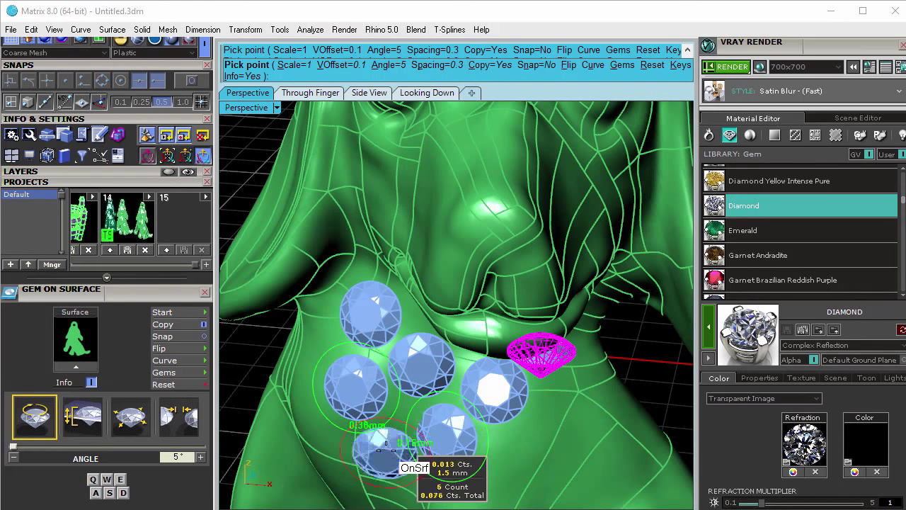
{"action": "left_click", "coordinate": [315, 332]}
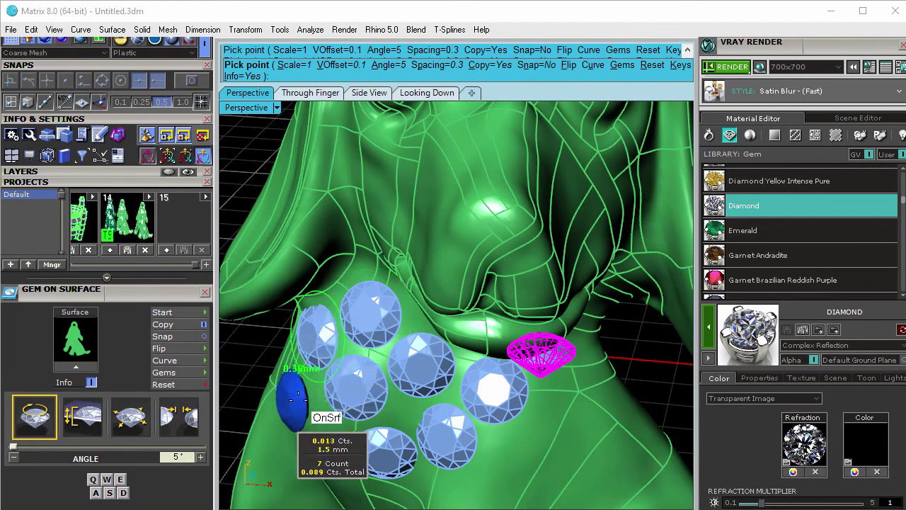
{"action": "left_click", "coordinate": [301, 395]}
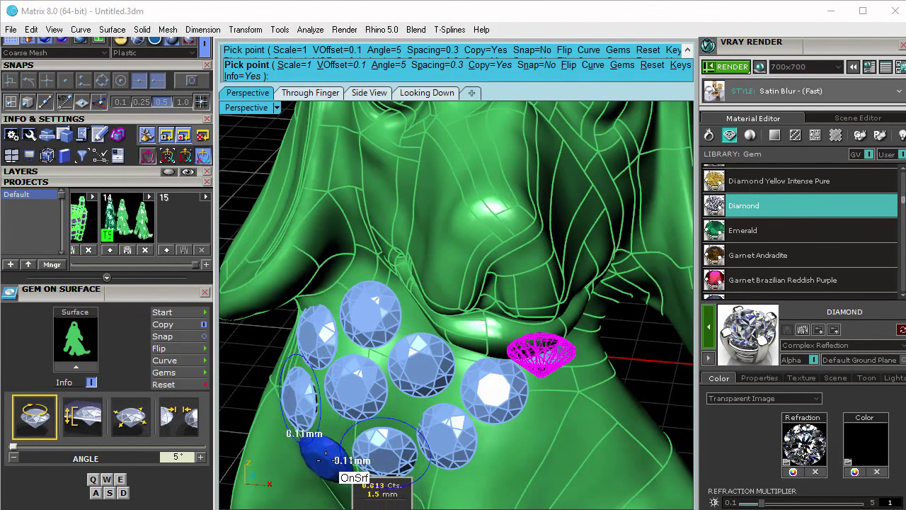
{"action": "scroll", "coordinate": [345, 418], "scroll_direction": "down", "scroll_amount": 5}
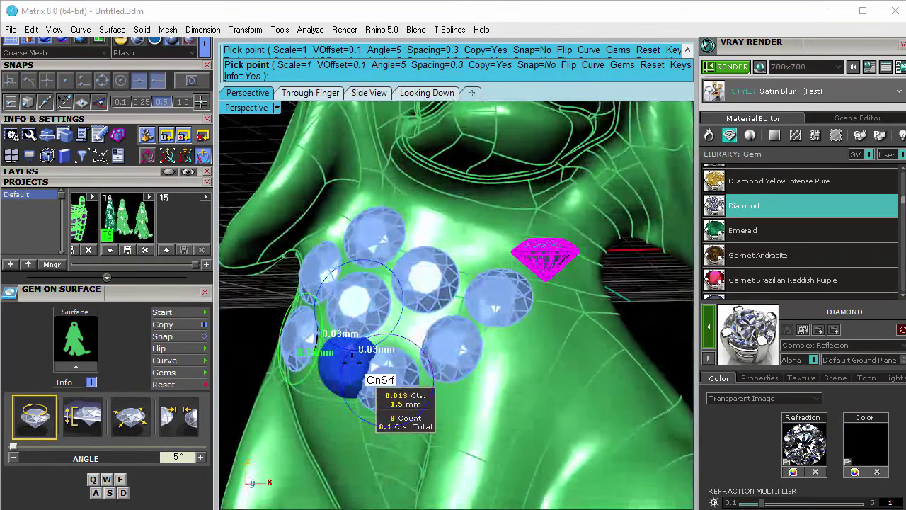
{"action": "scroll", "coordinate": [369, 375], "scroll_direction": "up", "scroll_amount": 2}
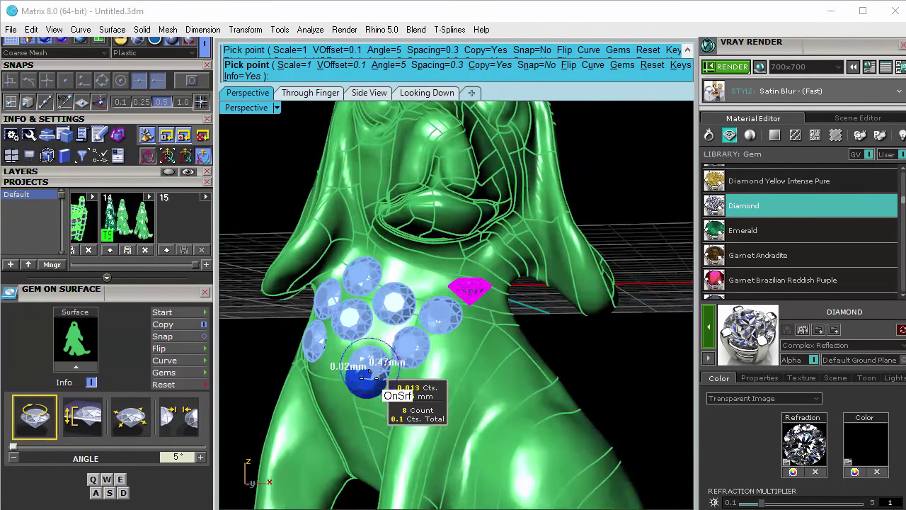
{"action": "right_click", "coordinate": [368, 371]}
- Delete the lowest overlapping diamond on the dog's chest and the original loose diamond beside the neck
{"action": "left_click", "coordinate": [371, 369]}
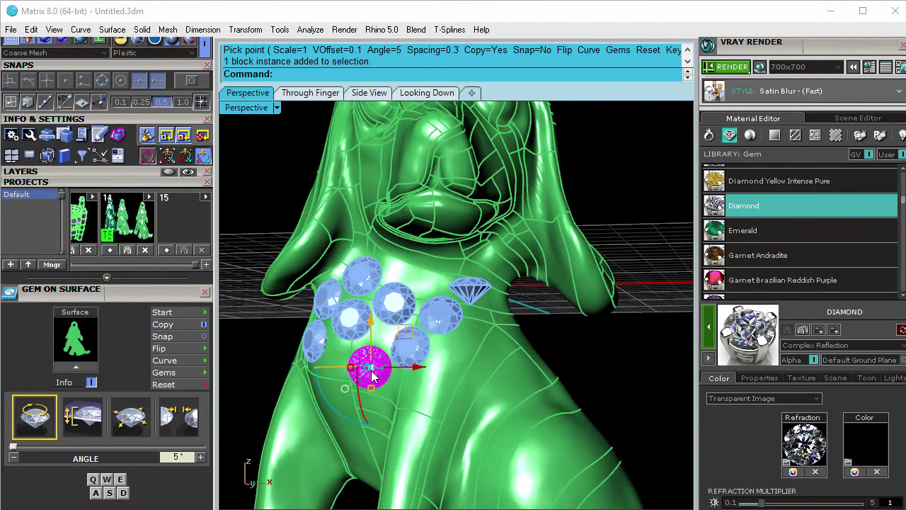
{"action": "key", "text": "Delete"}
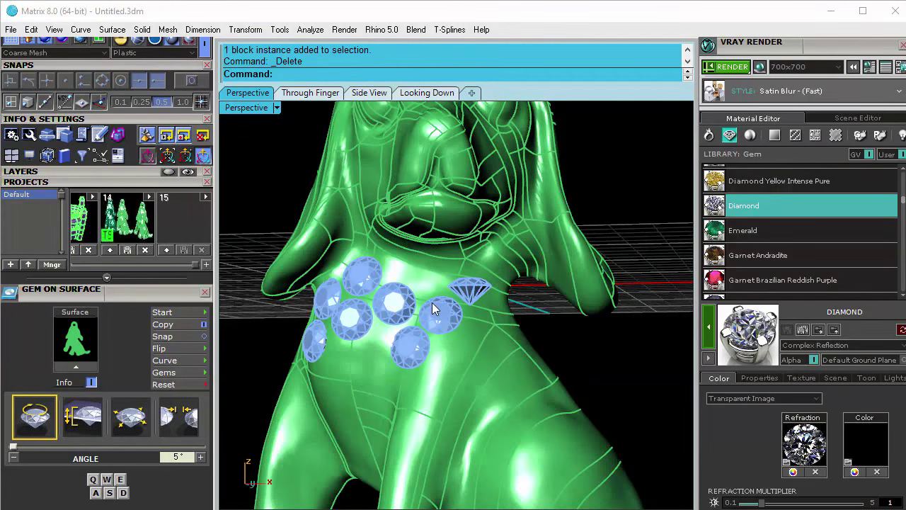
{"action": "scroll", "coordinate": [433, 308], "scroll_direction": "down", "scroll_amount": 2}
{"action": "right_click_drag", "start_coordinate": [432, 313], "coordinate": [368, 360]}
{"action": "left_click", "coordinate": [427, 332]}
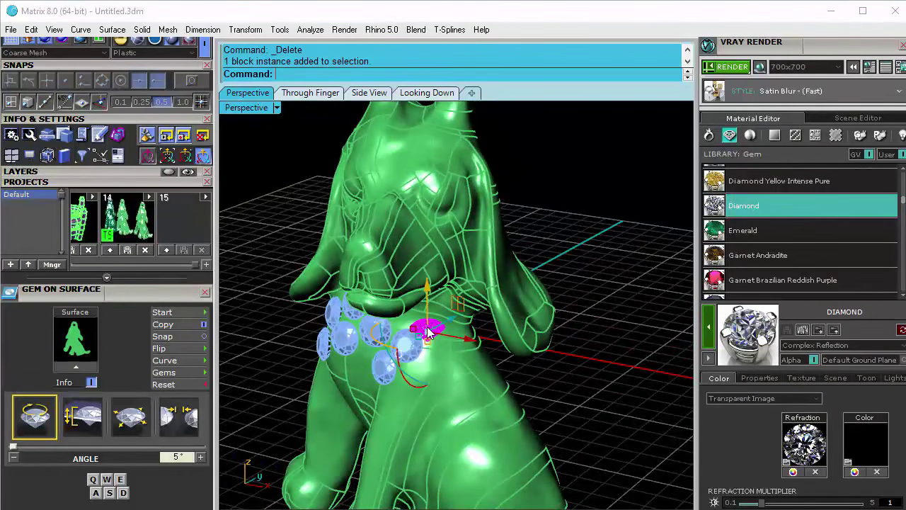
{"action": "key", "text": "Delete"}
{"action": "right_click_drag", "start_coordinate": [435, 327], "coordinate": [493, 360]}
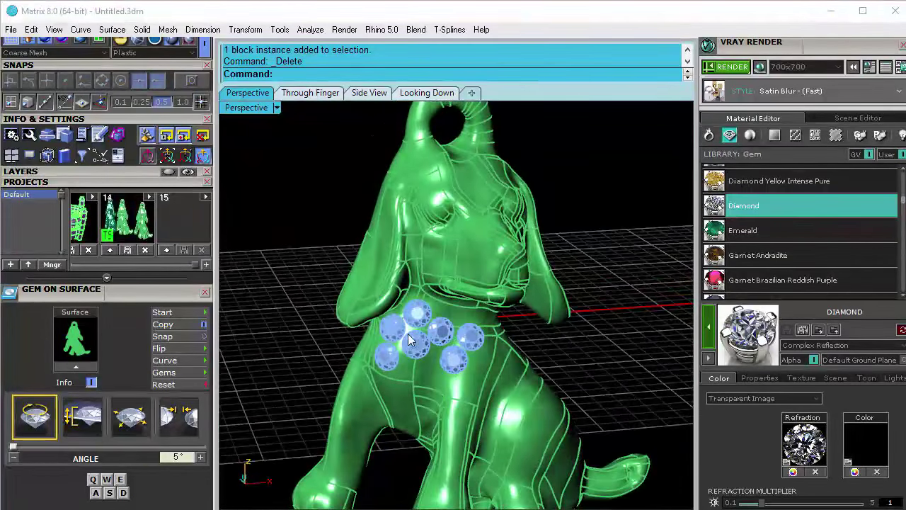
{"action": "right_click_drag", "start_coordinate": [408, 333], "coordinate": [435, 318]}
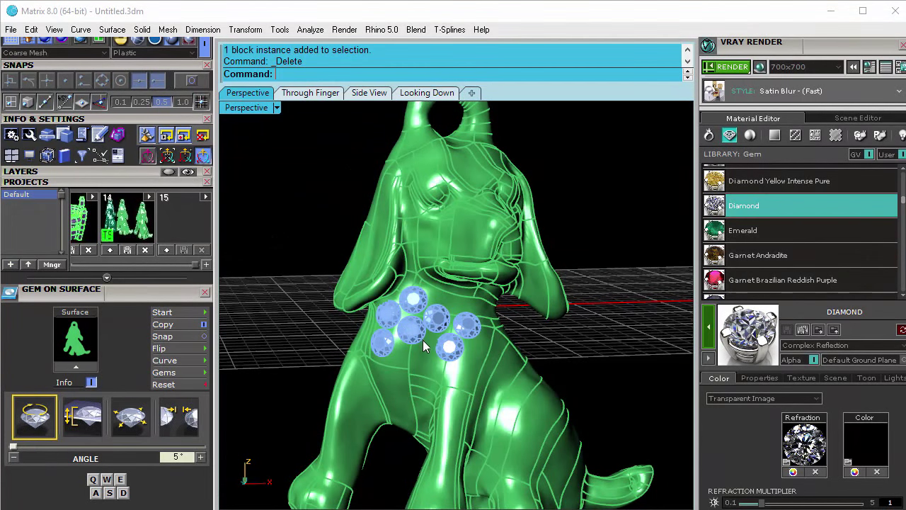
{"action": "scroll", "coordinate": [452, 322], "scroll_direction": "down", "scroll_amount": 2}
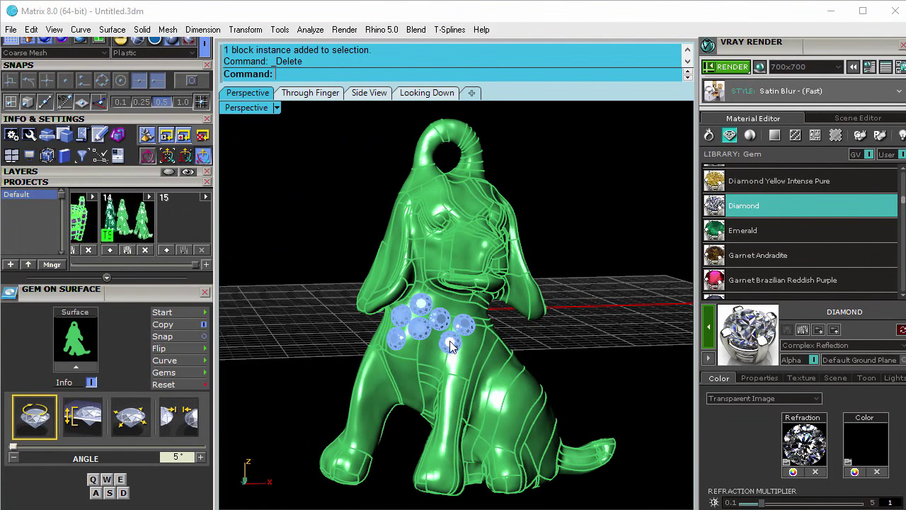
{"action": "right_click_drag", "start_coordinate": [445, 350], "coordinate": [551, 428]}
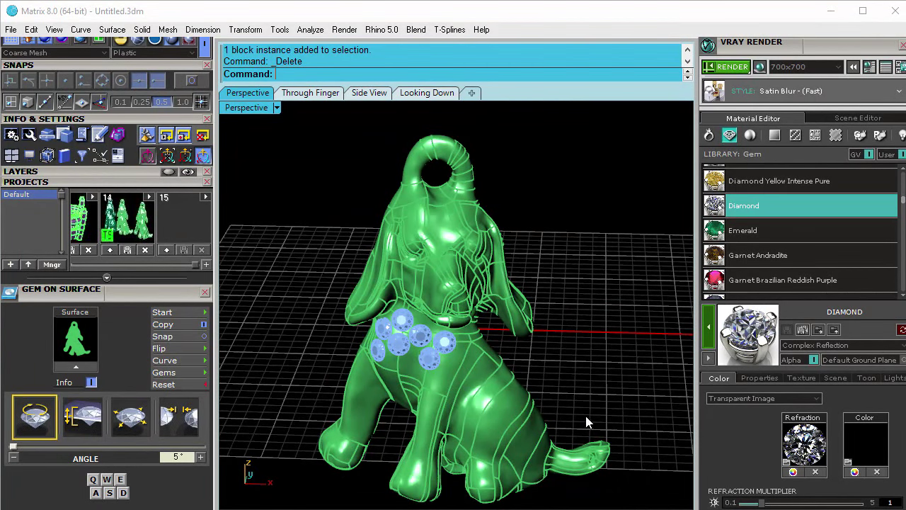